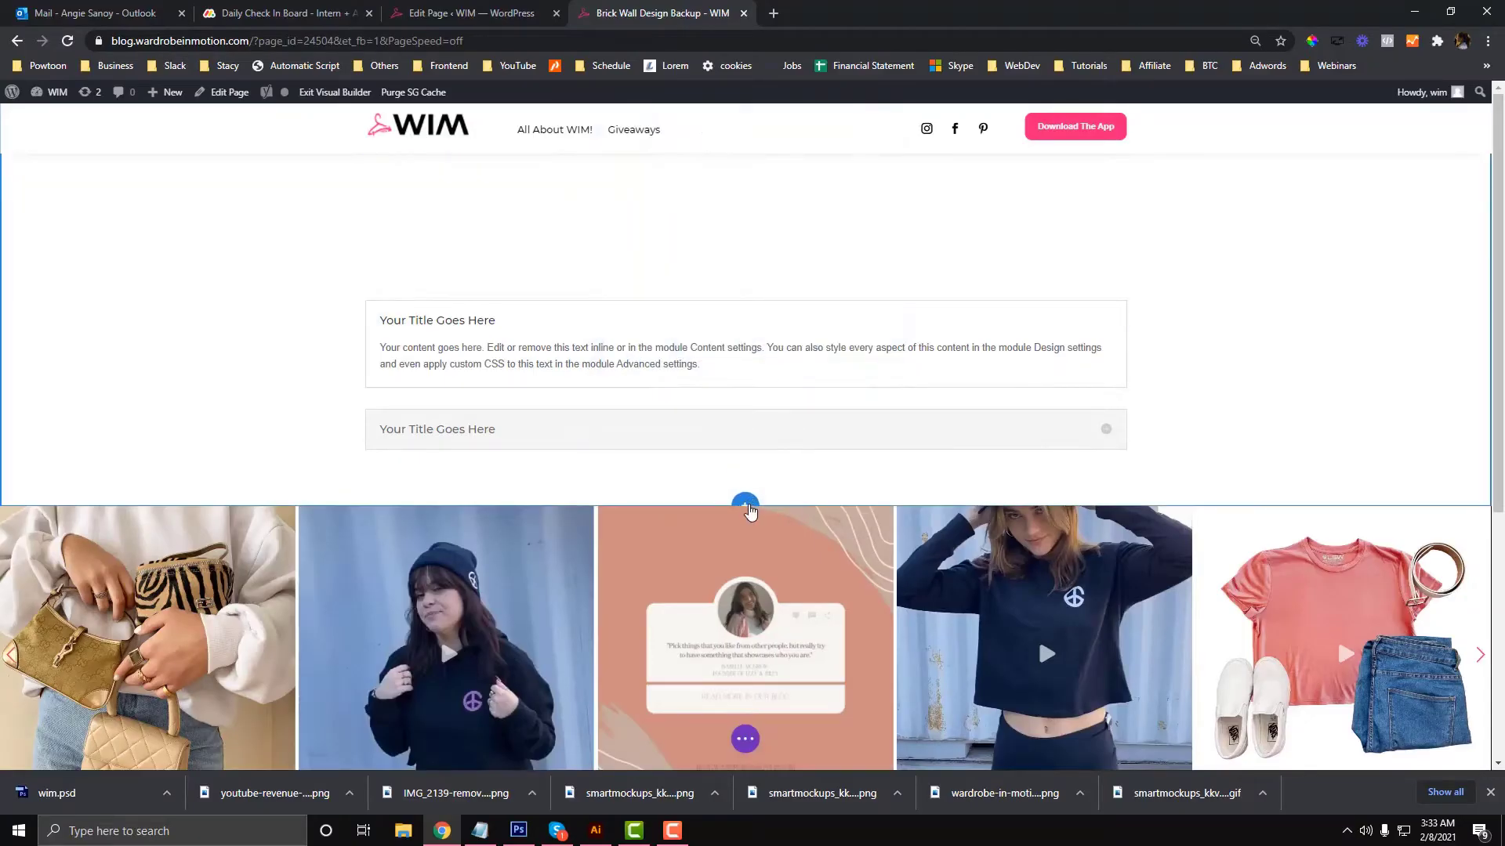
# Insert a regular section with an empty six-column row and place it above the accordion section
pyautogui.click(745, 505)
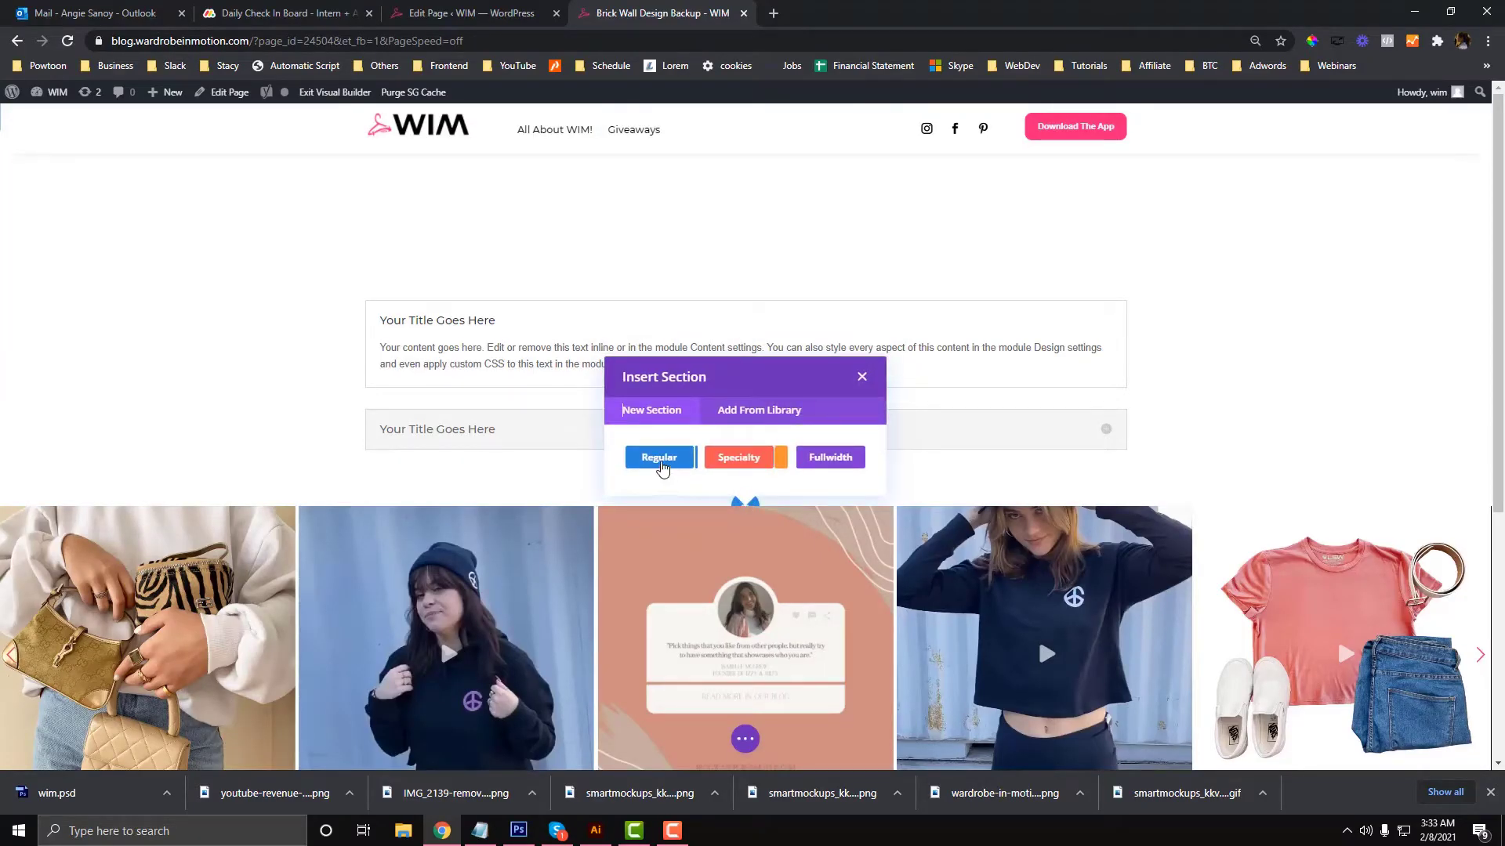
pyautogui.click(662, 467)
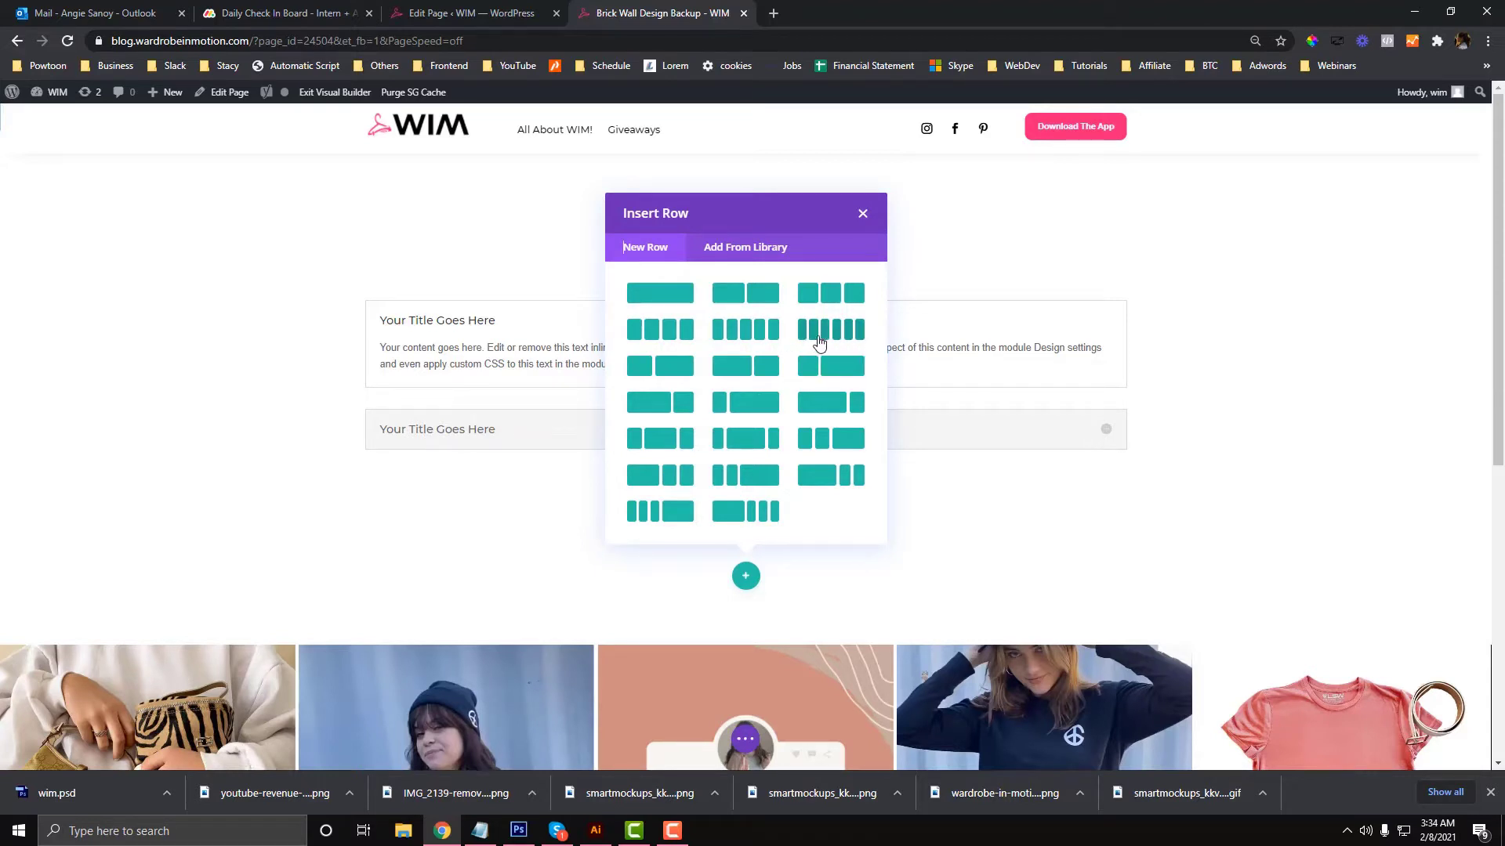
pyautogui.click(830, 338)
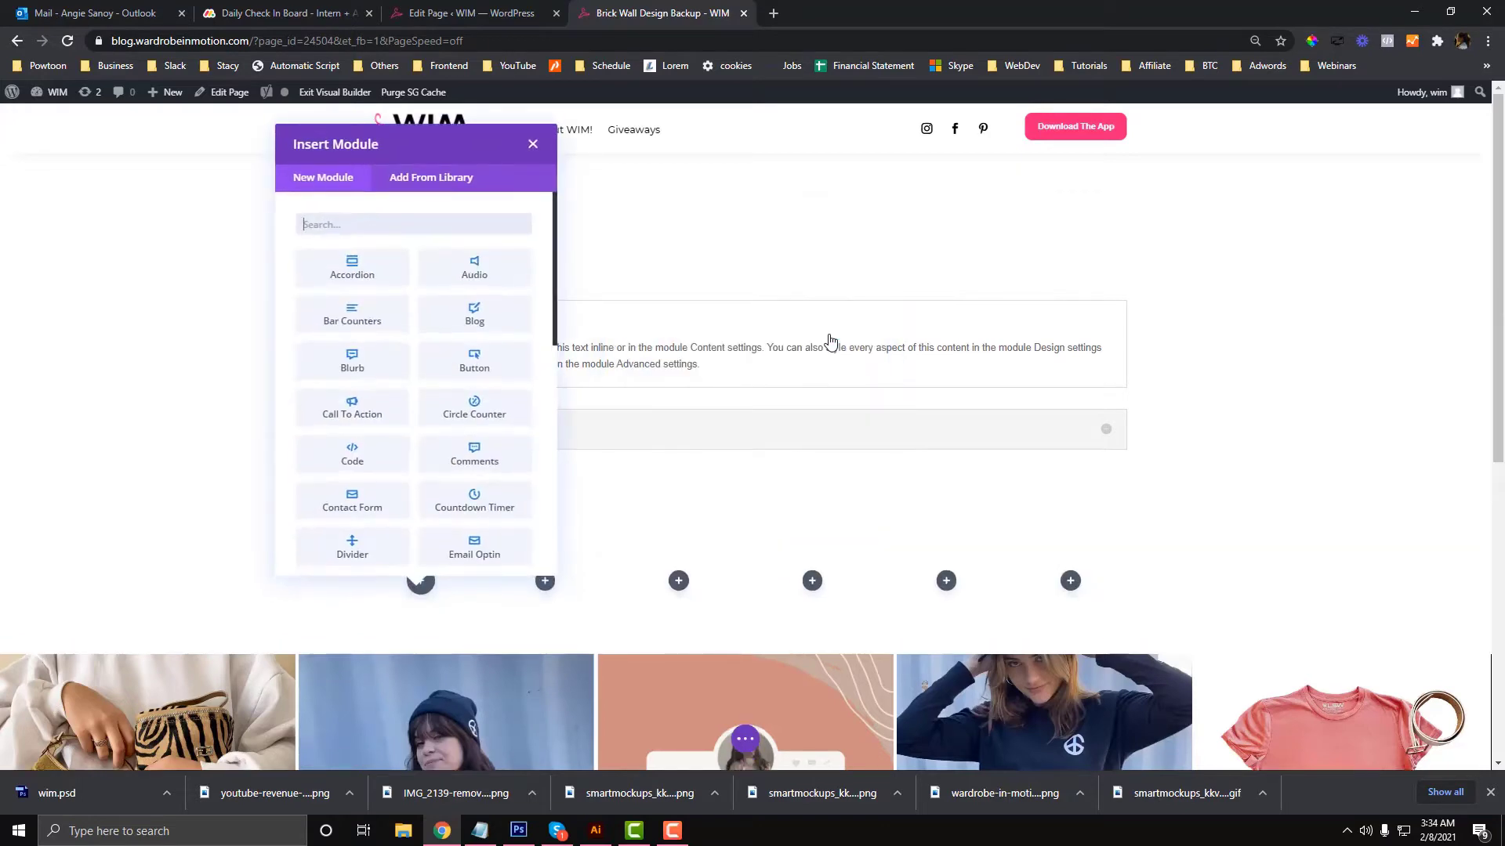
pyautogui.click(531, 142)
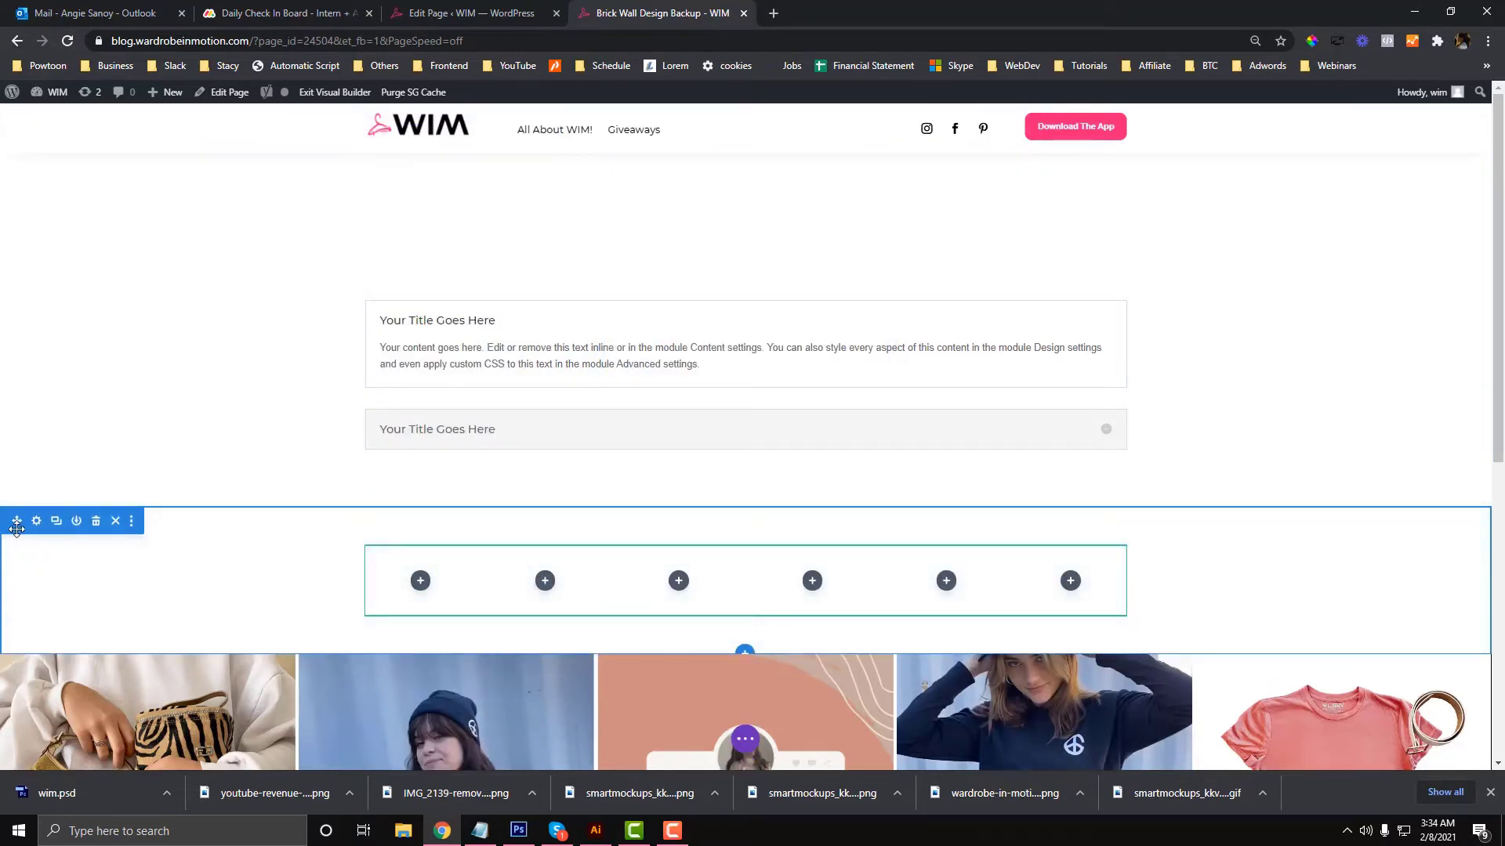
pyautogui.hotkey('ctrl', 'z')
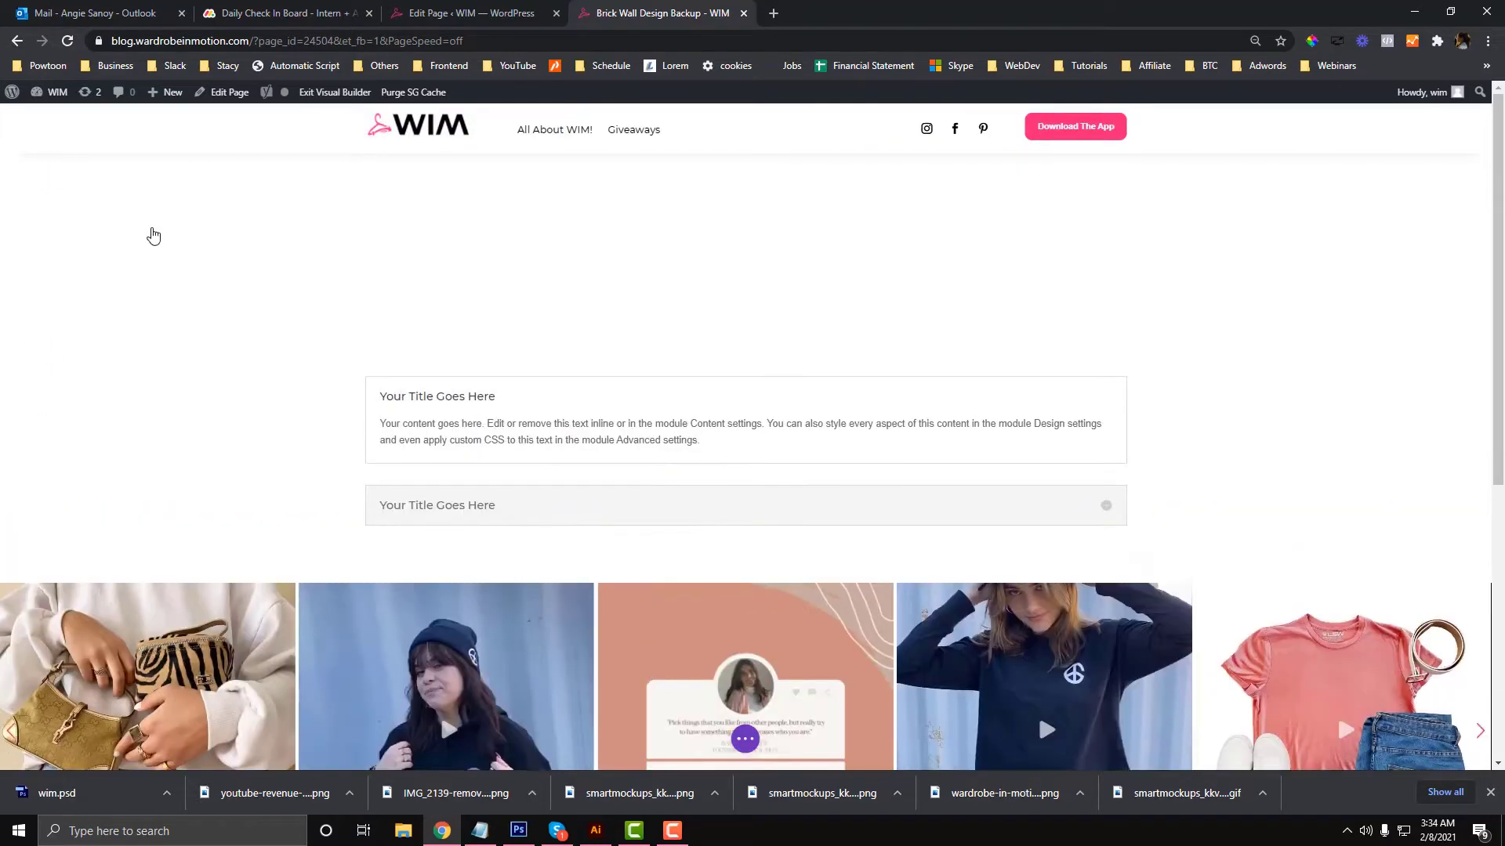
pyautogui.hotkey('ctrl', 'shift', 'z')
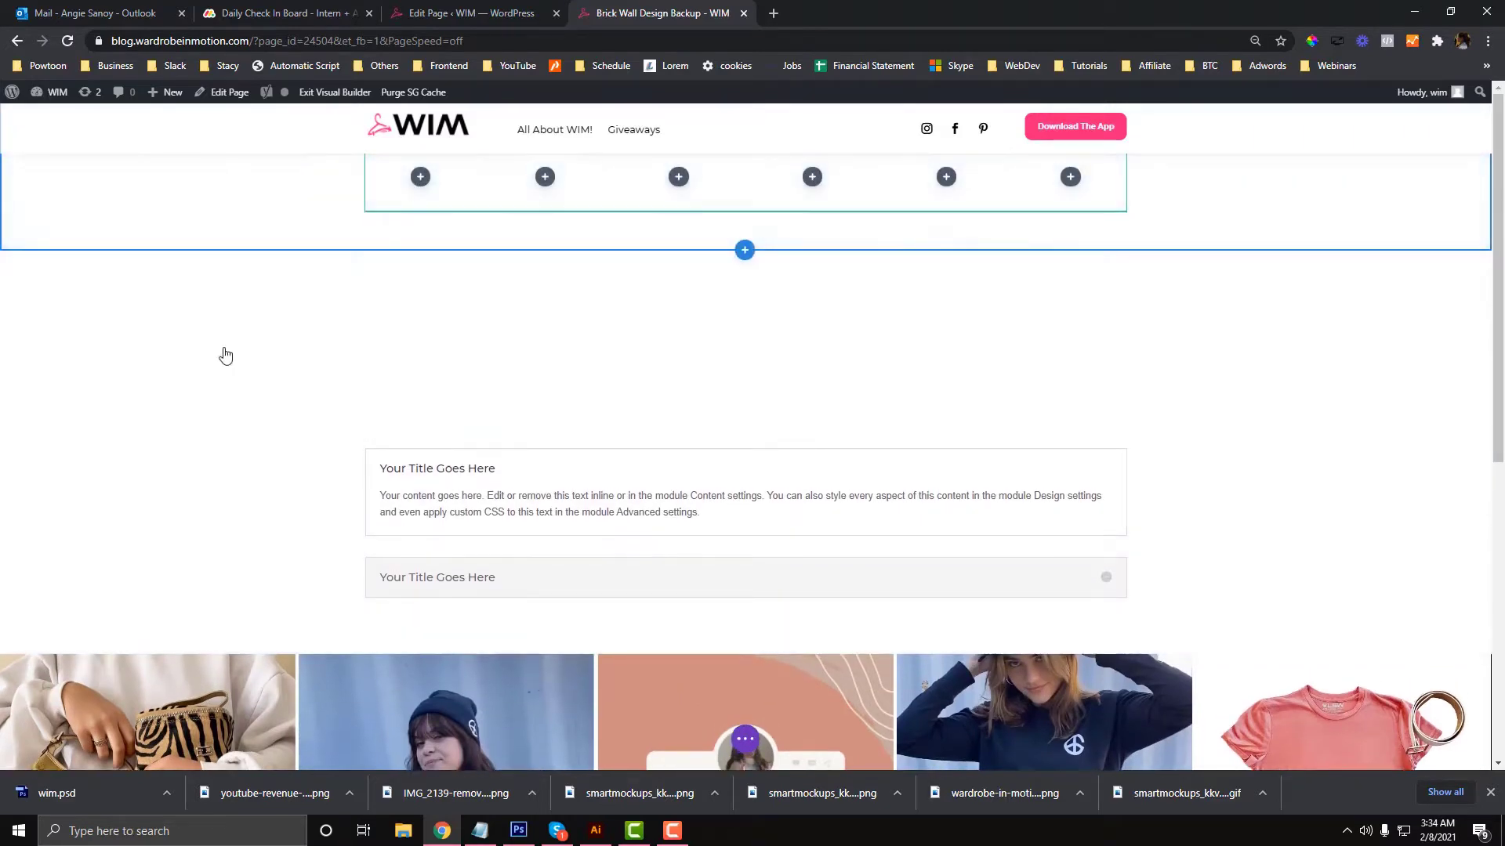
# Set the top margin of the new six-column section to 10% and save its settings
pyautogui.click(745, 738)
pyautogui.click(55, 739)
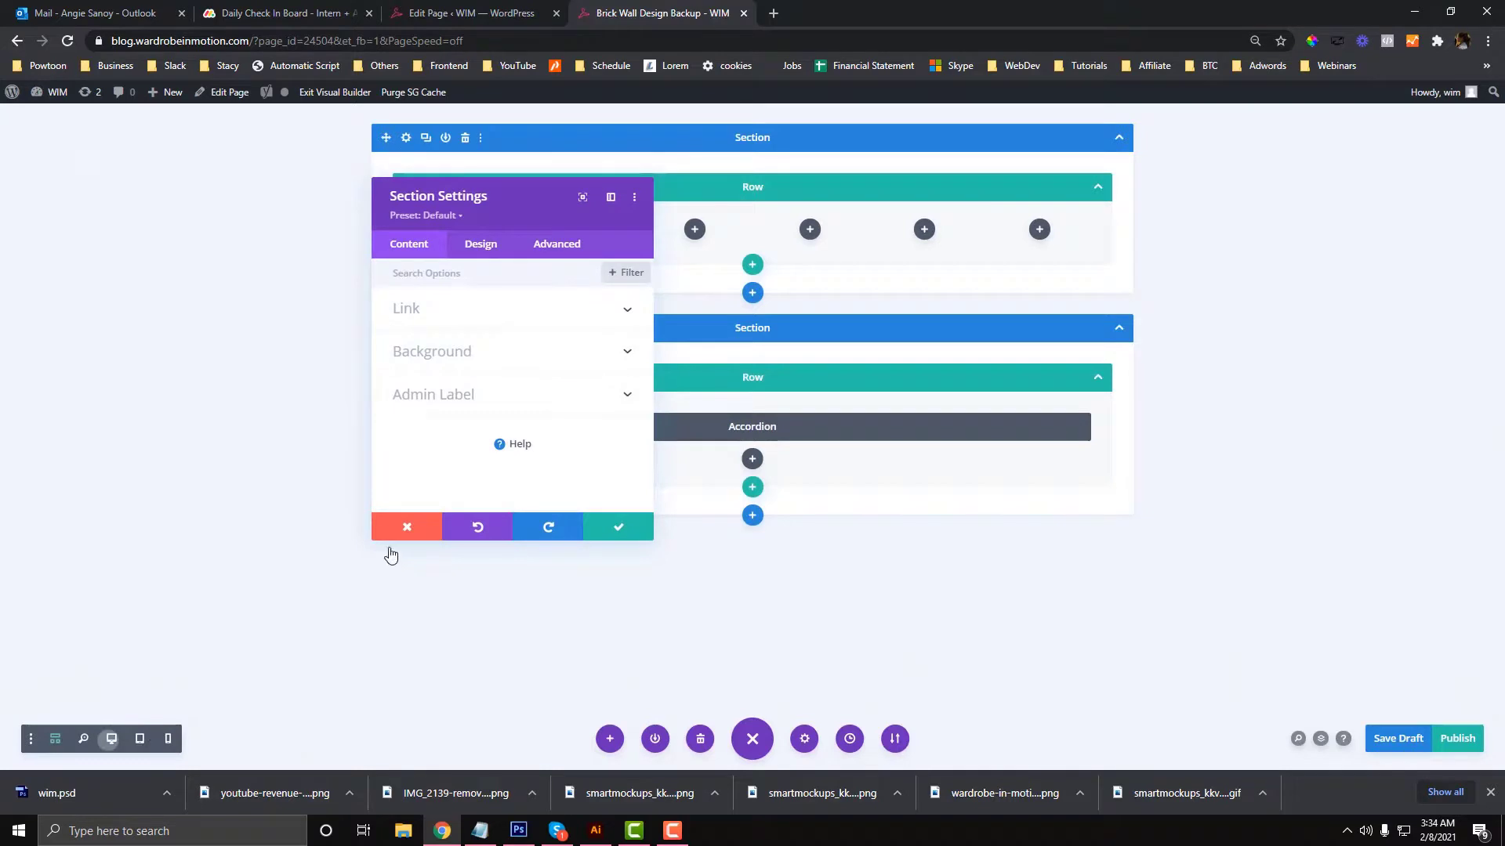
pyautogui.click(480, 244)
pyautogui.click(467, 433)
pyautogui.scroll(-2, 438, 368)
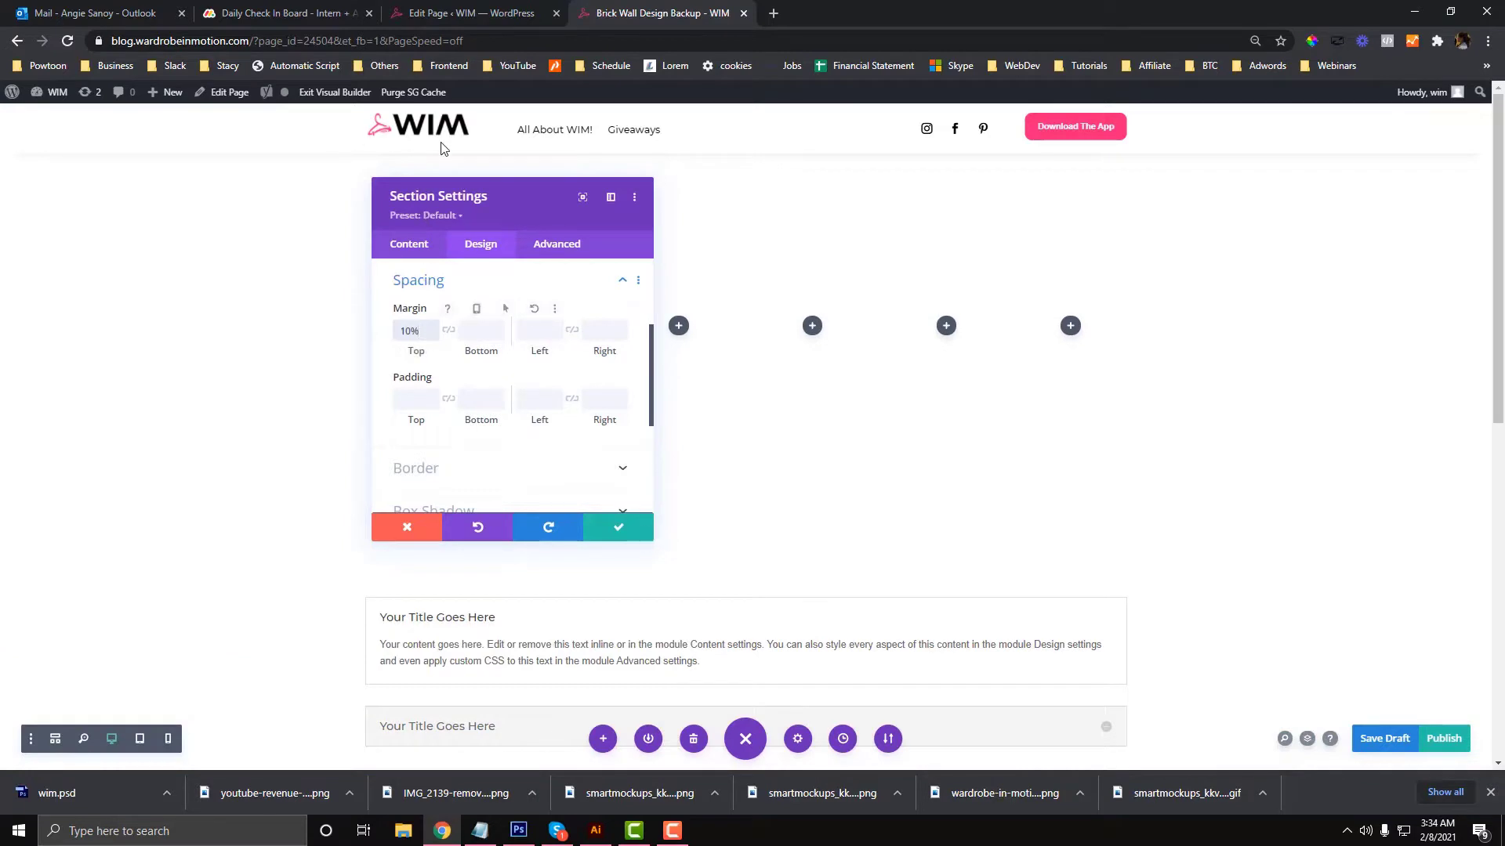
pyautogui.click(627, 519)
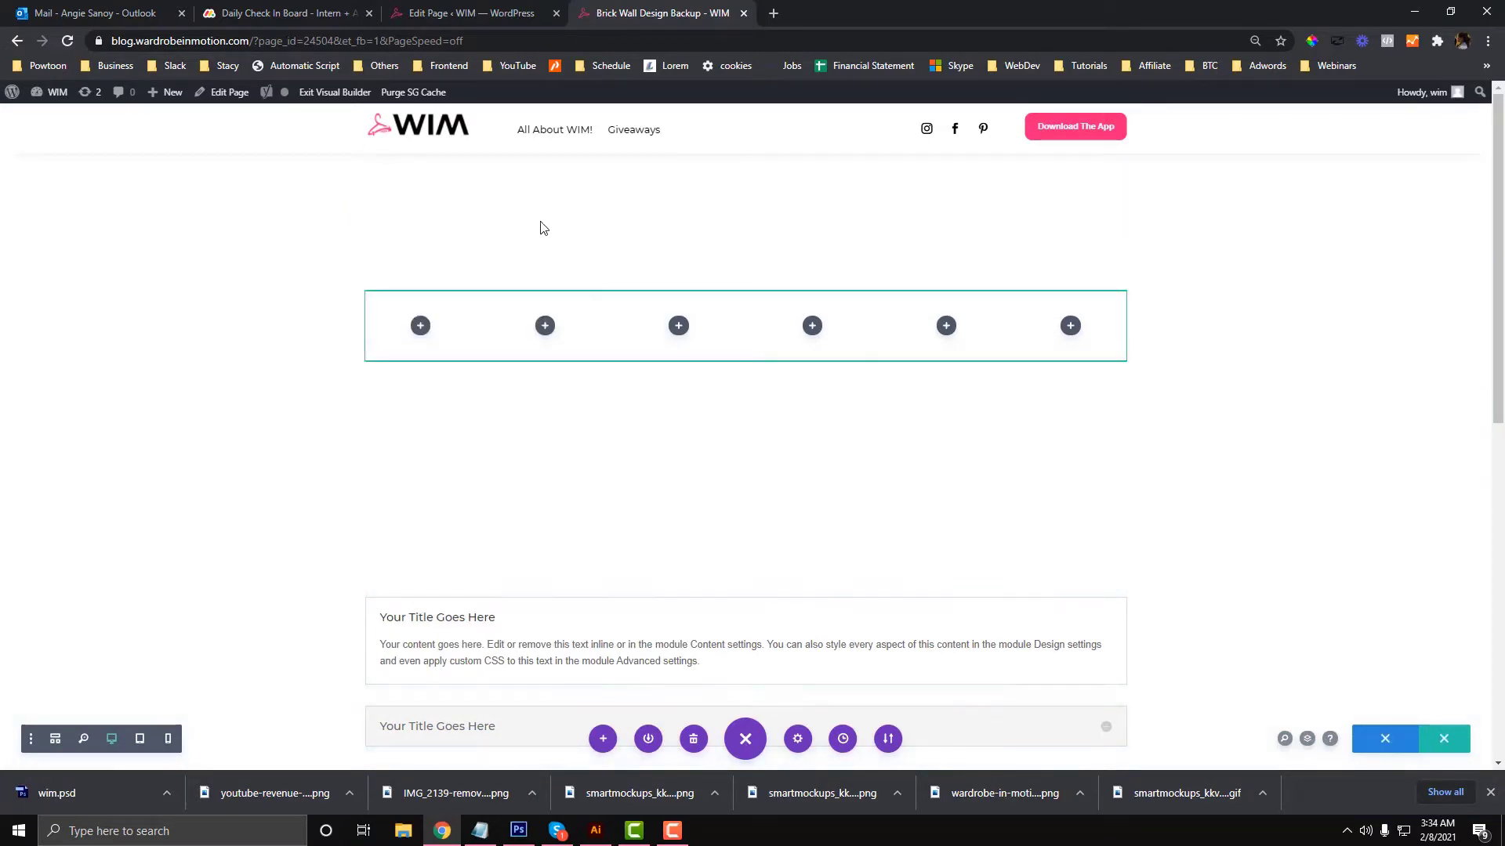
# Set the six-column row's width to 100vw, use a custom gutter width of 1 and equalize the column heights
pyautogui.moveTo(123, 299)
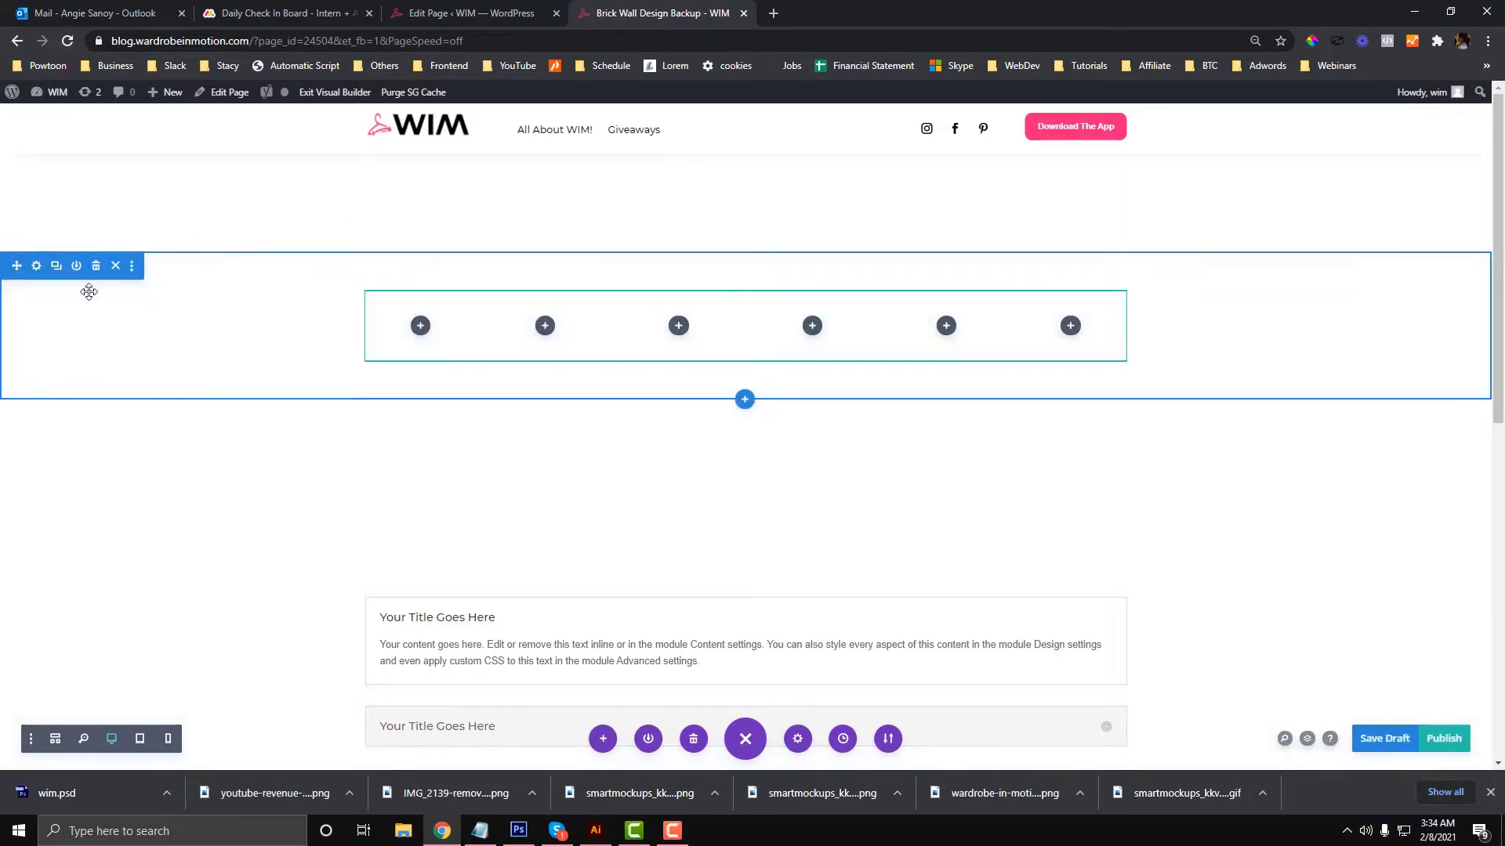
pyautogui.click(391, 303)
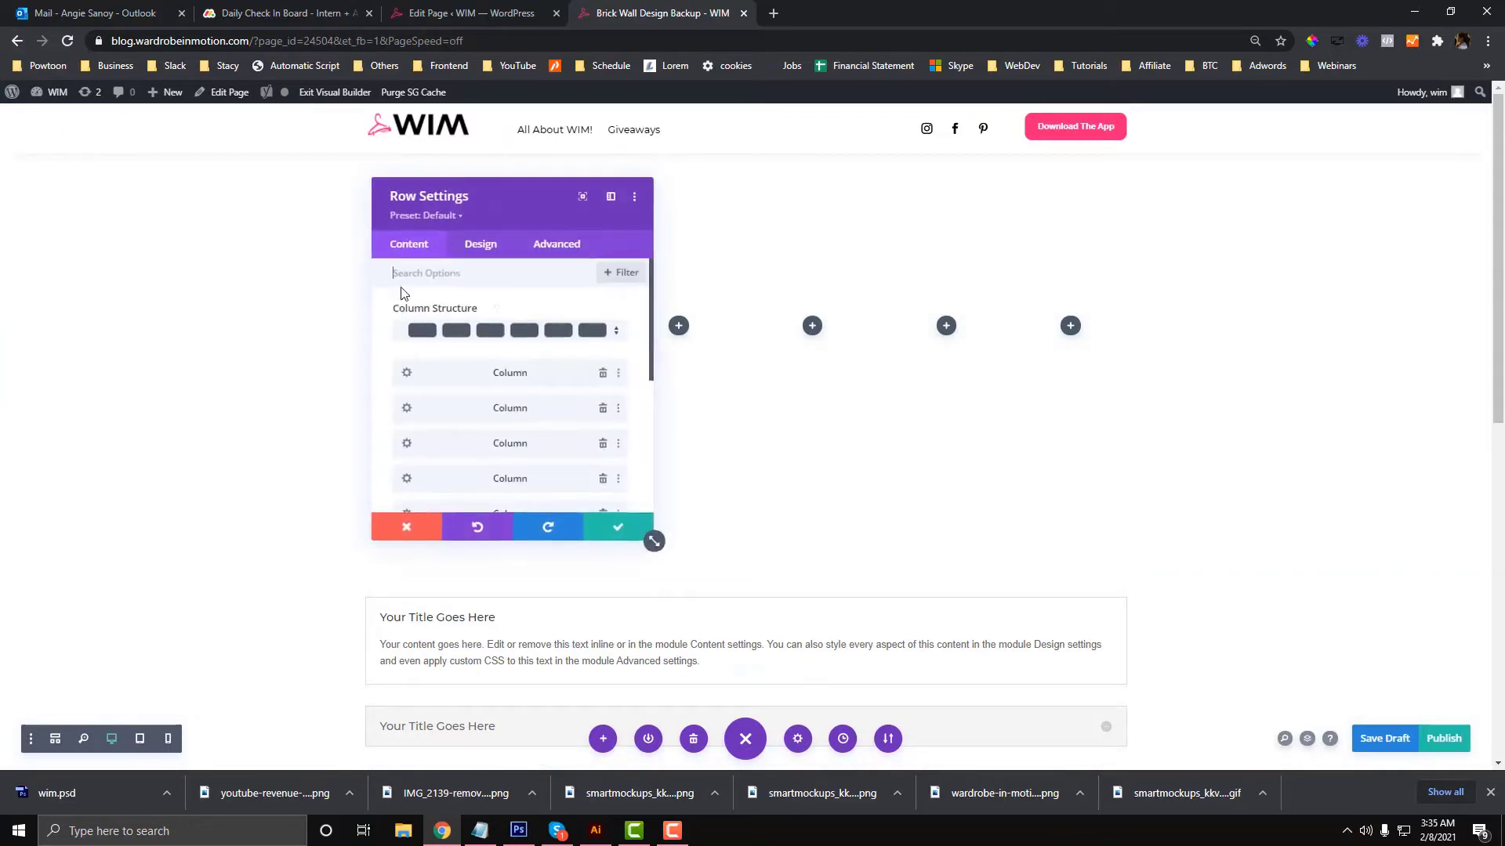
pyautogui.click(480, 244)
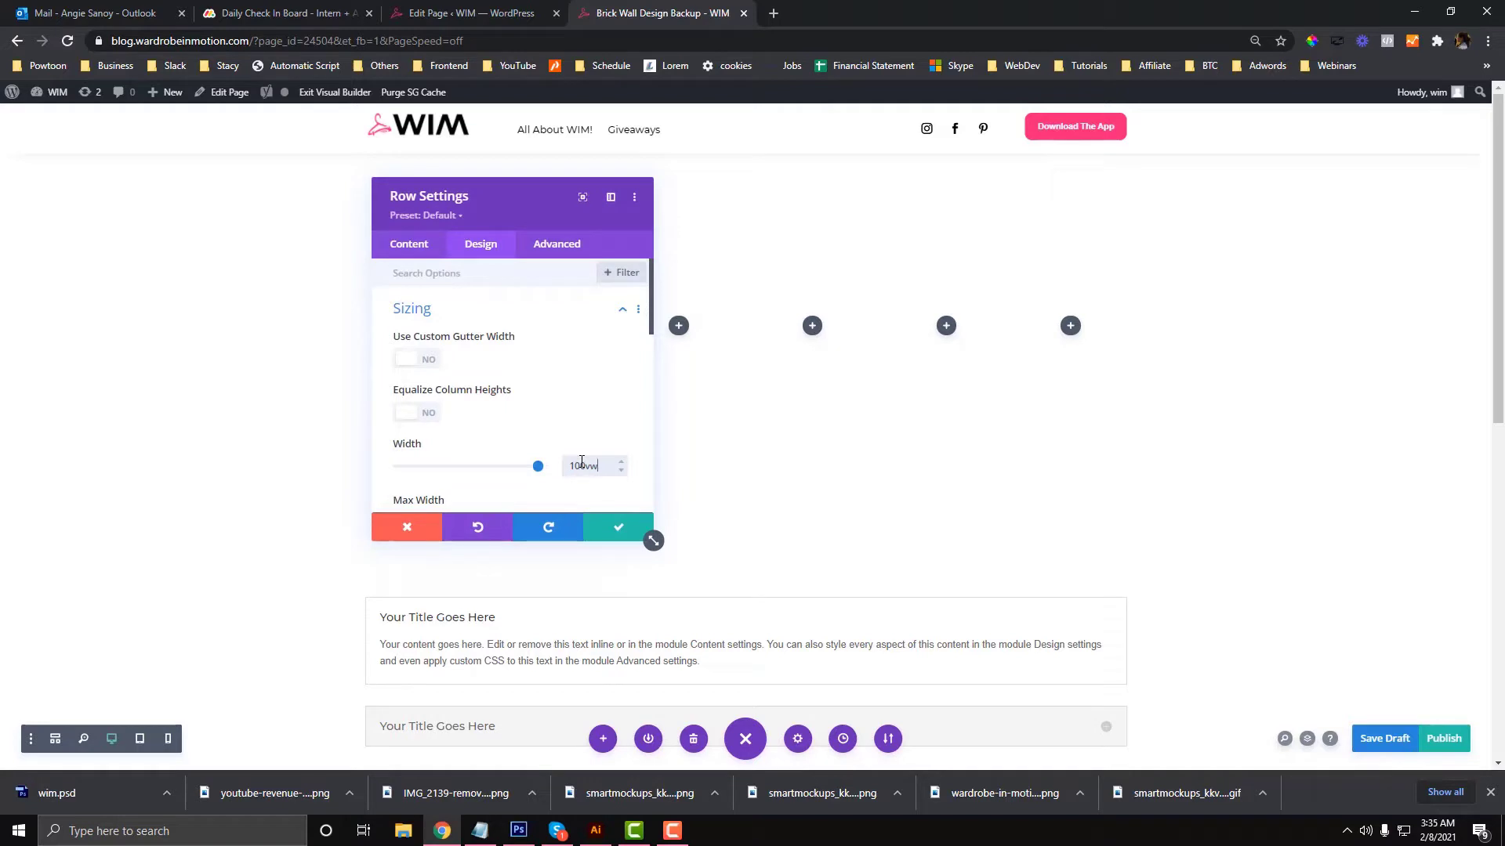
pyautogui.click(416, 359)
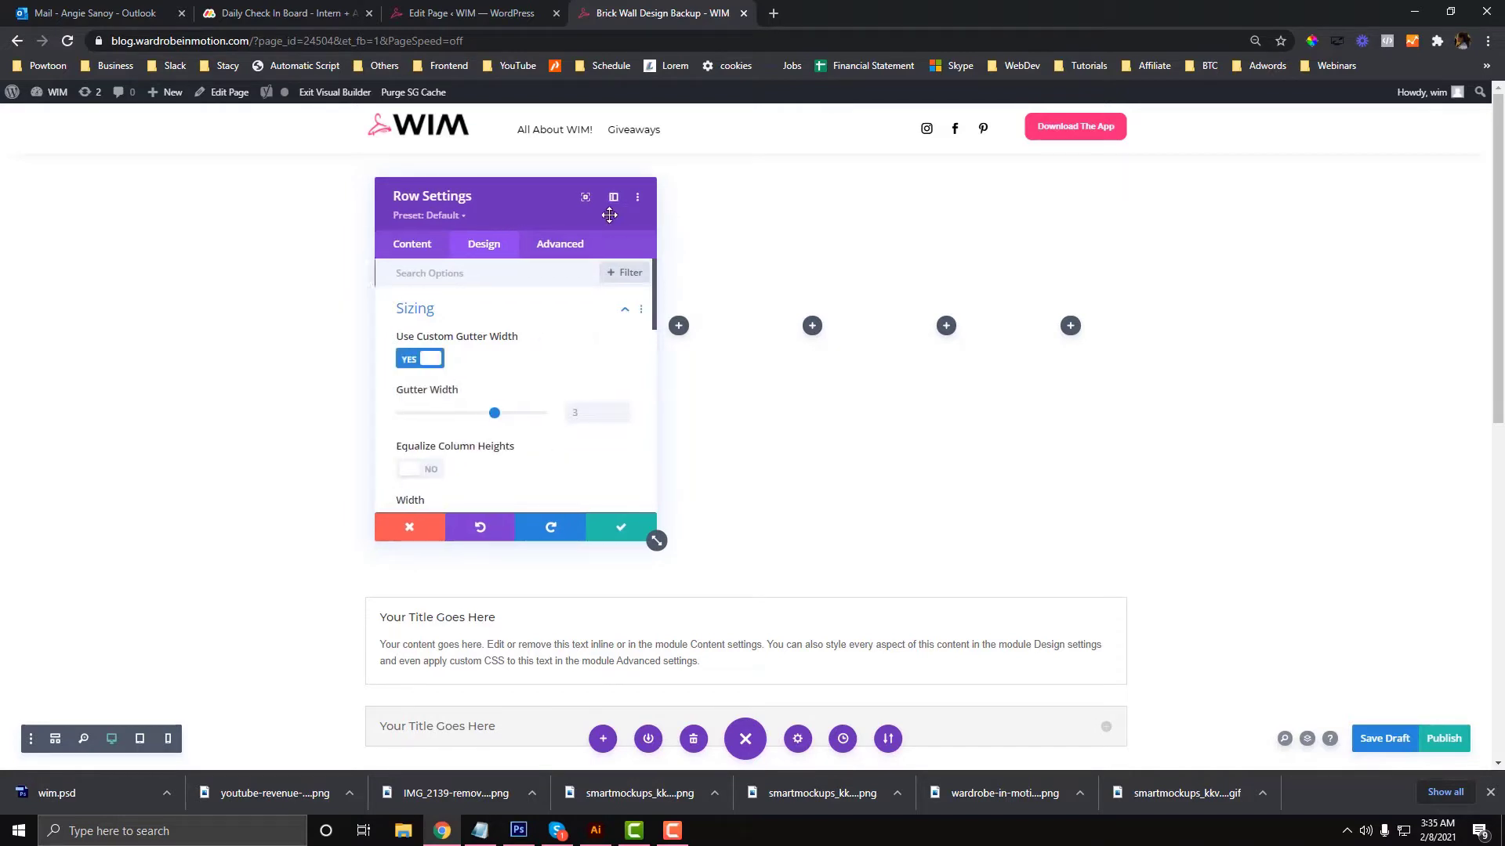
pyautogui.moveTo(989, 420); pyautogui.dragTo(783, 420)
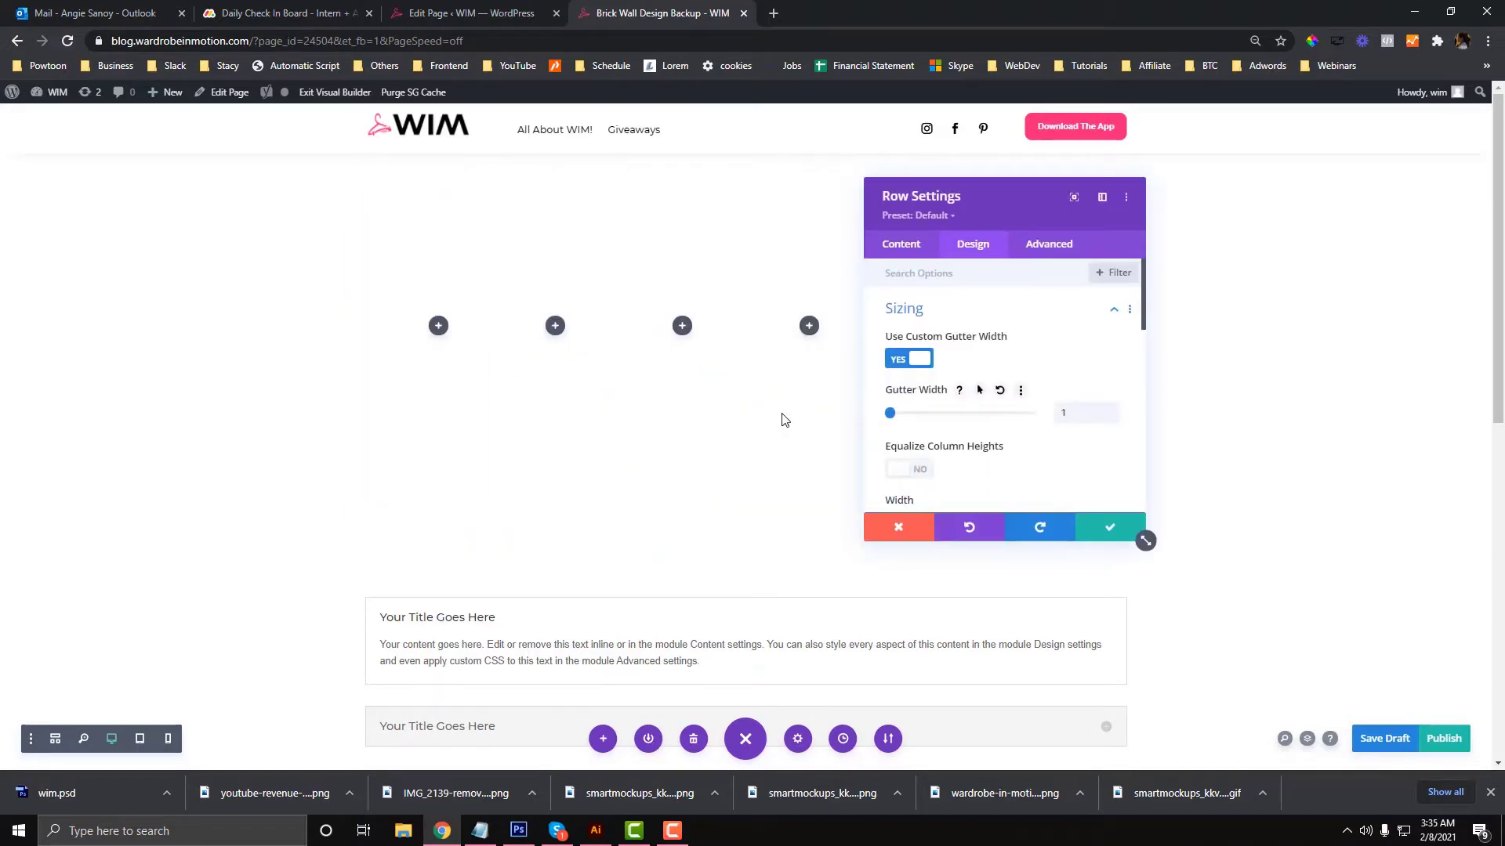
pyautogui.click(924, 470)
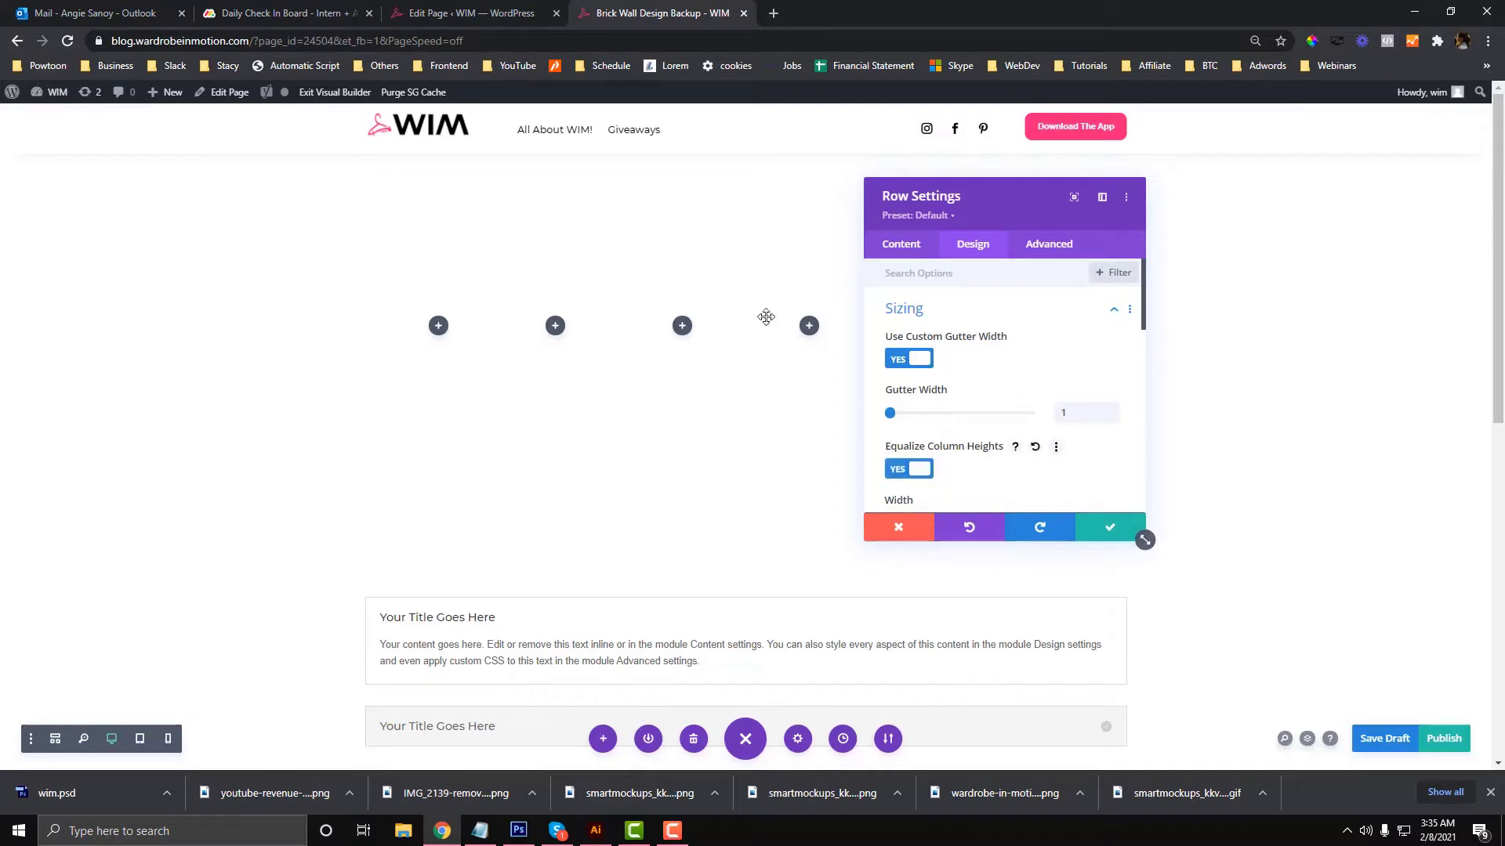
# Set the row's maximum width to 2560px and save the row settings
pyautogui.scroll(-5, 975, 407)
pyautogui.moveTo(952, 349); pyautogui.dragTo(1017, 354)
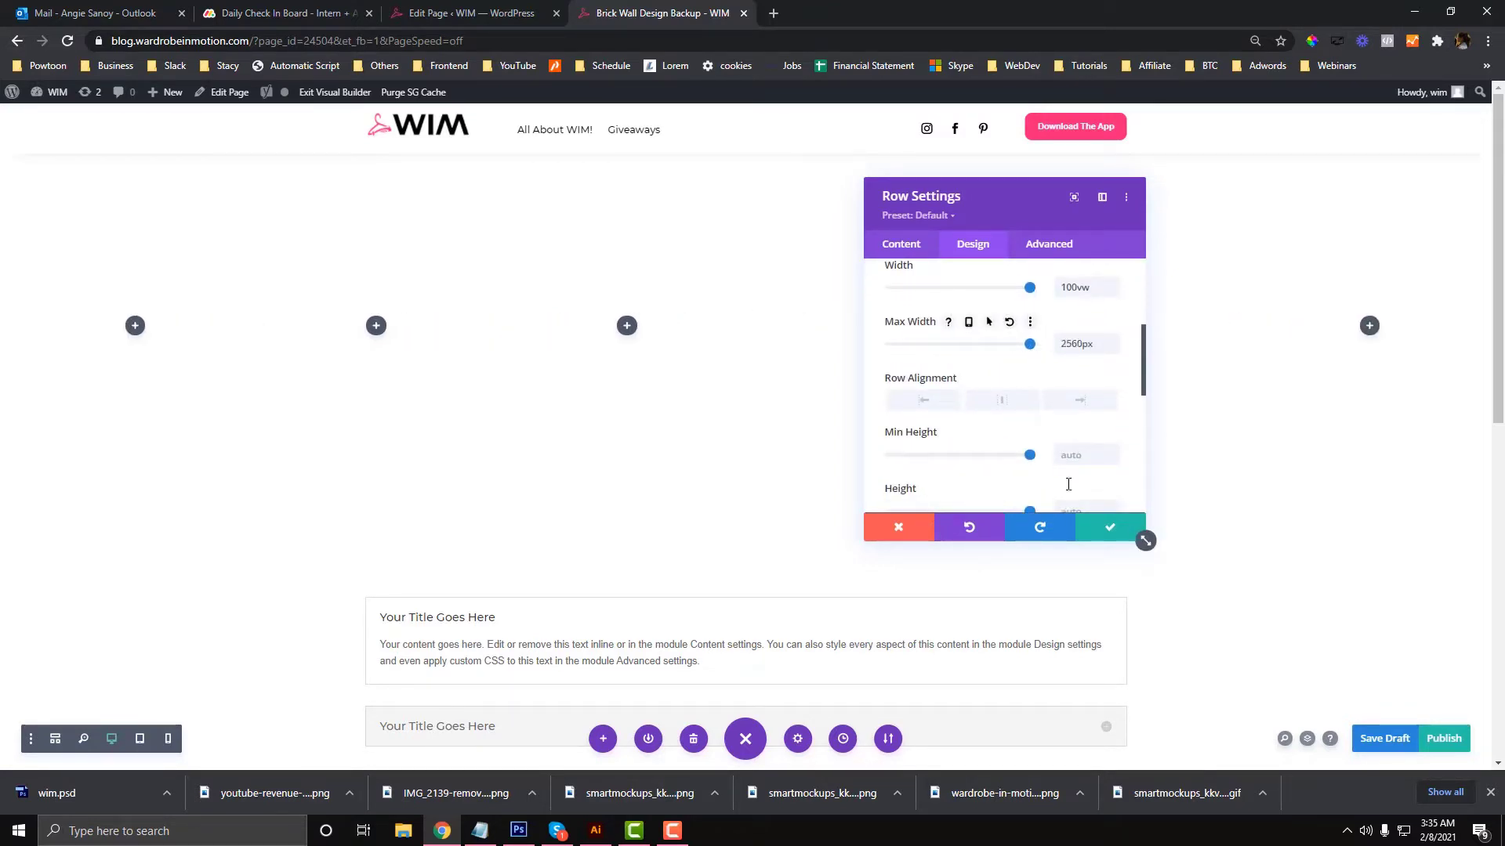
pyautogui.click(1105, 530)
# Insert an Image module with the default placeholder in both the first and second columns of the row
pyautogui.click(135, 325)
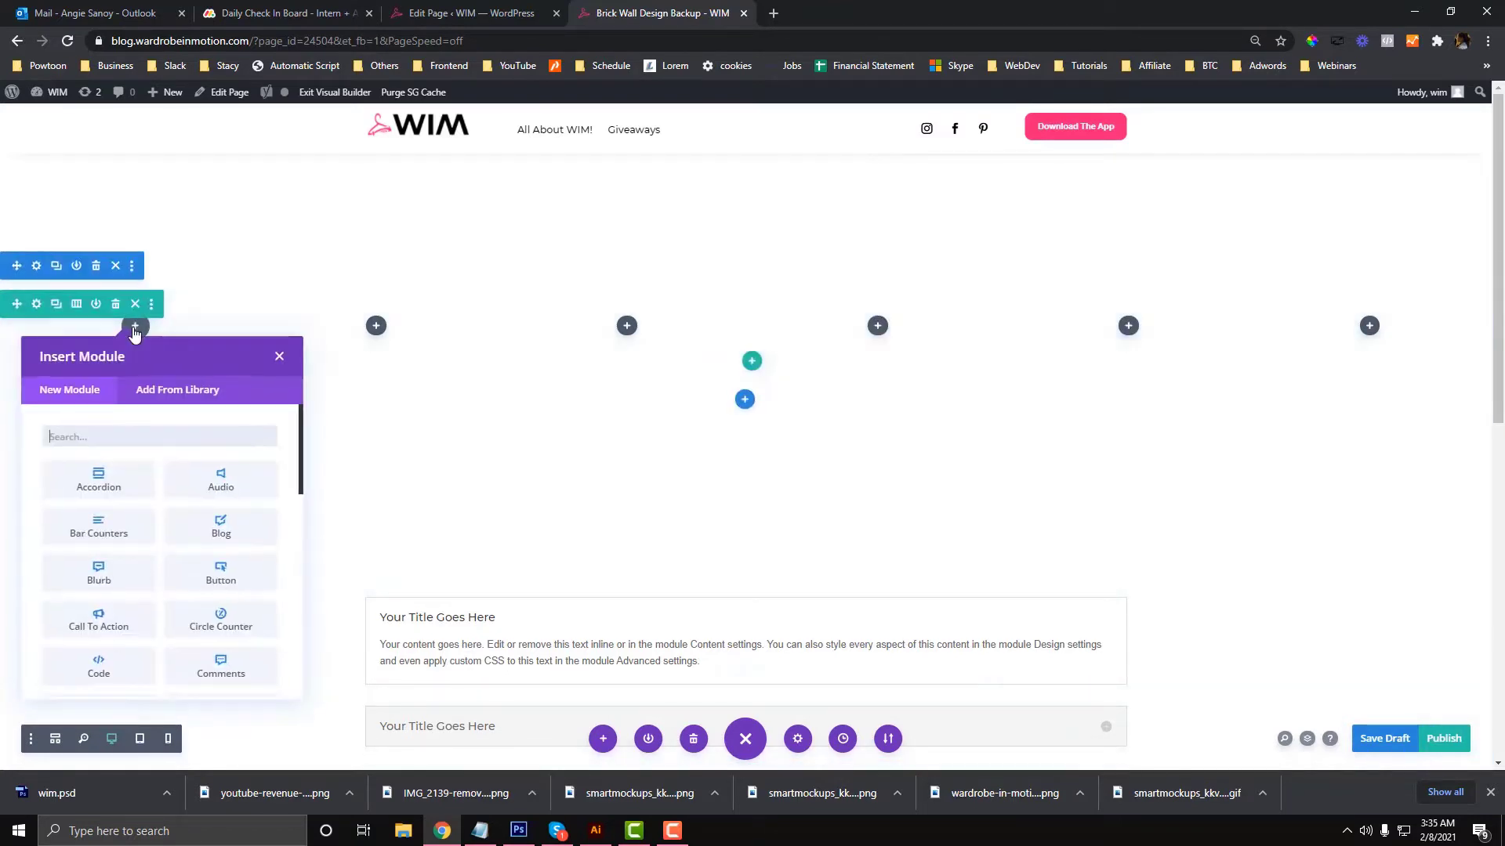
pyautogui.write('image')
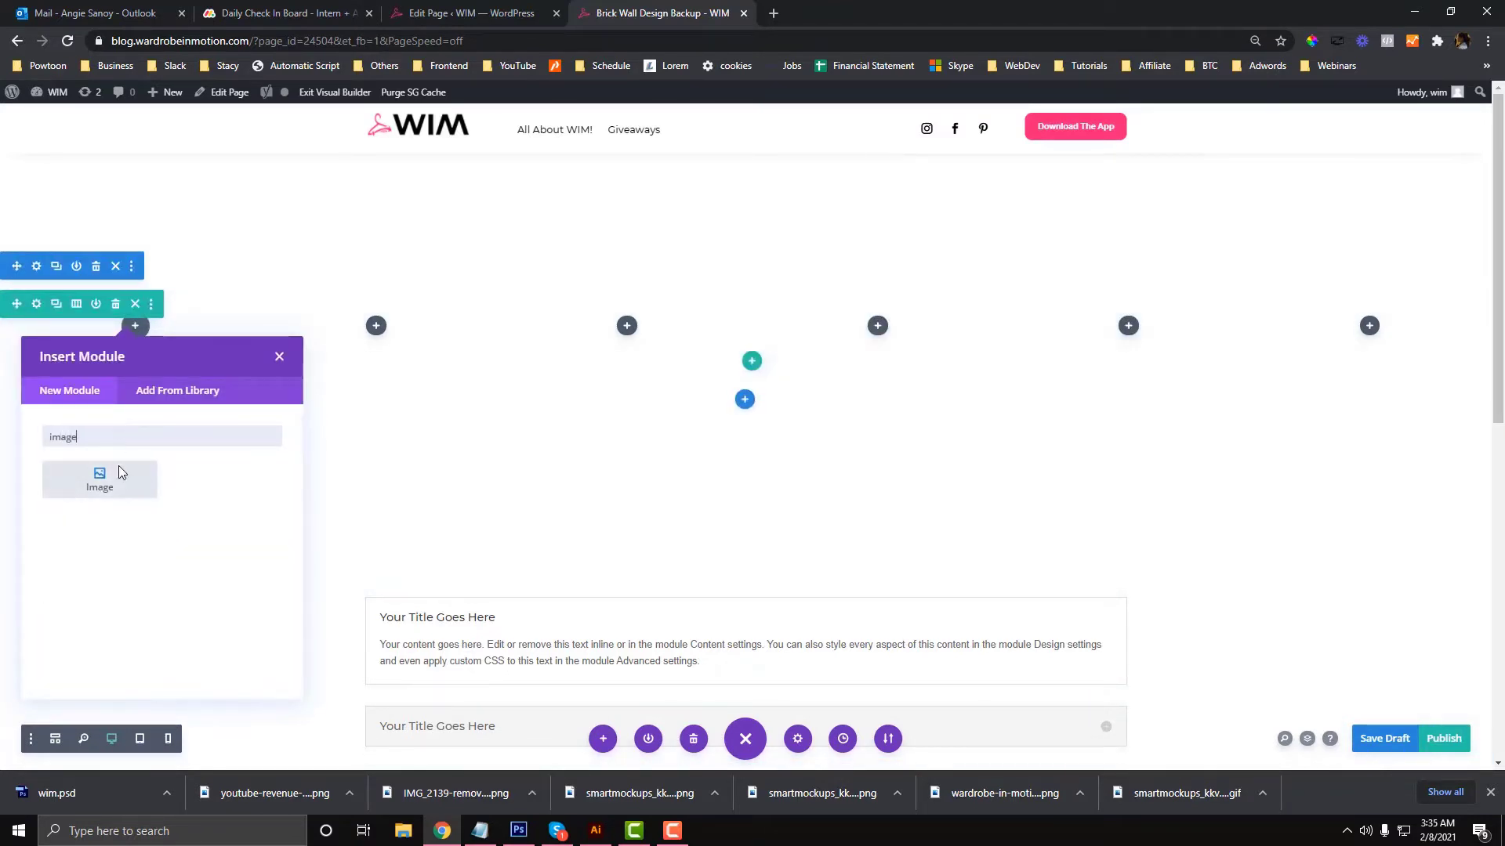
pyautogui.click(118, 476)
pyautogui.click(1103, 539)
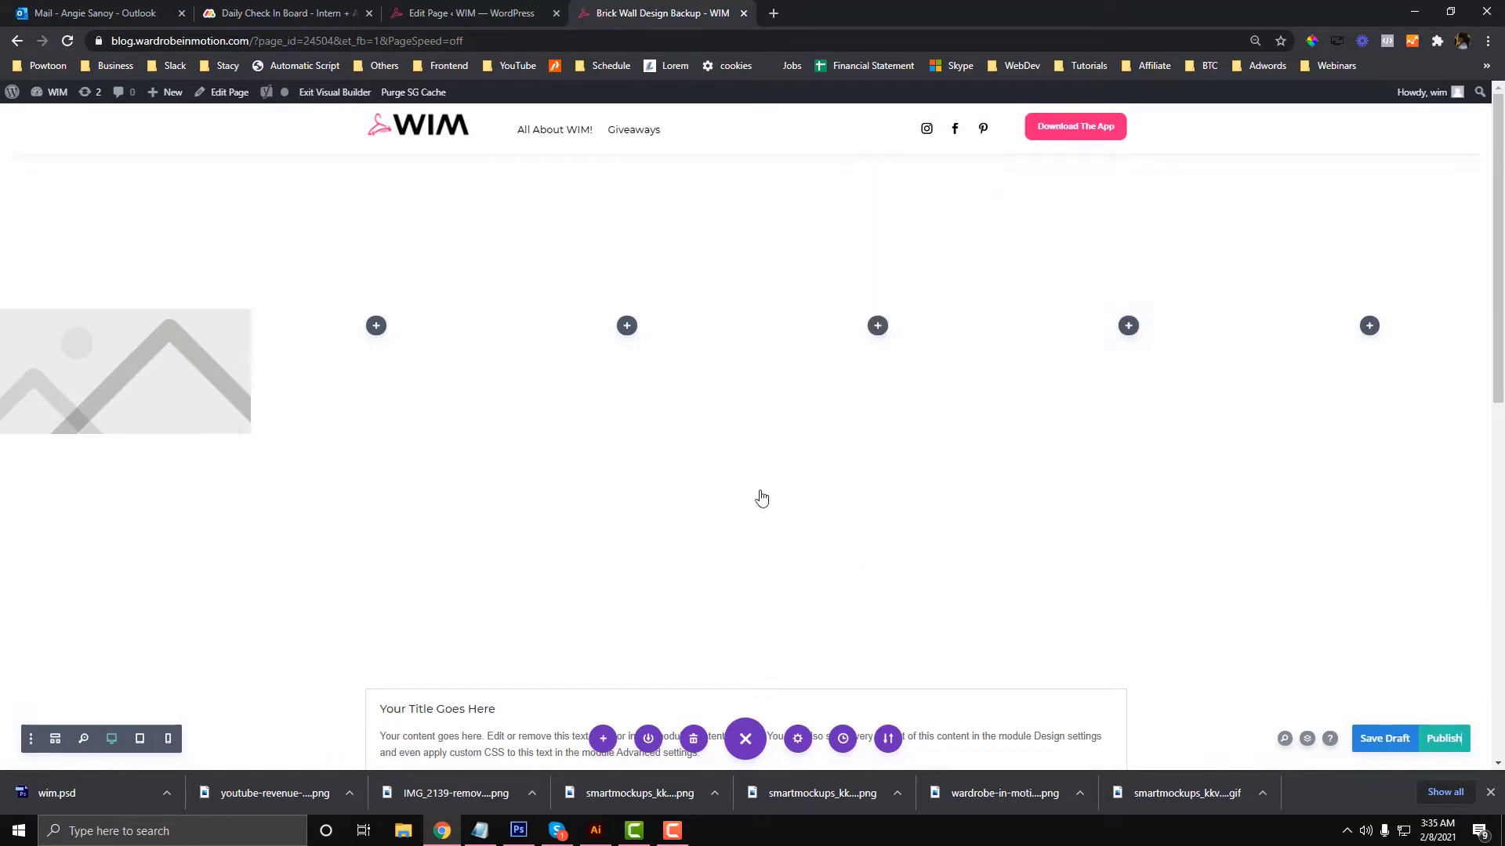
pyautogui.click(376, 328)
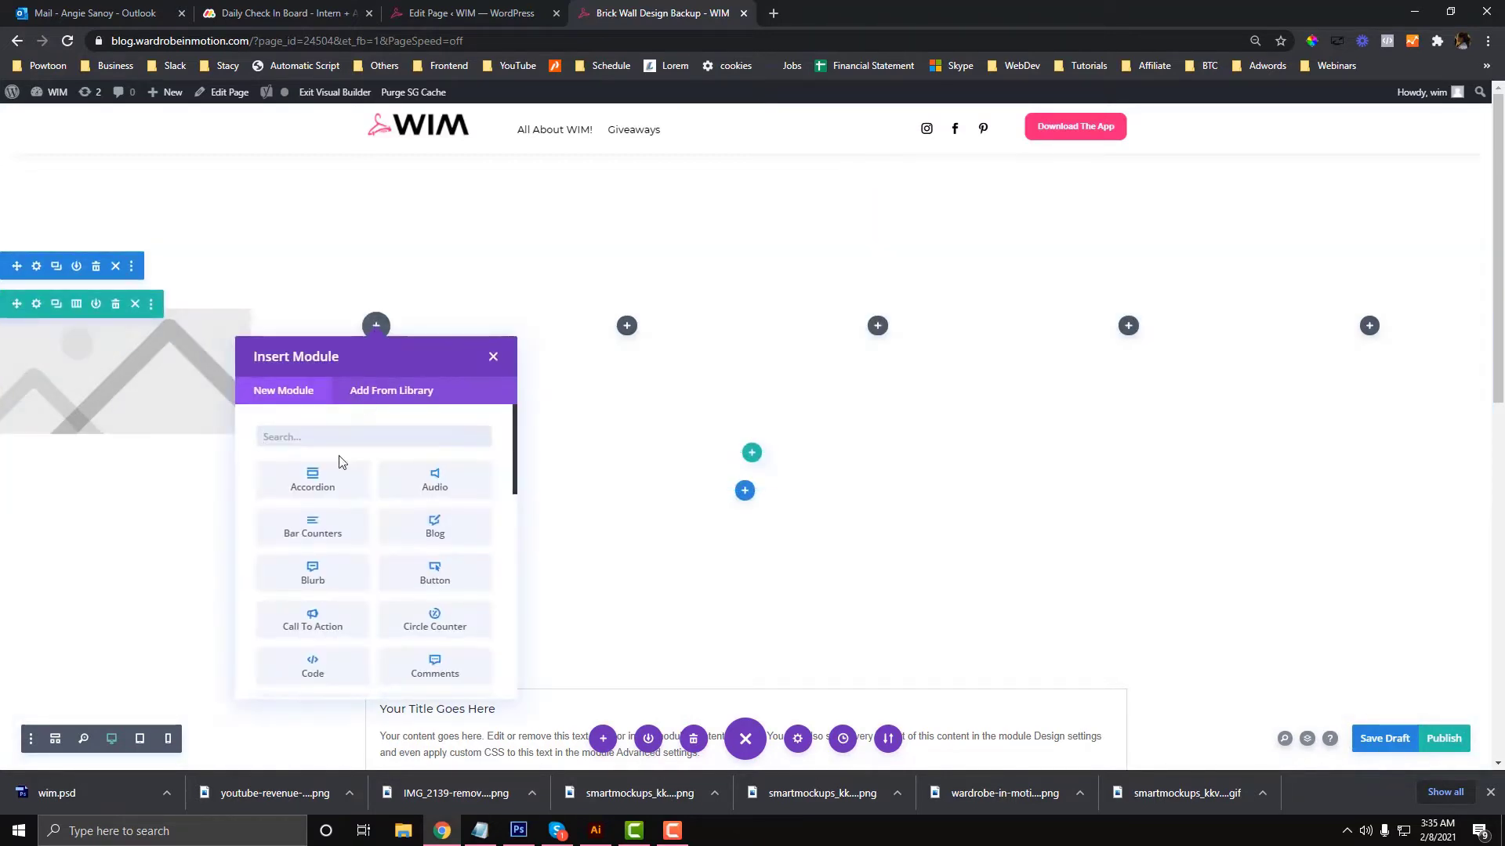
pyautogui.write('image')
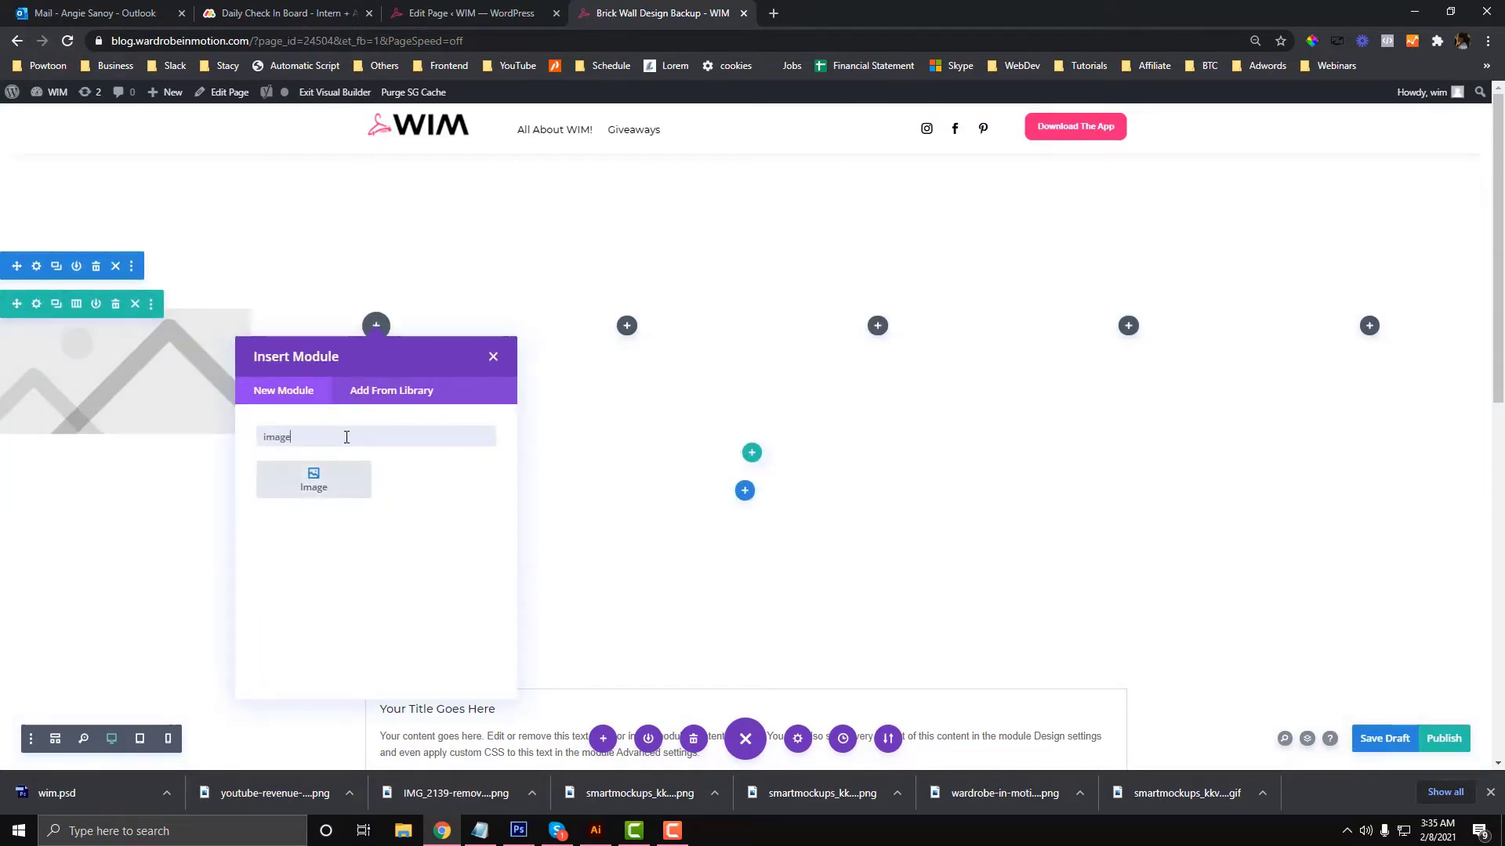
pyautogui.click(303, 492)
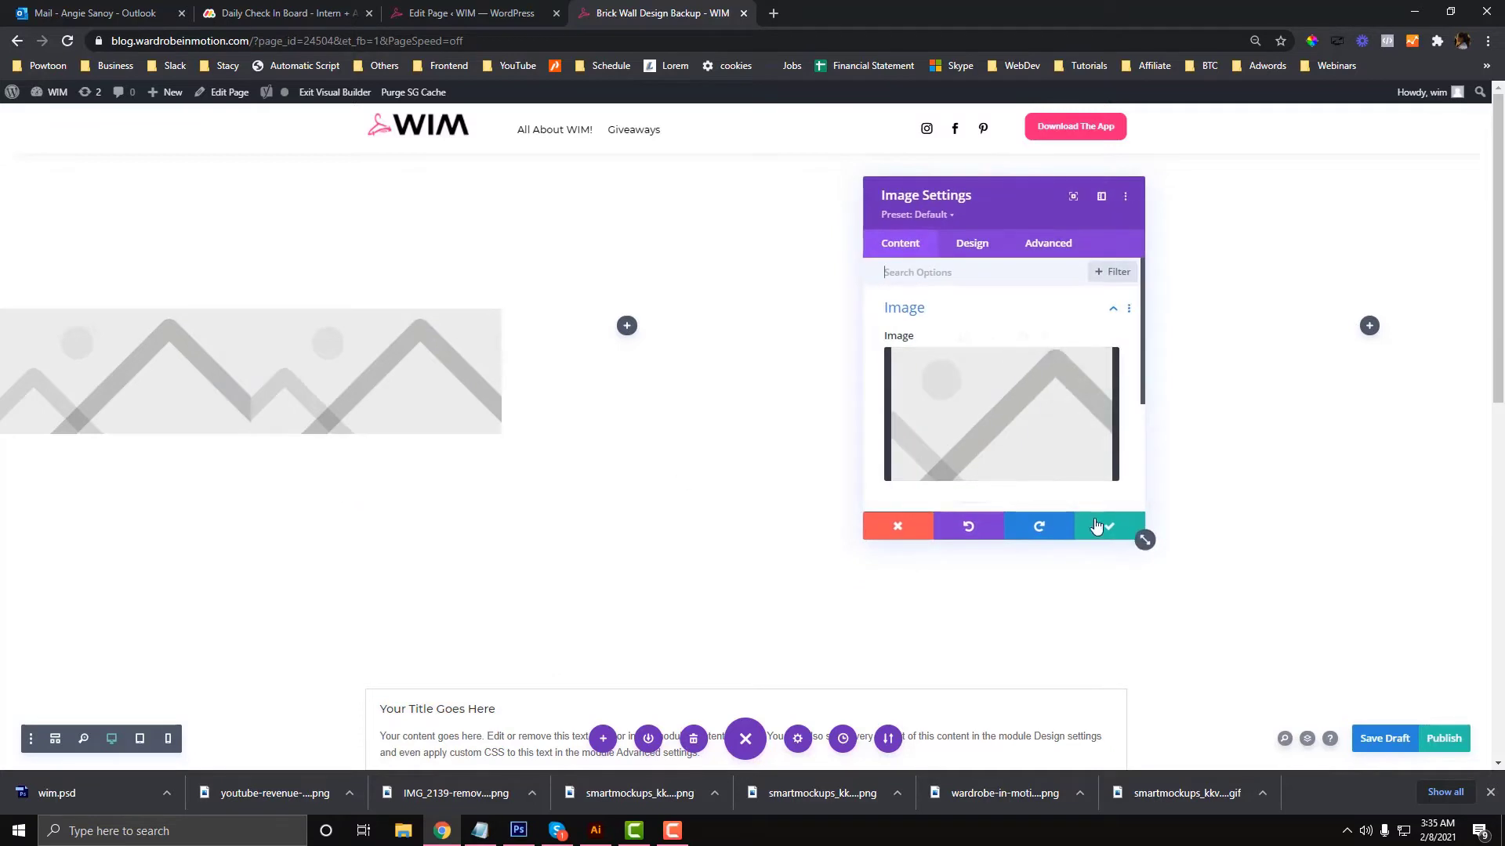
pyautogui.click(1139, 536)
# Add a default Text module to the third column and place a duplicate of it under the second column's image
pyautogui.click(628, 329)
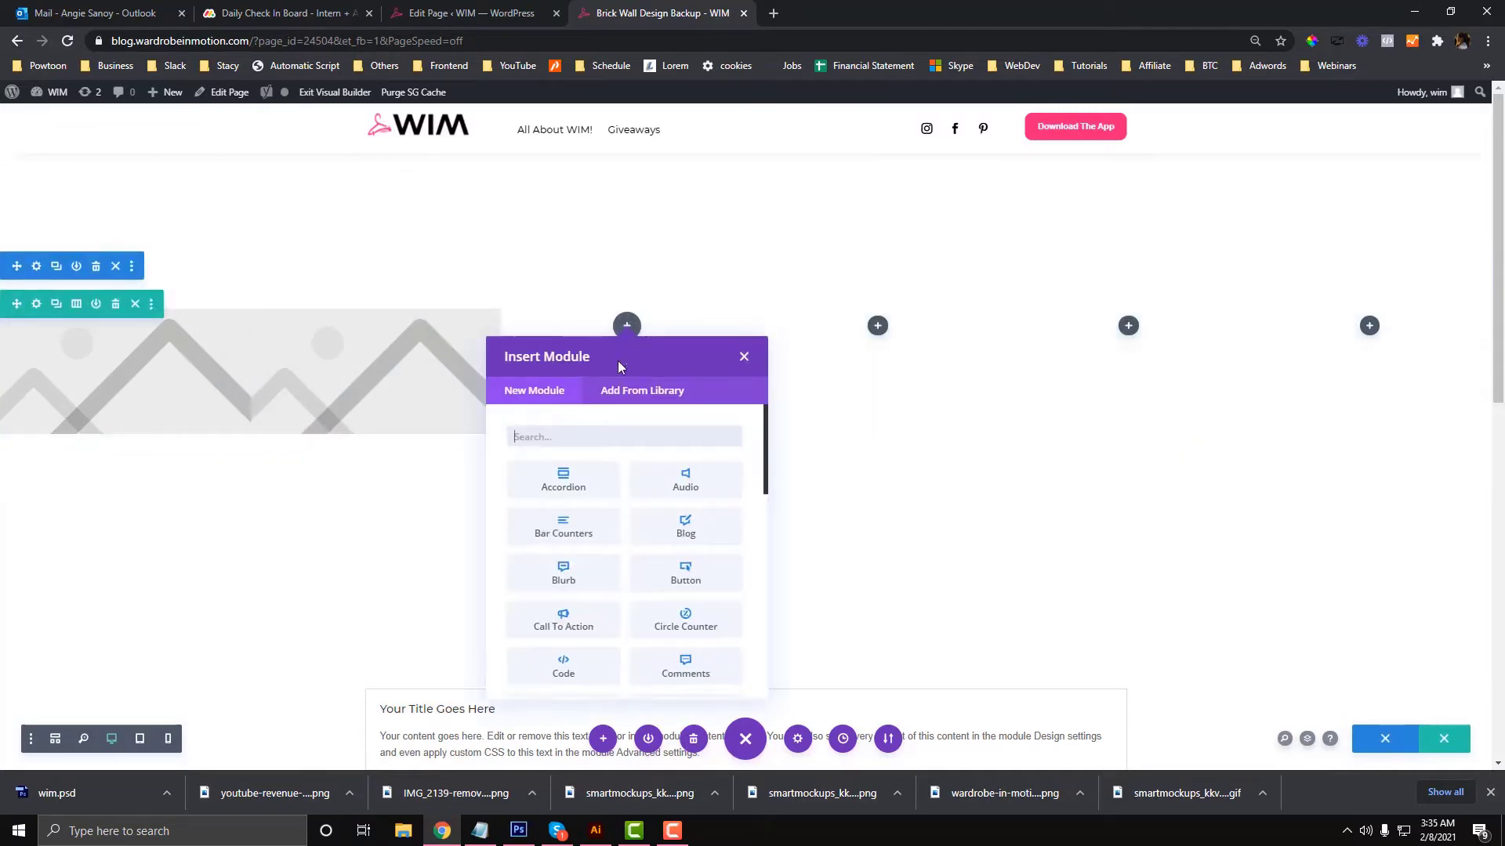
pyautogui.write('text')
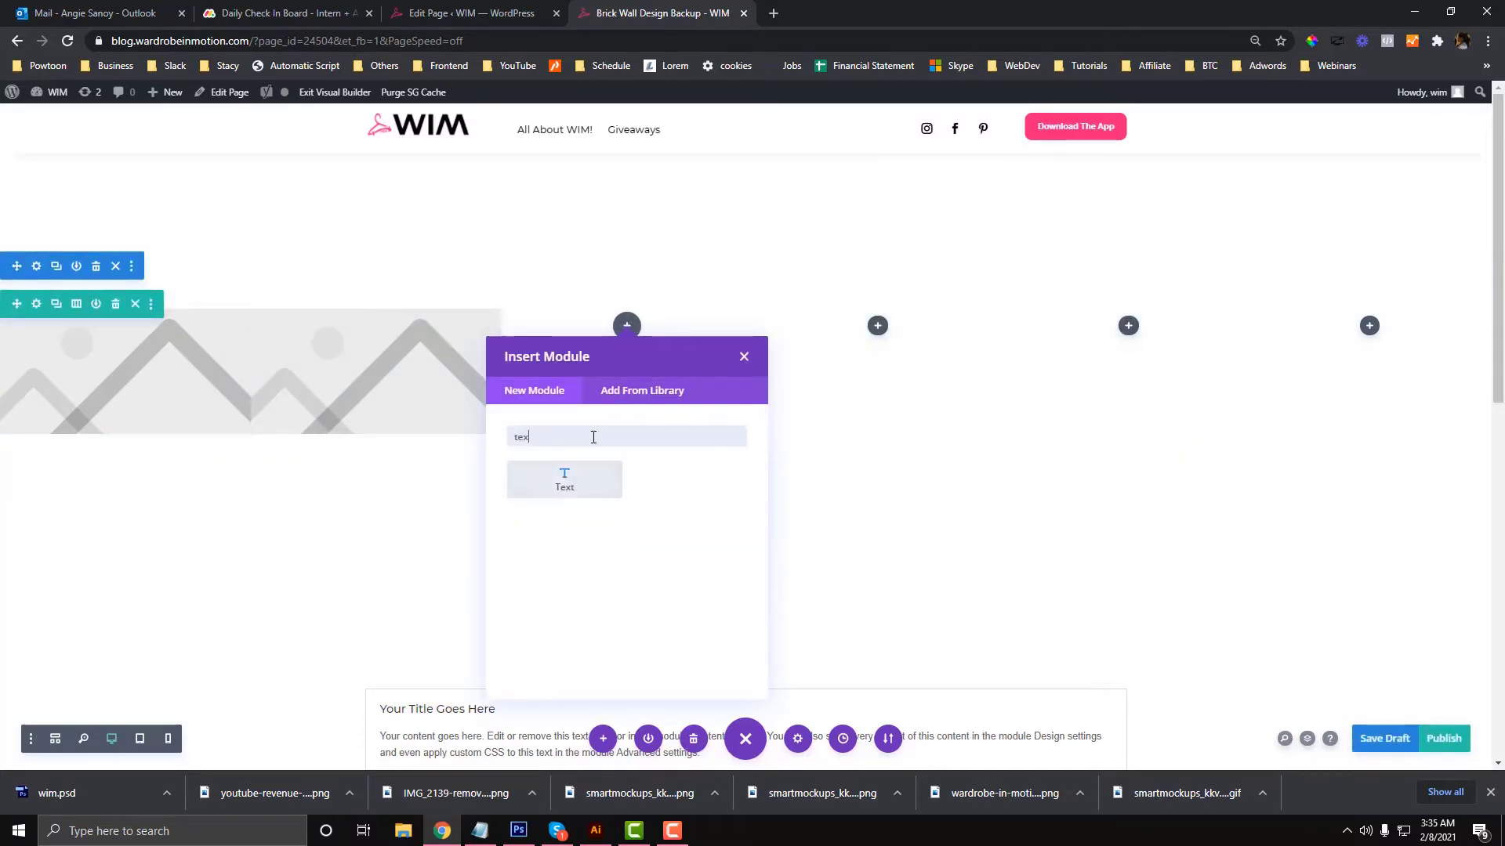
pyautogui.click(581, 480)
pyautogui.click(1108, 525)
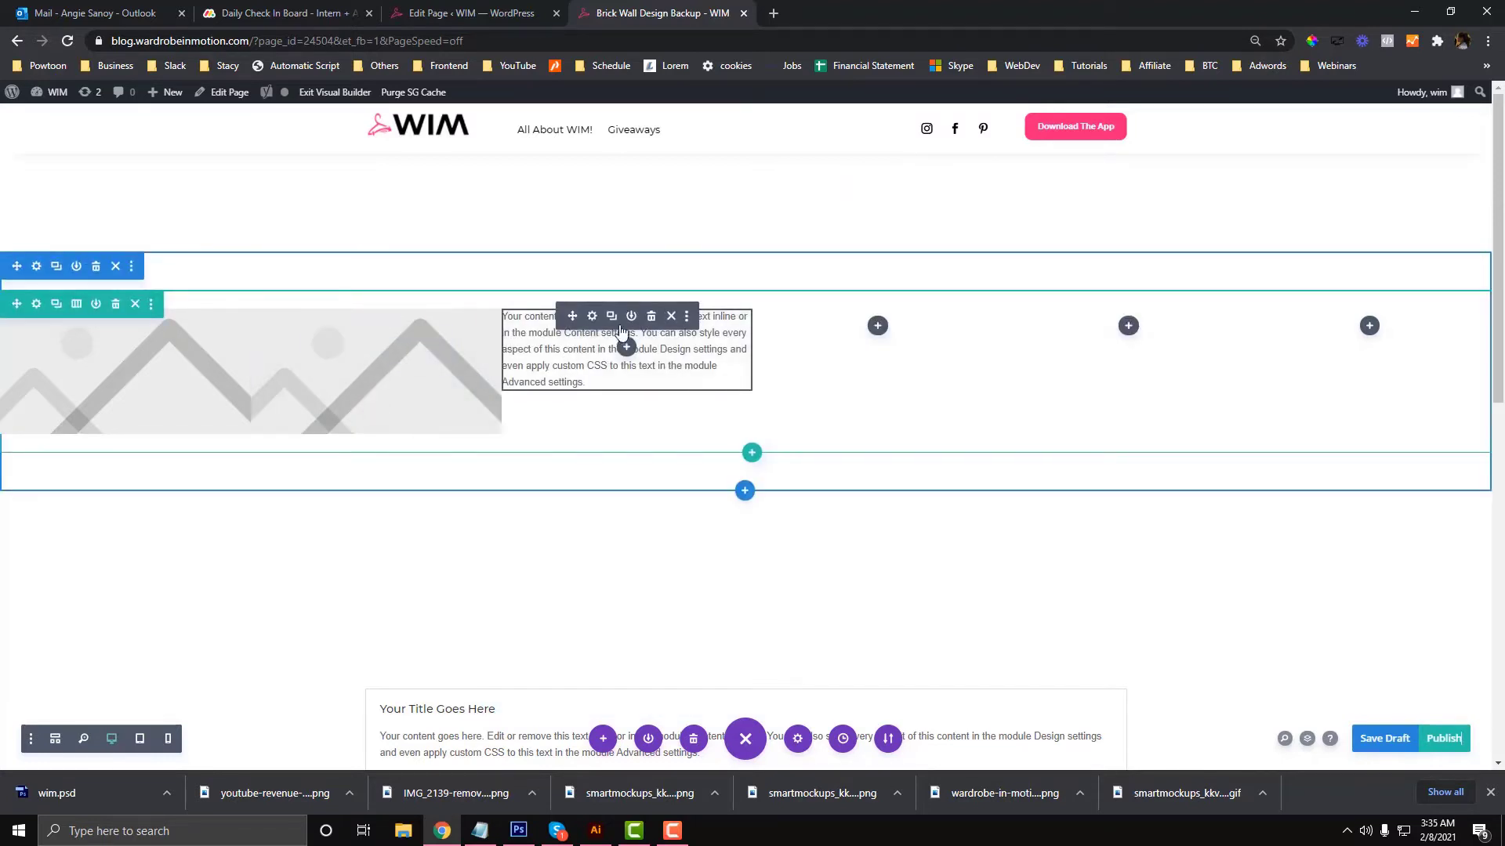
pyautogui.click(612, 317)
pyautogui.click(576, 408)
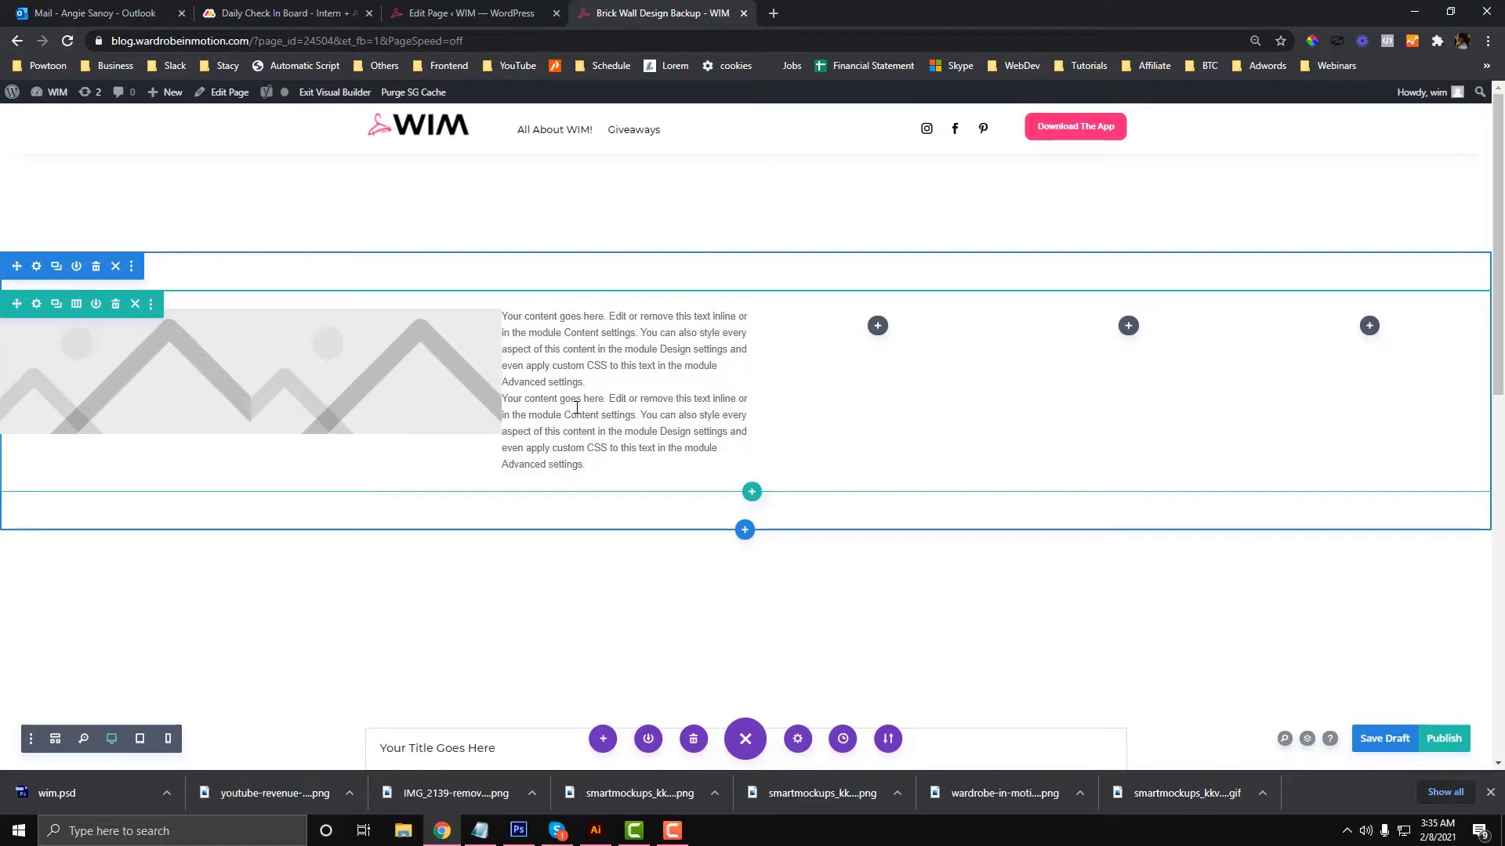
pyautogui.moveTo(620, 423); pyautogui.dragTo(426, 397)
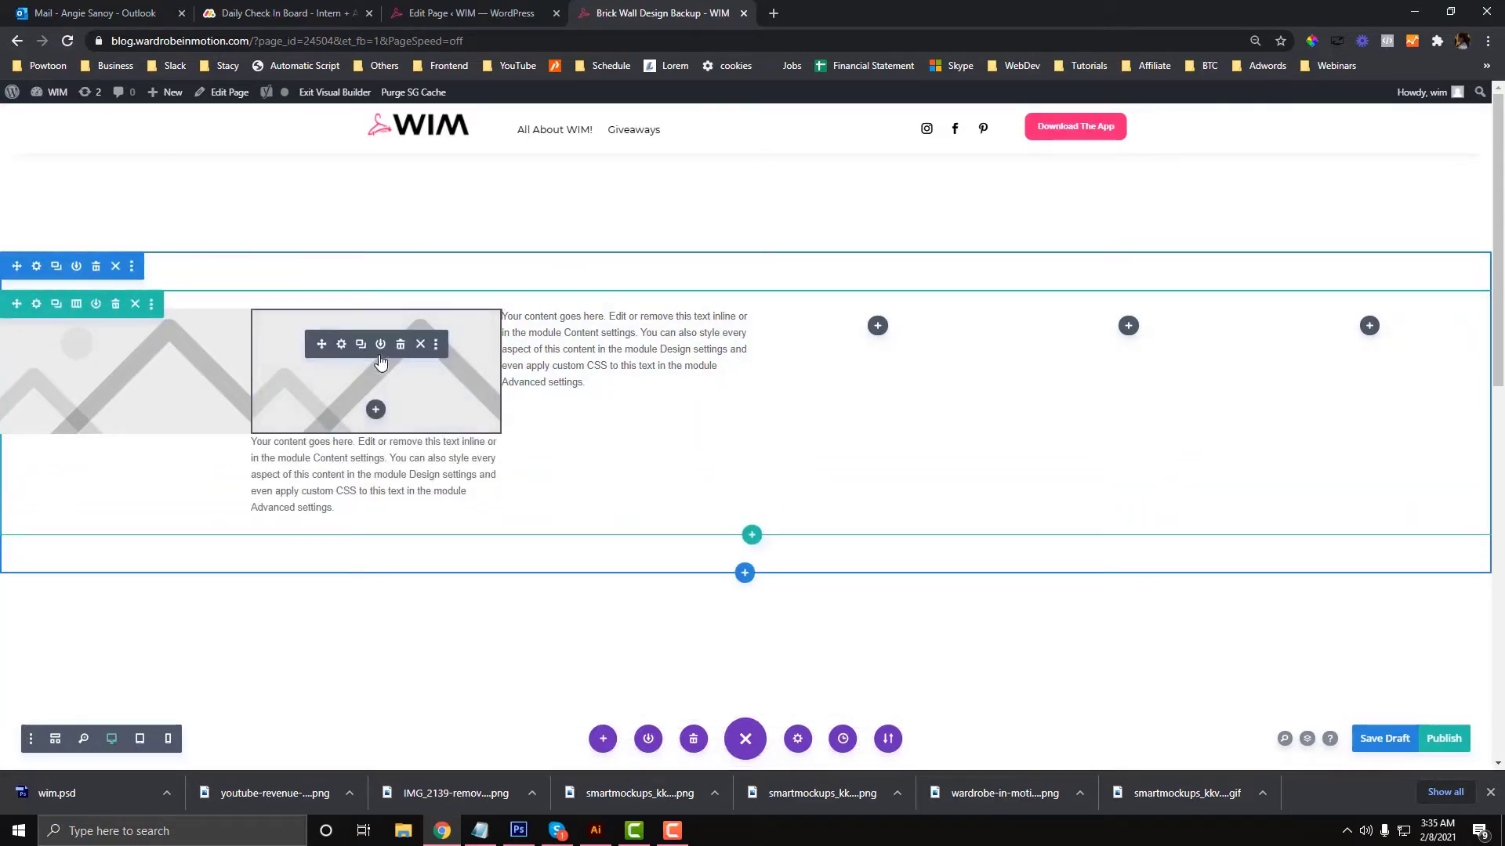
# Duplicate modules to put an image under column three's text, two images in column four, text in column five and an image in column six
pyautogui.click(361, 344)
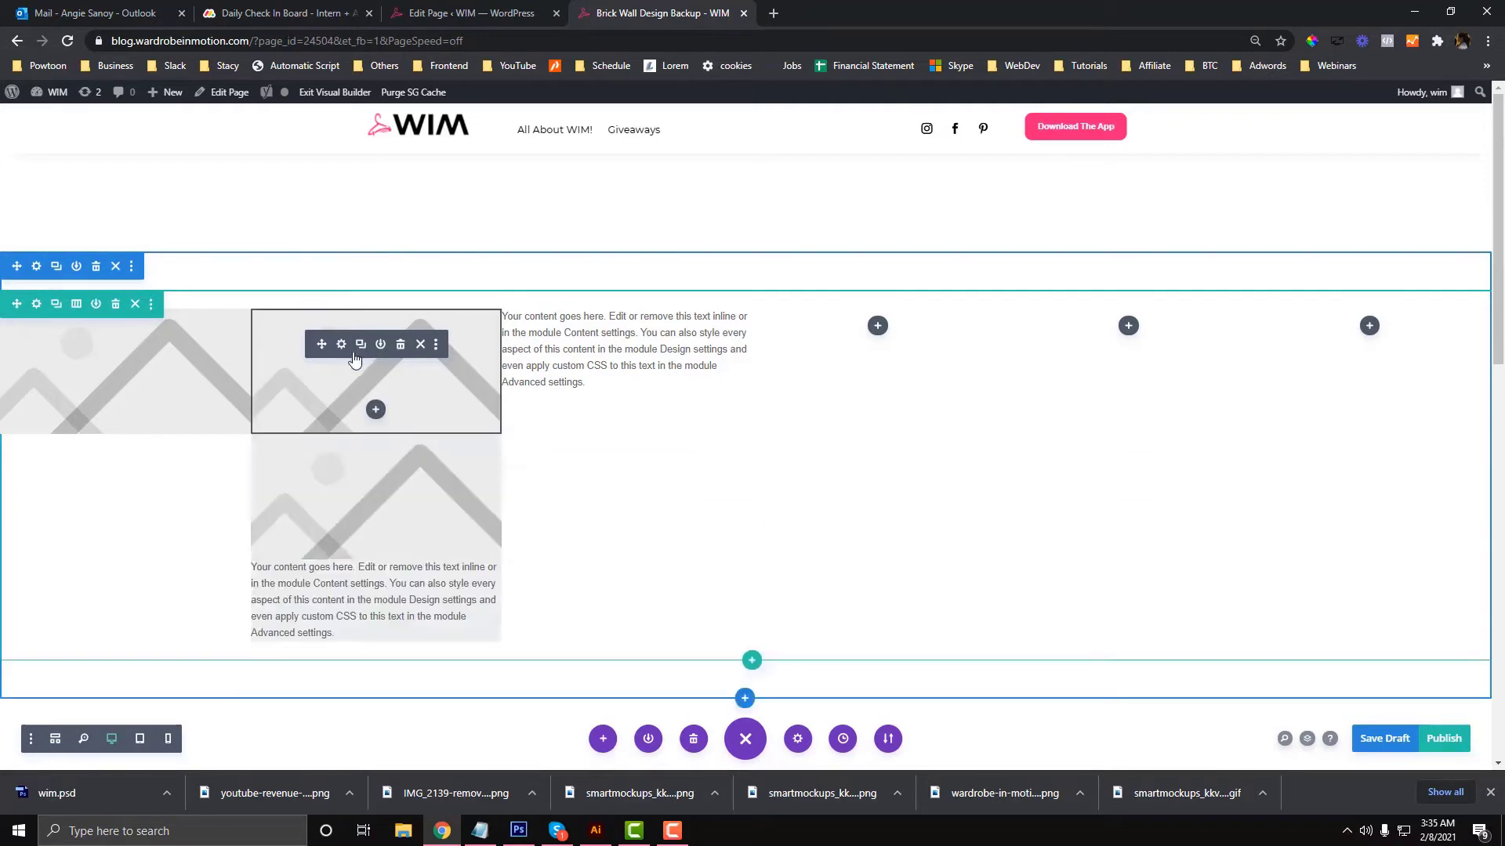
pyautogui.moveTo(322, 345); pyautogui.dragTo(881, 355)
pyautogui.click(862, 345)
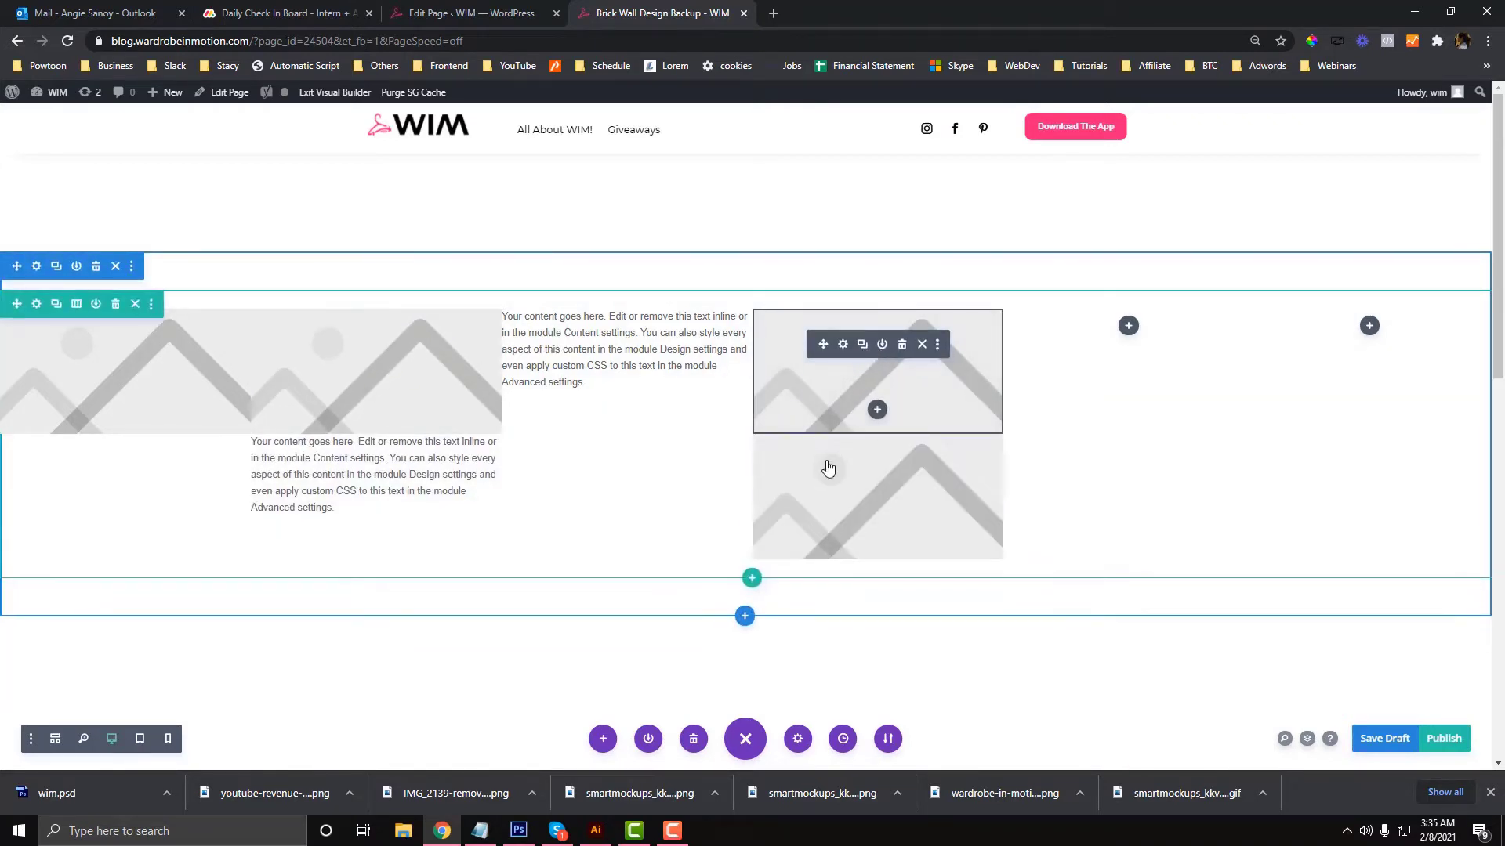
pyautogui.moveTo(766, 463); pyautogui.dragTo(598, 404)
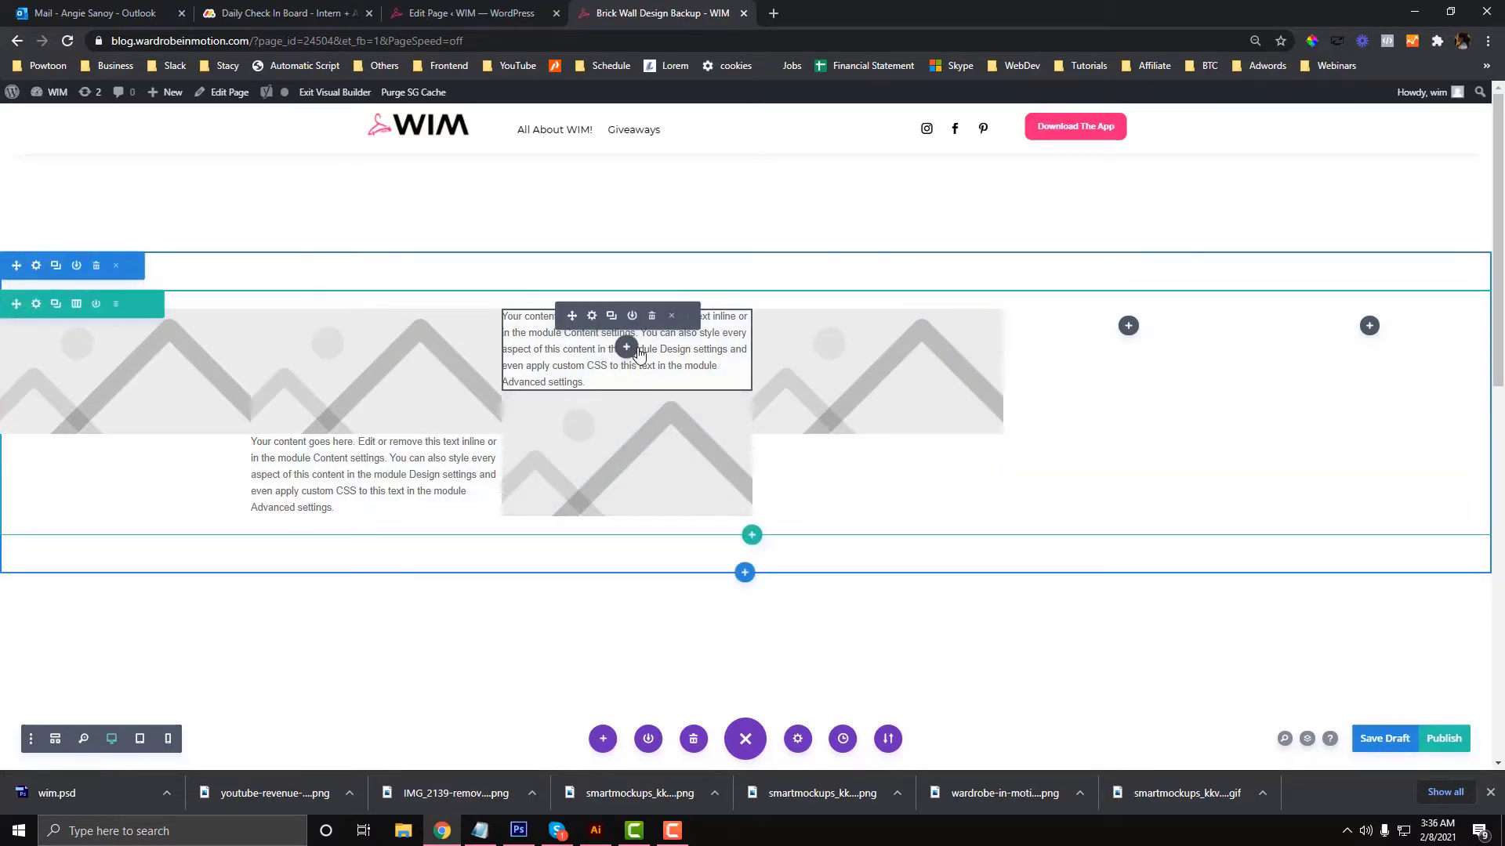
pyautogui.click(611, 315)
pyautogui.moveTo(572, 399); pyautogui.dragTo(982, 394)
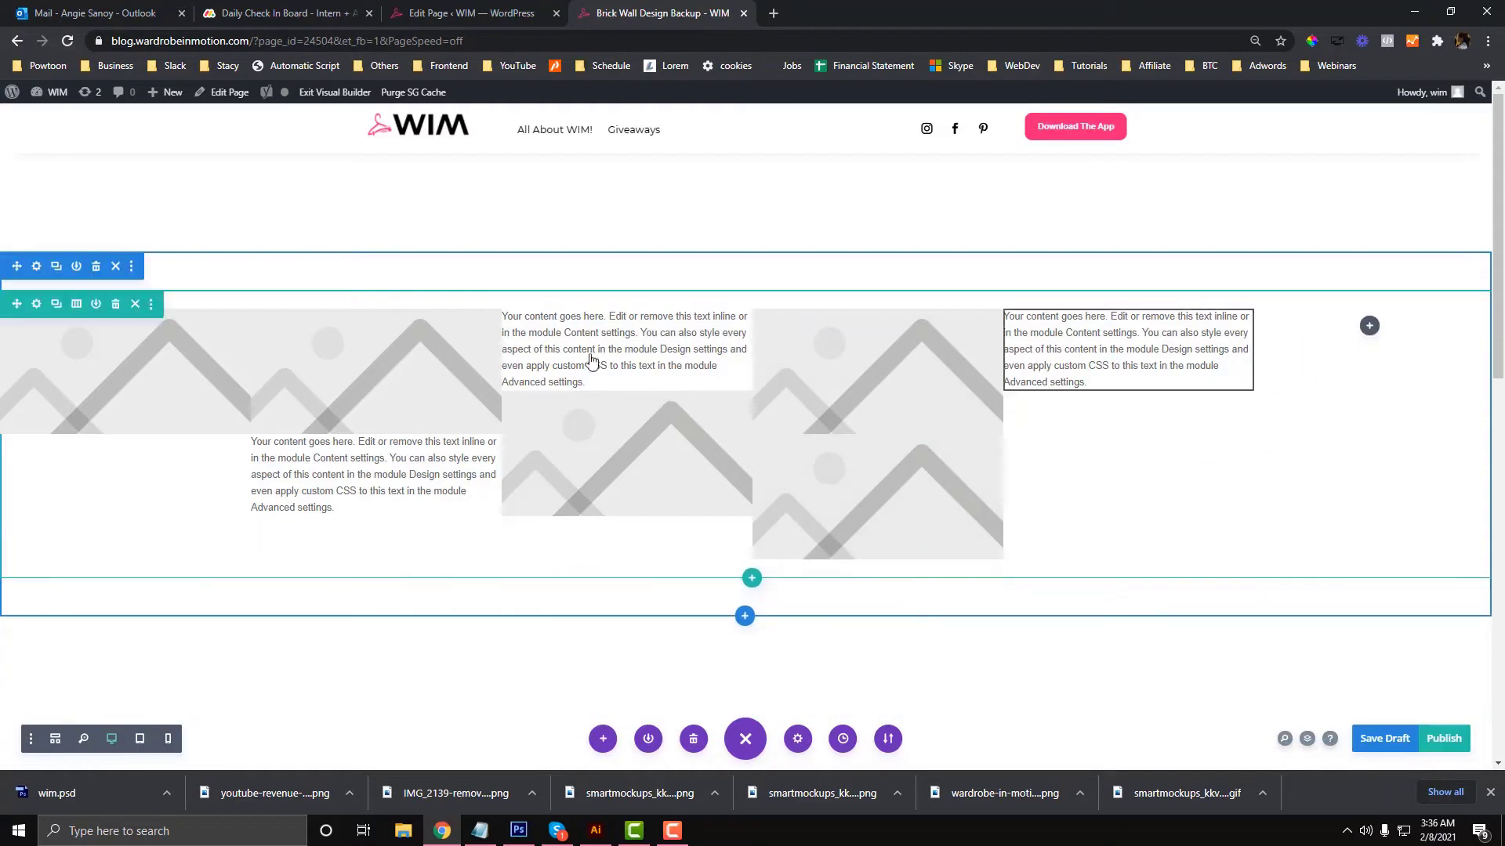
# Replace the first column's placeholder image with the media library photo of the woman in a snake-print top and save
pyautogui.click(91, 345)
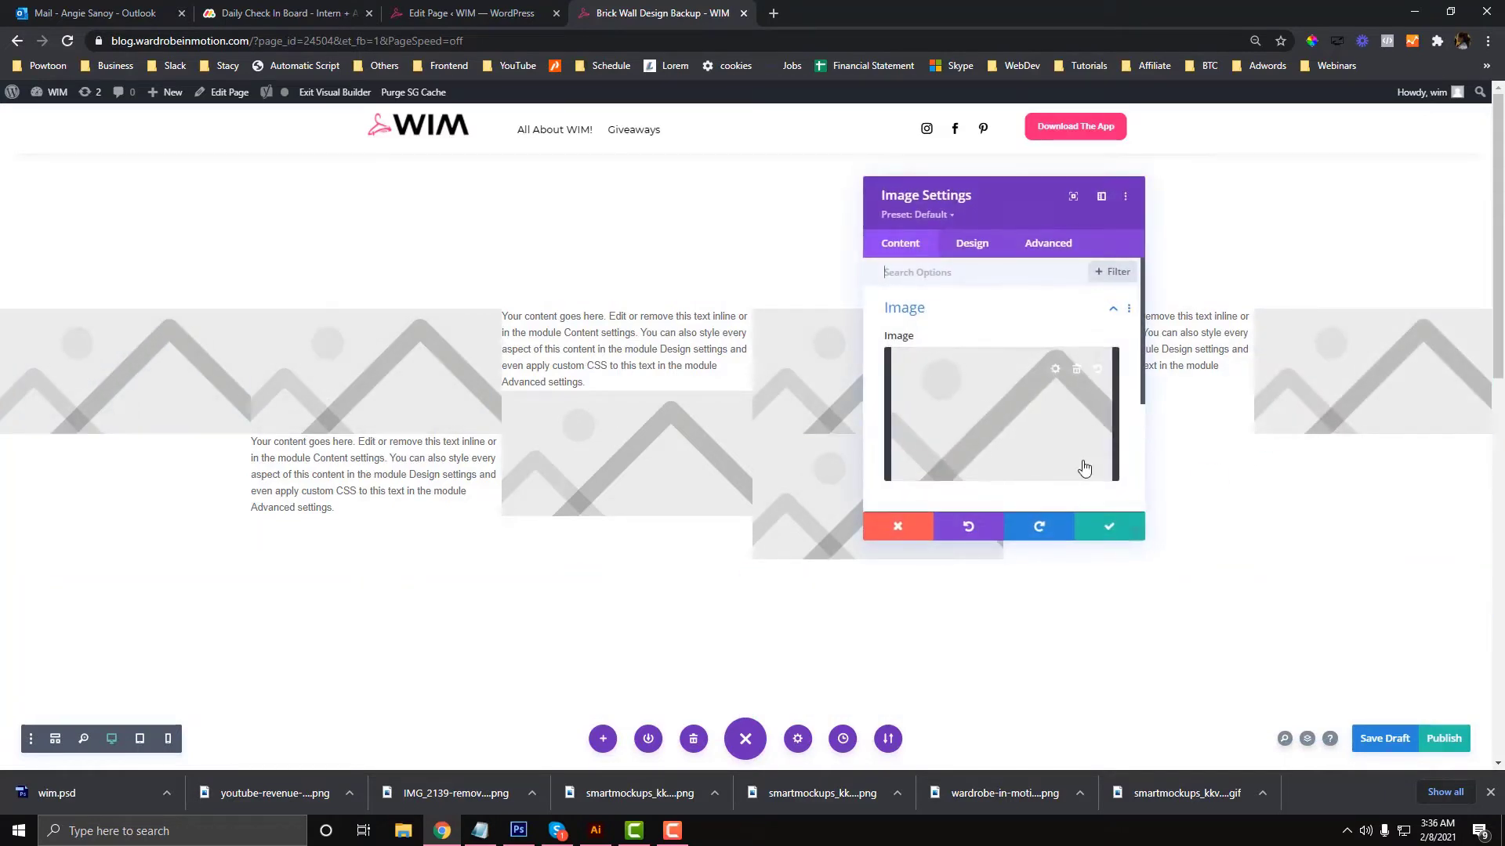
pyautogui.click(991, 423)
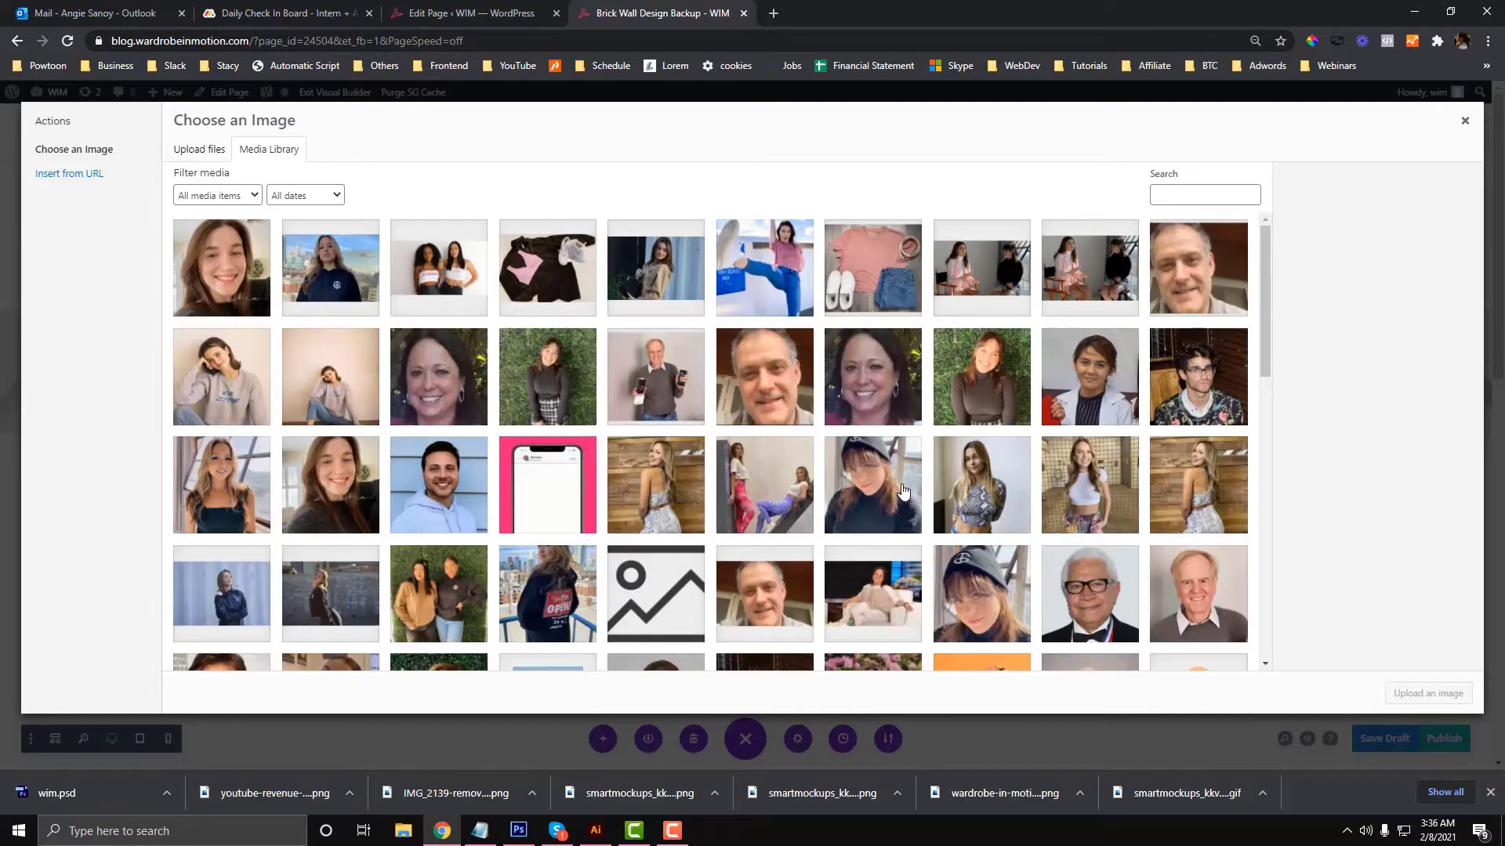
pyautogui.scroll(-2, 811, 375)
pyautogui.click(981, 329)
pyautogui.click(1421, 695)
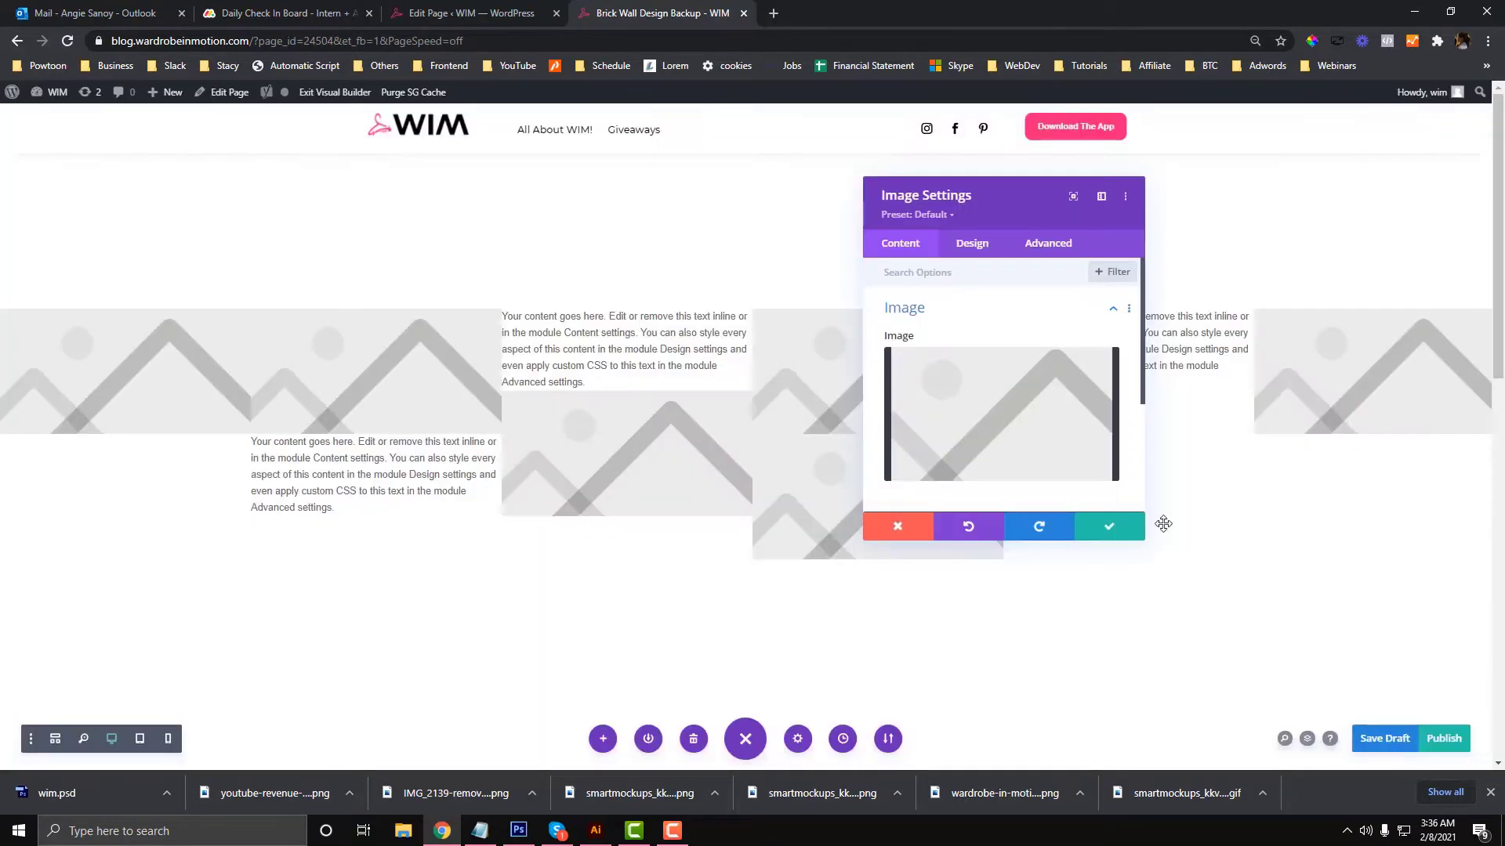
pyautogui.click(1104, 521)
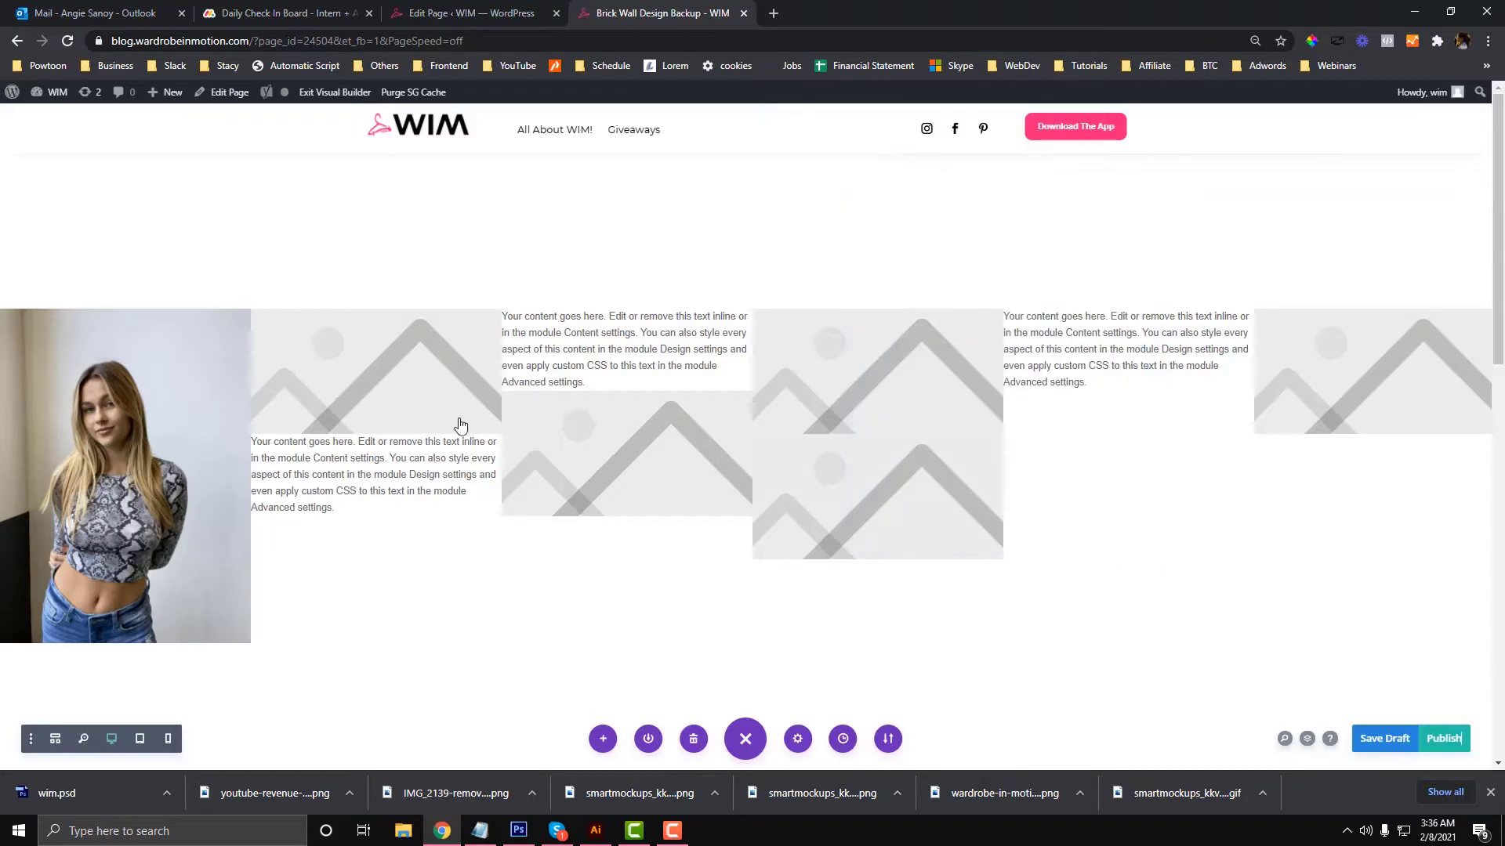
# Replace the second column's placeholder image with the media library photo of the woman in a pink top against a dark wall
pyautogui.click(358, 346)
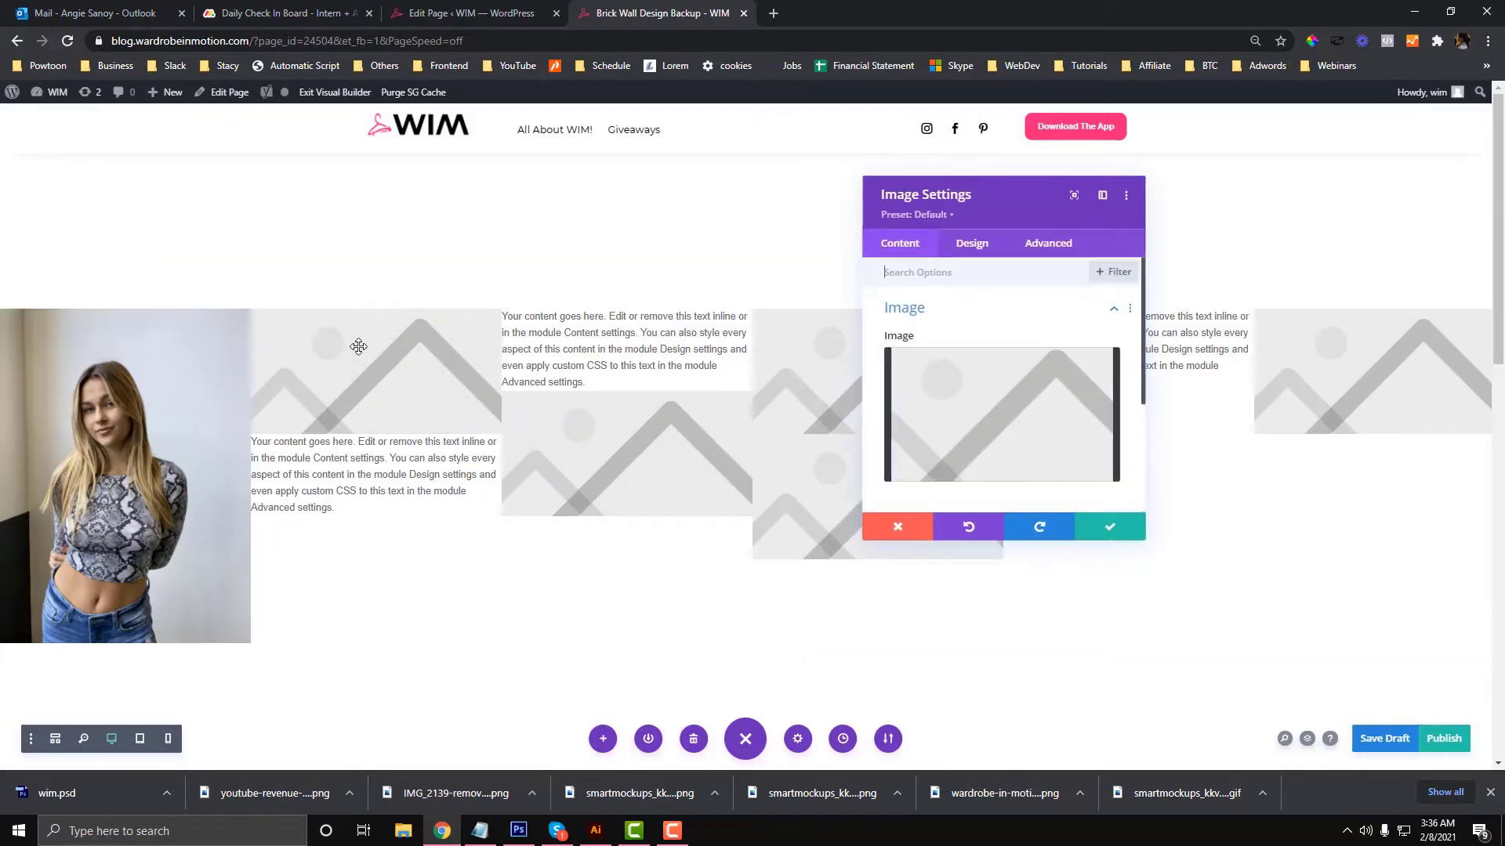
pyautogui.click(984, 426)
pyautogui.scroll(-10, 745, 494)
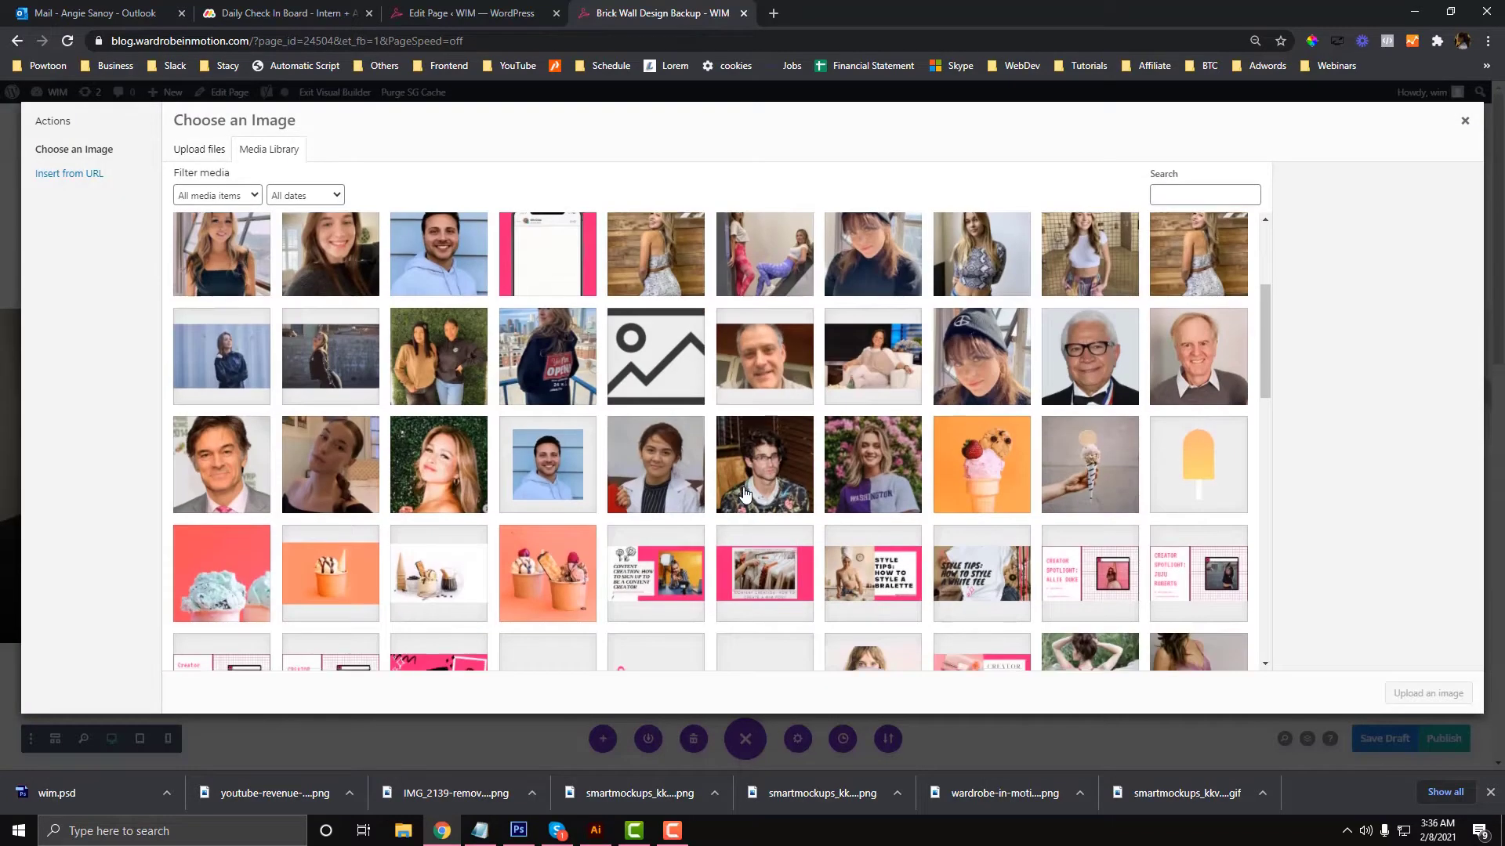
pyautogui.scroll(1, 744, 494)
pyautogui.scroll(-5, 823, 486)
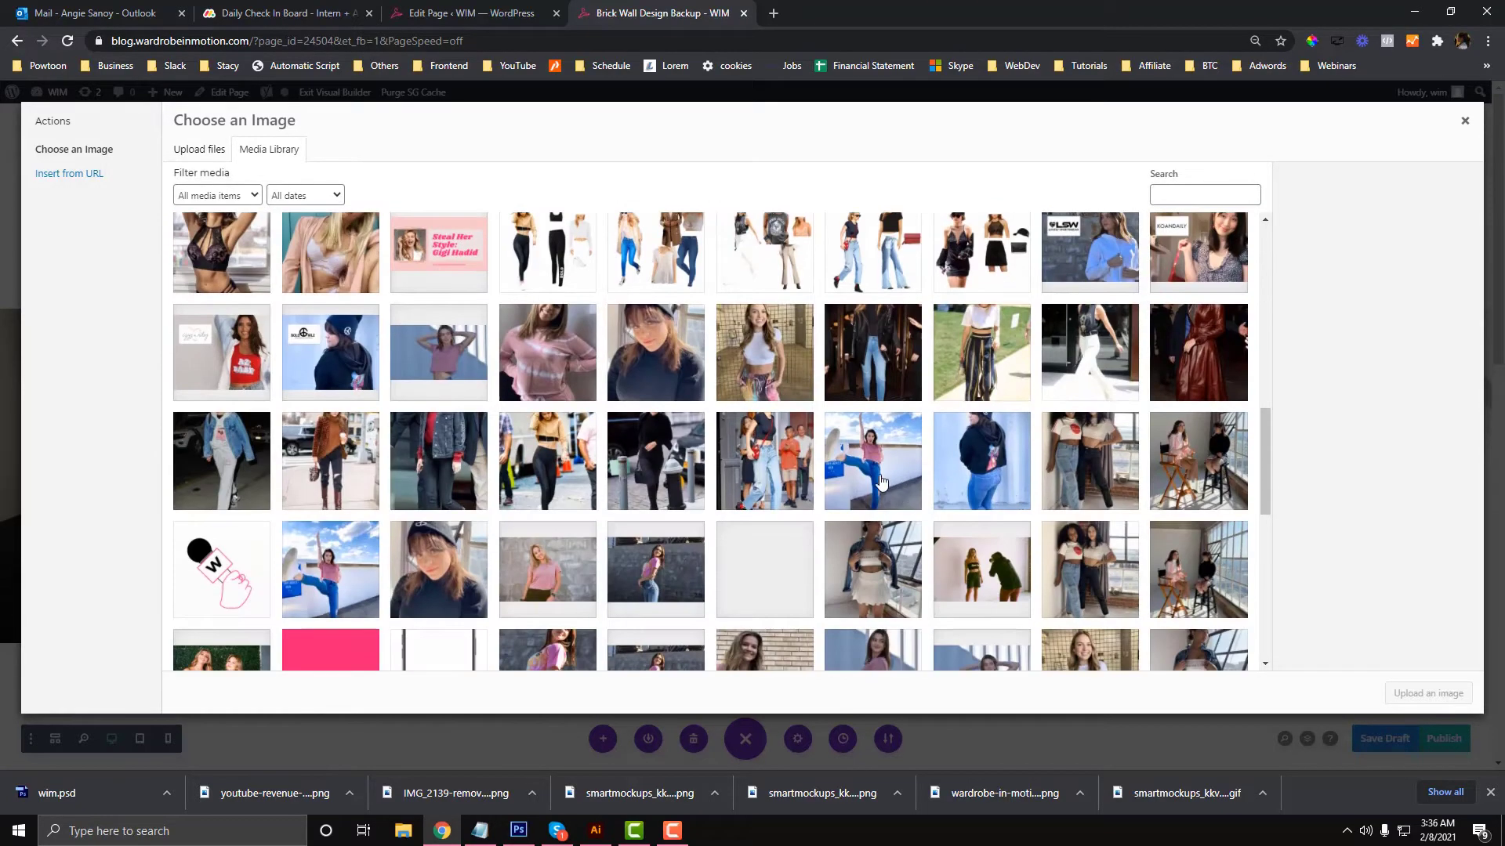
pyautogui.click(881, 481)
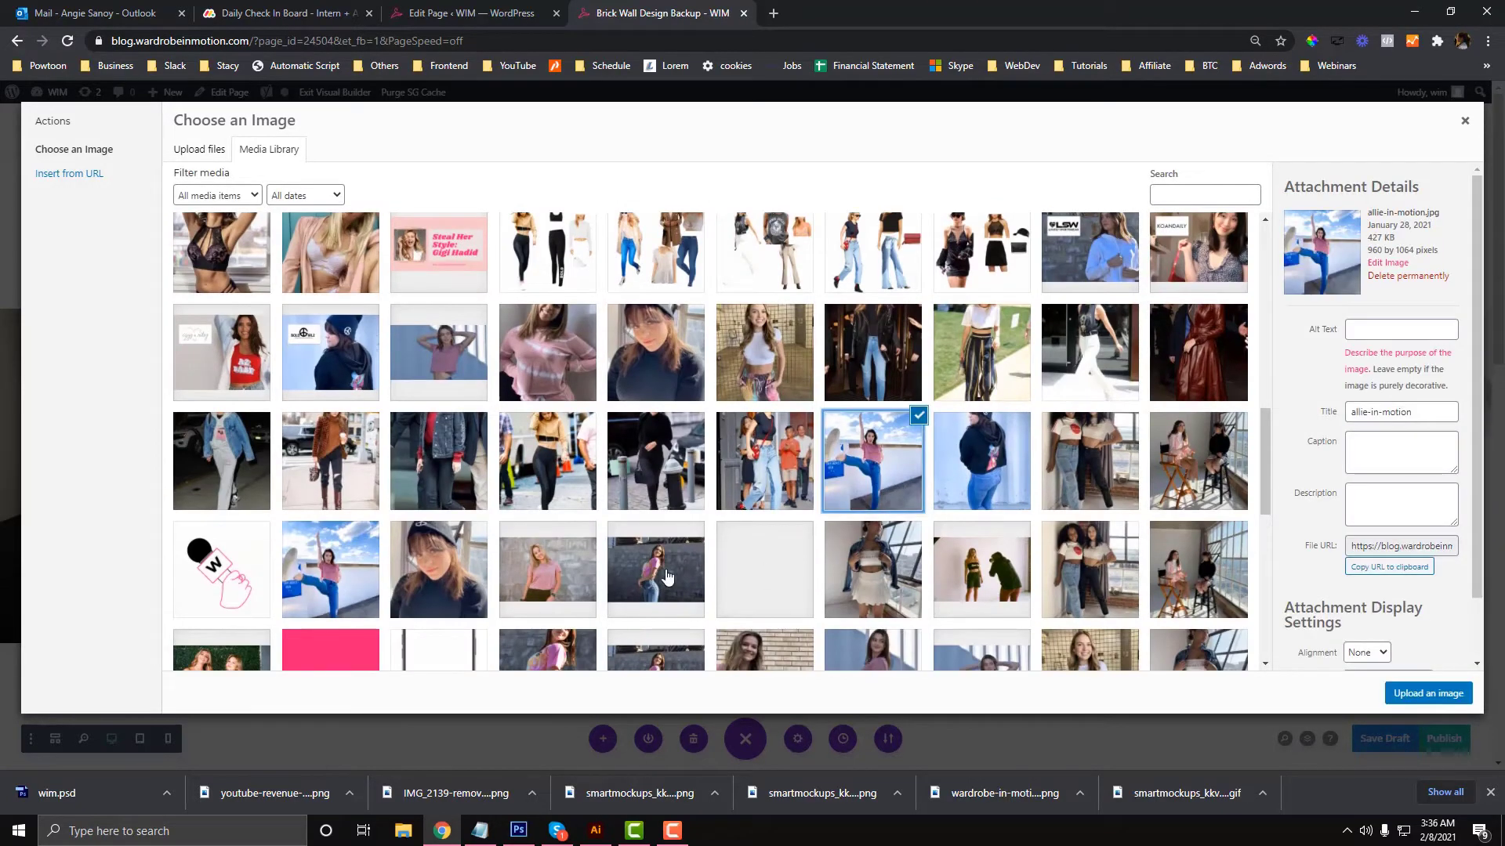
pyautogui.click(667, 578)
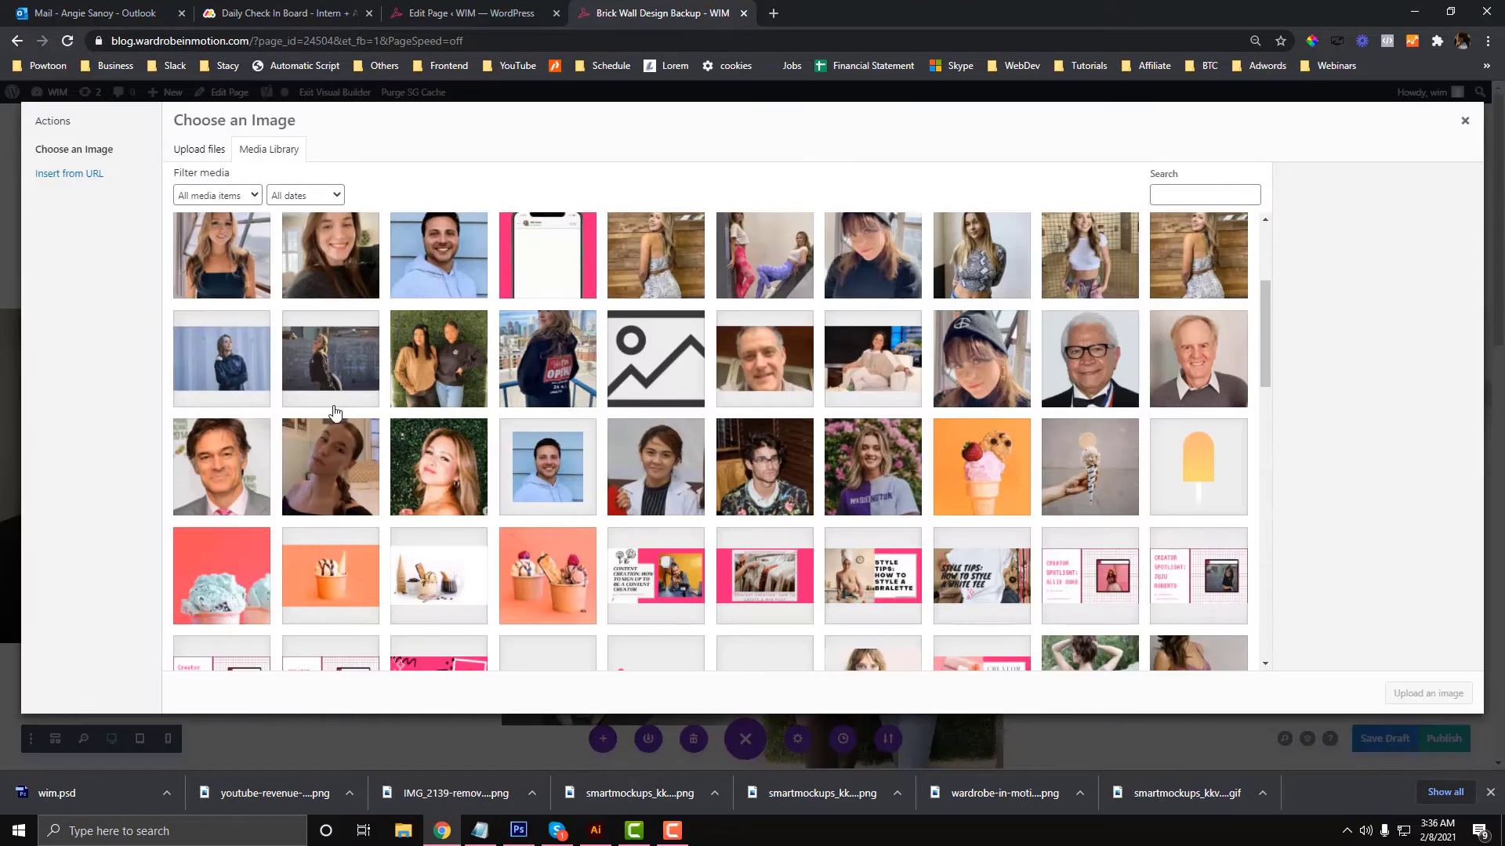
# Set the fourth column's upper image to Photo-Dec-15-10-59-45-AM-1.jpg from the media library and save
pyautogui.click(332, 376)
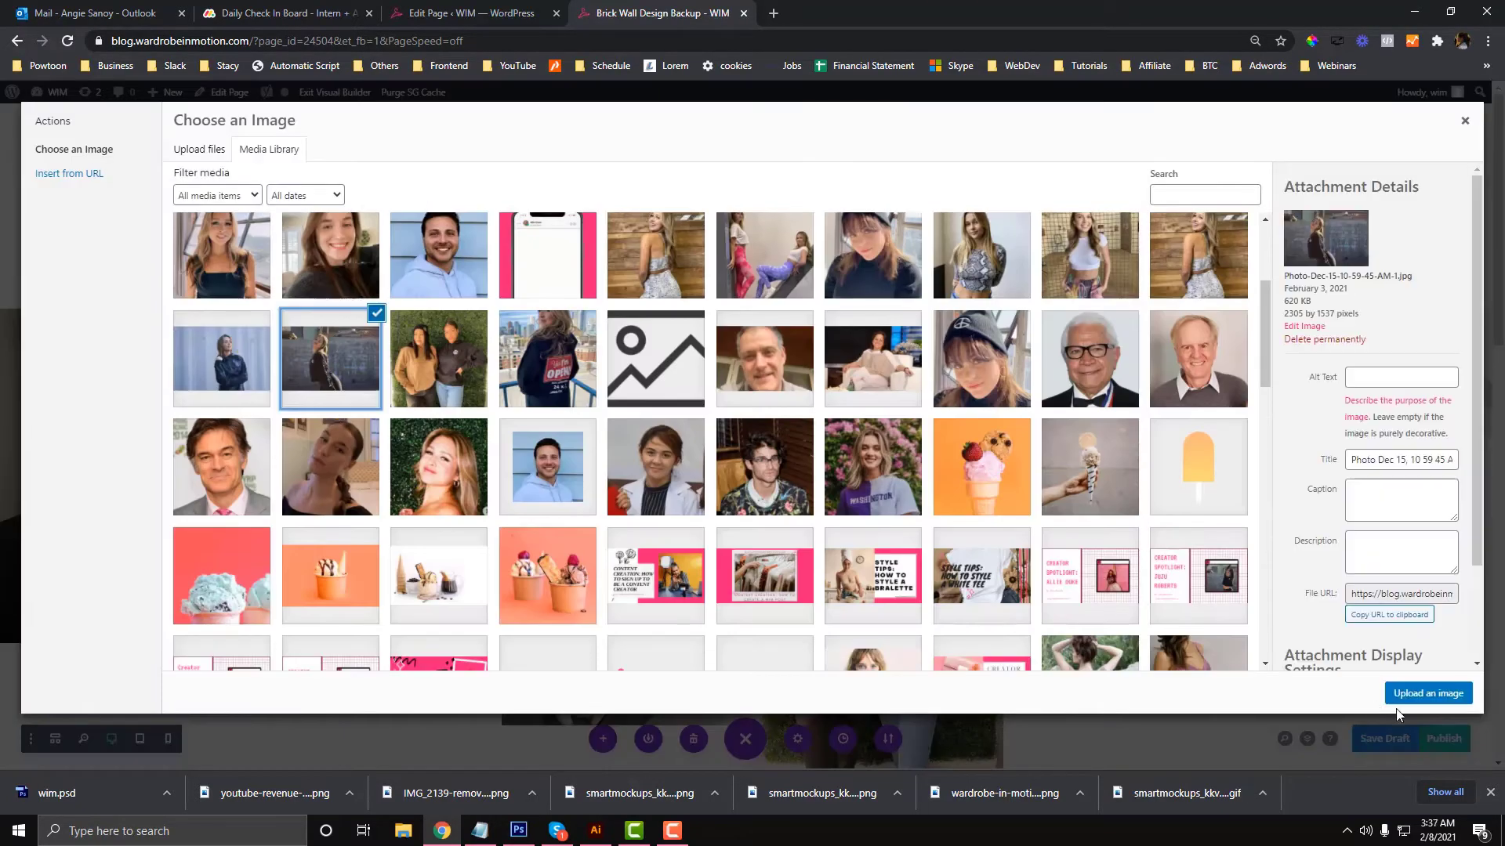
pyautogui.click(1417, 698)
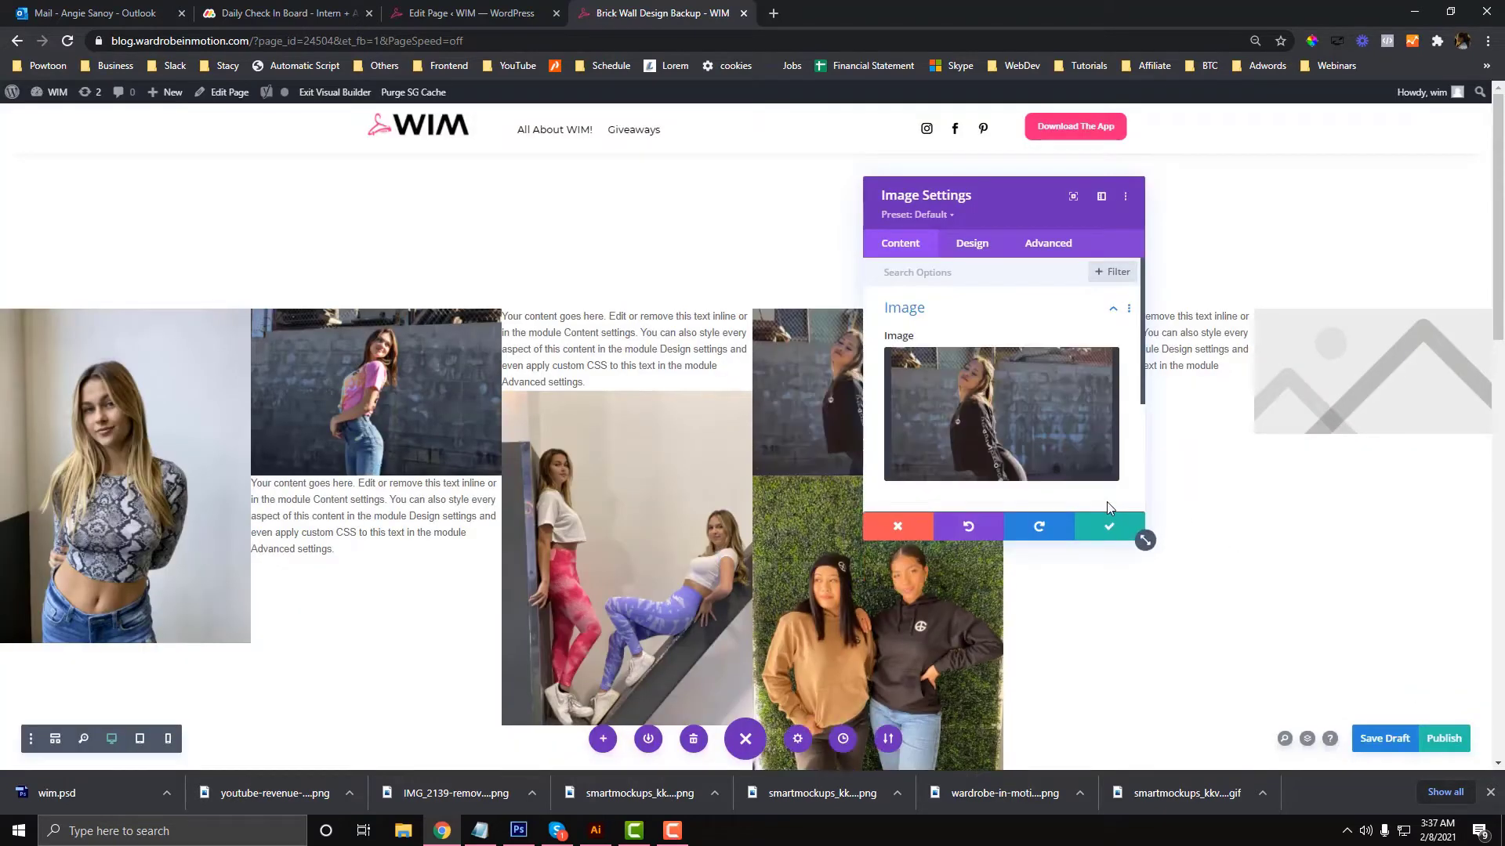
pyautogui.click(1108, 526)
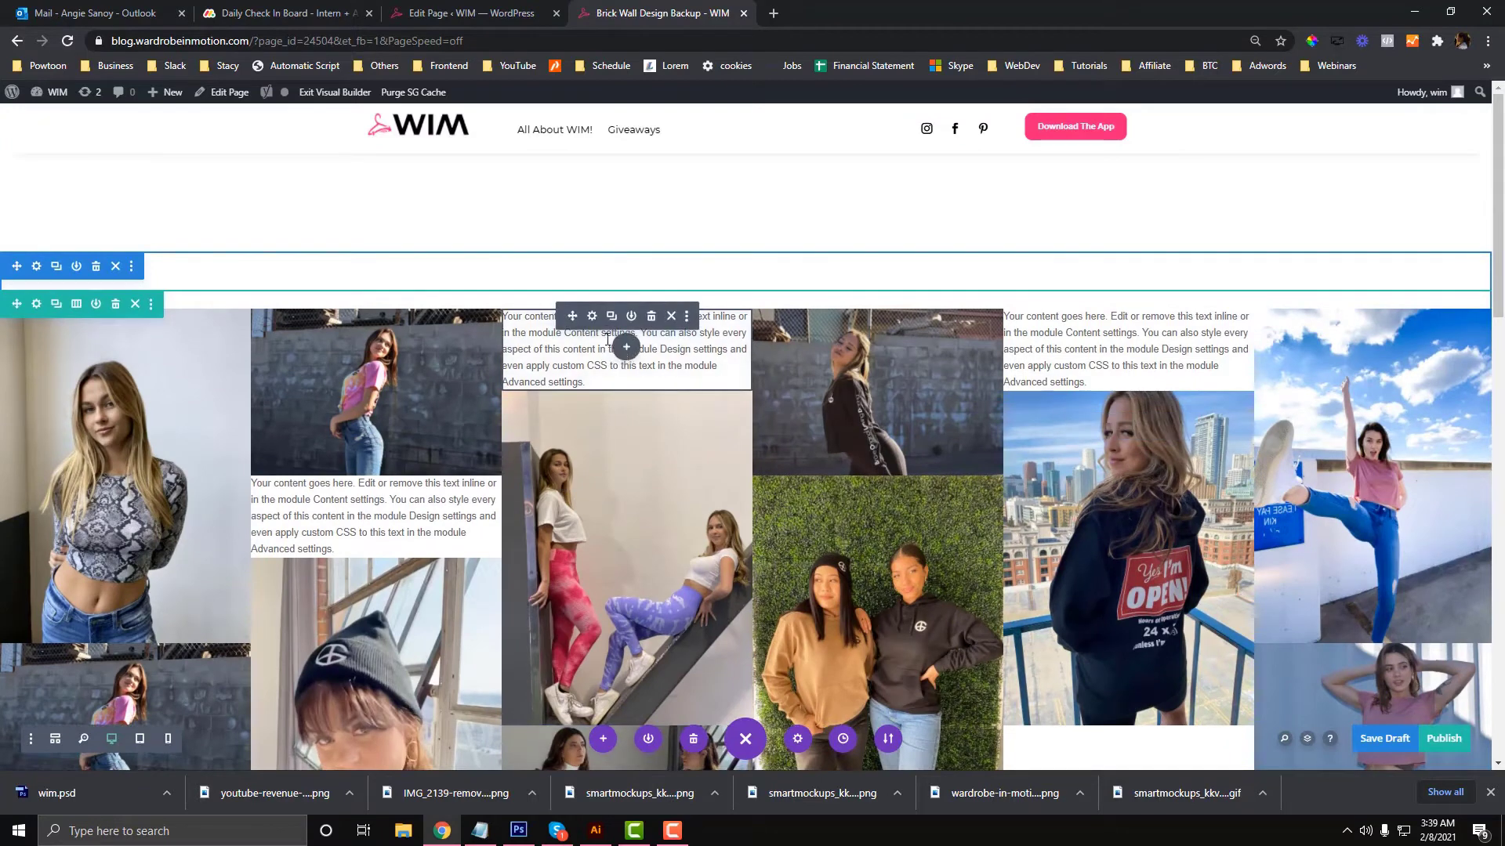
# Give the third column's Text module a custom pinkish-red background color
pyautogui.click(593, 317)
pyautogui.click(1000, 261)
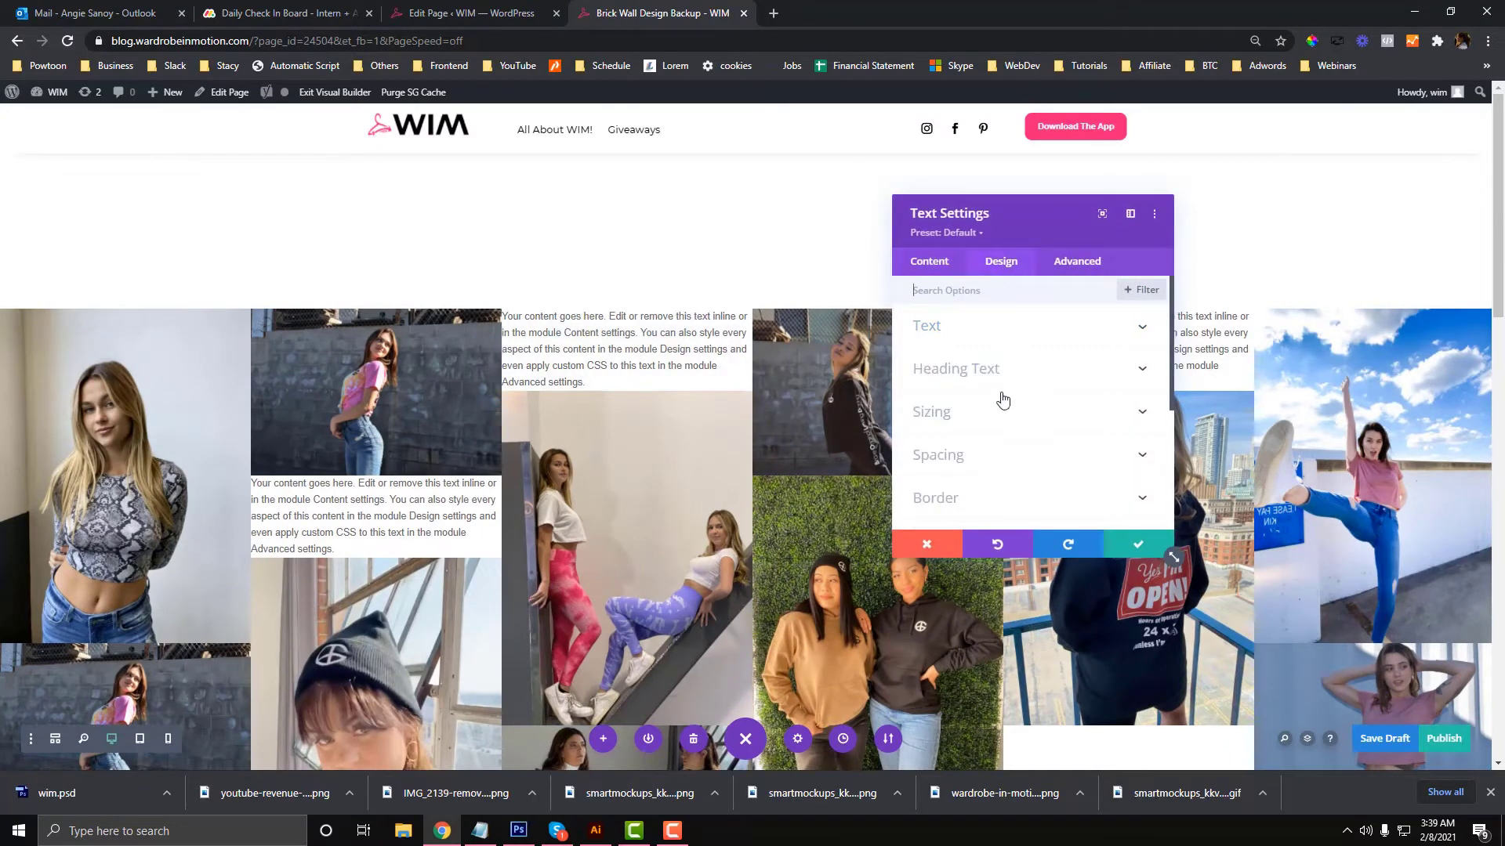
pyautogui.scroll(-5, 994, 492)
pyautogui.scroll(5, 985, 447)
pyautogui.click(924, 266)
pyautogui.scroll(-5, 968, 399)
pyautogui.click(969, 398)
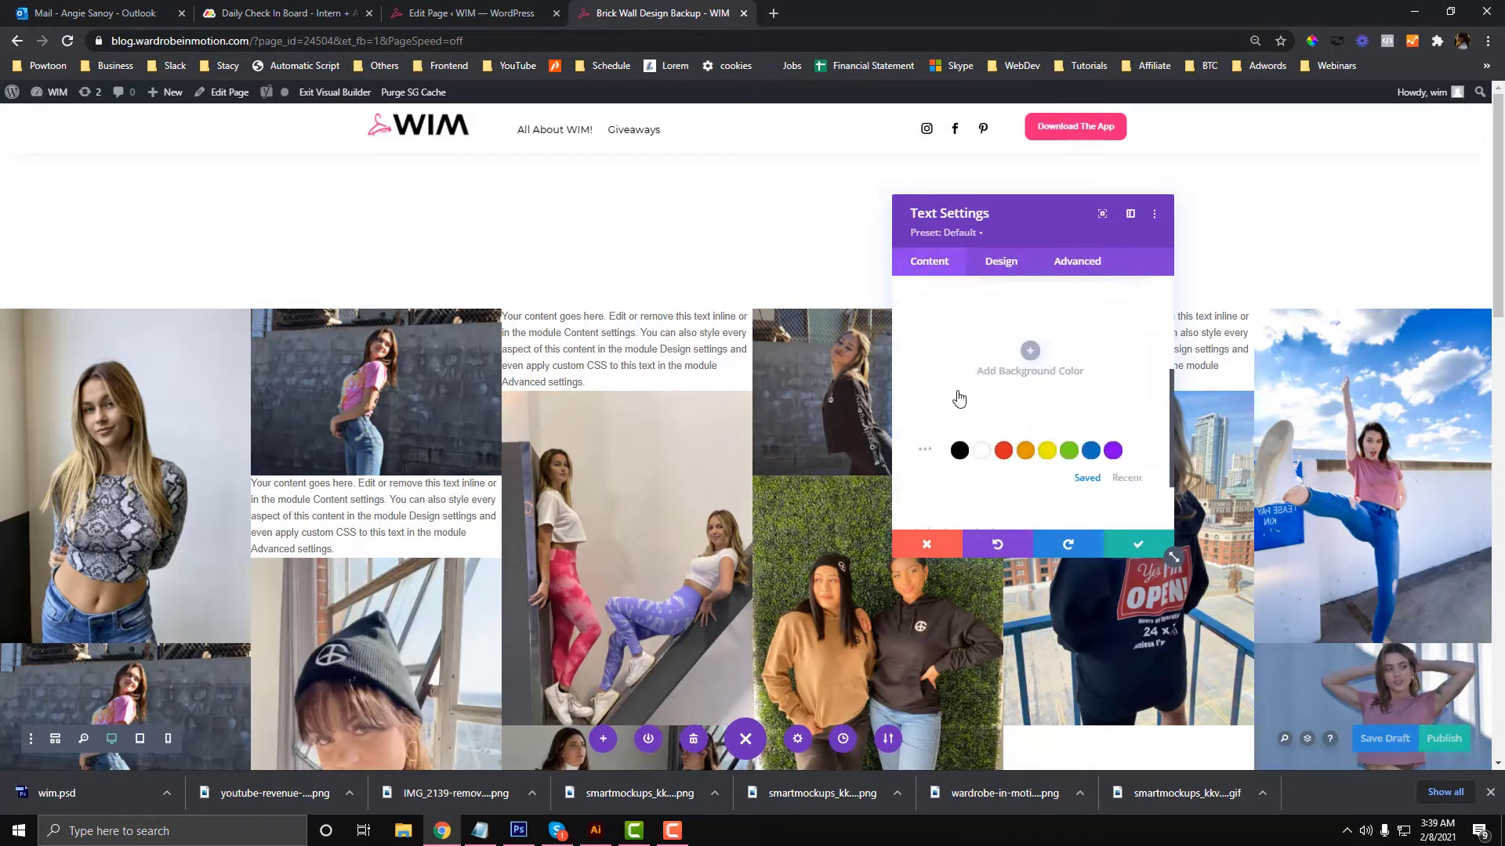
pyautogui.click(1032, 364)
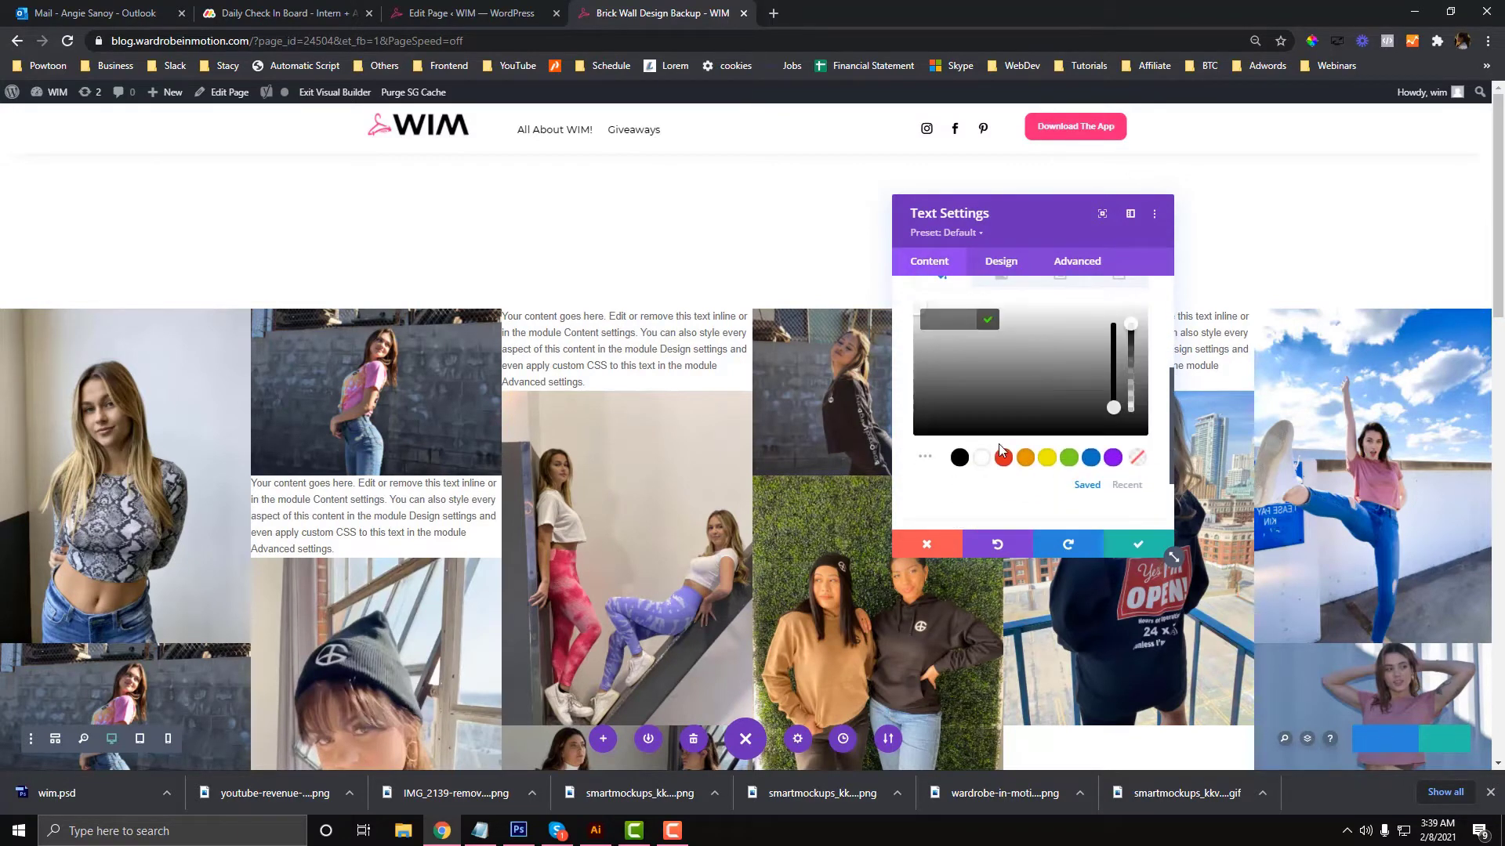
pyautogui.click(983, 459)
pyautogui.click(1003, 458)
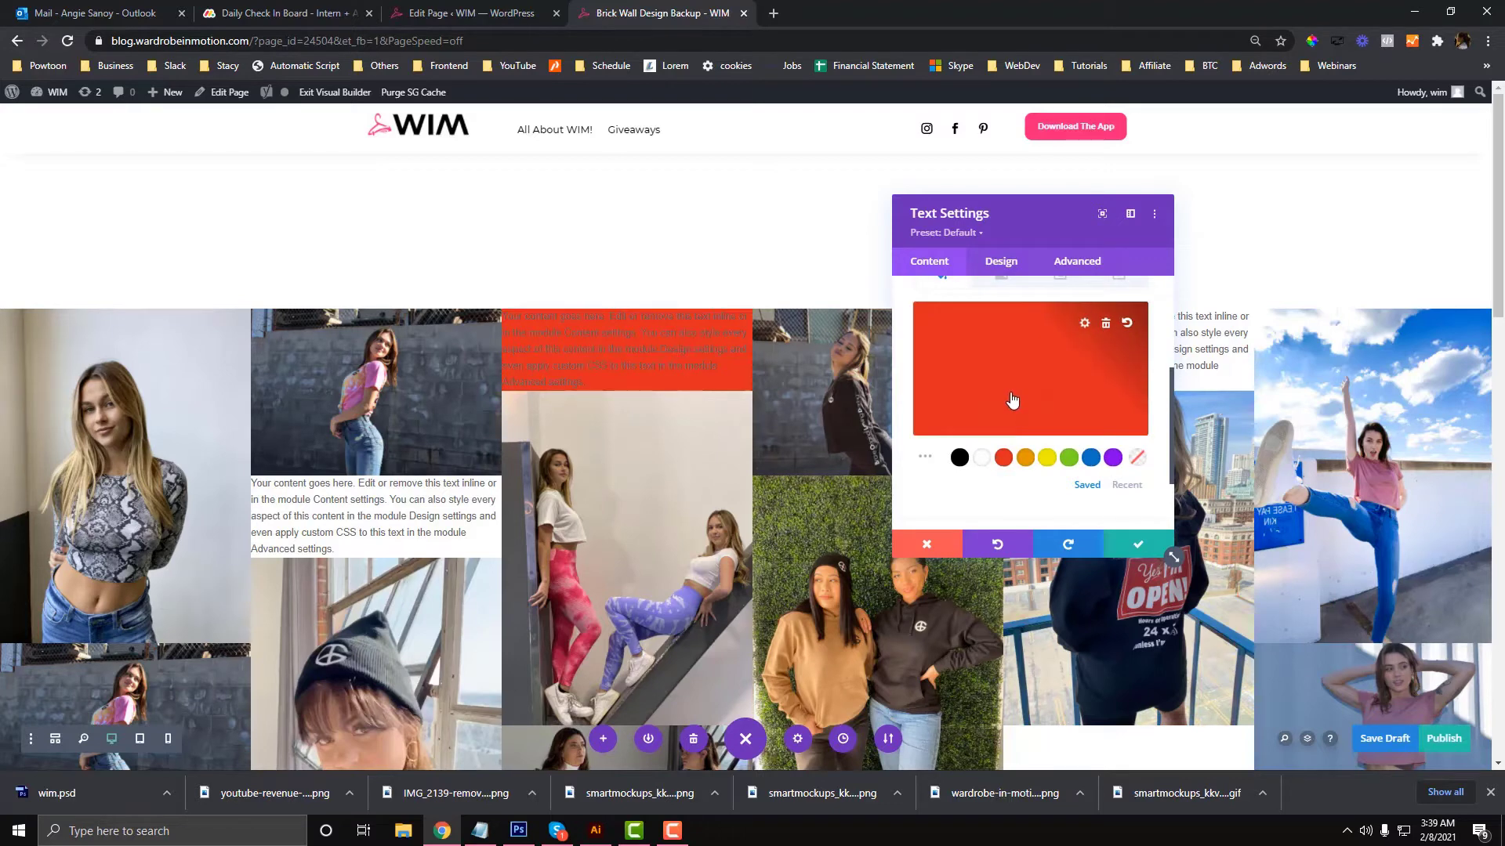
pyautogui.click(1122, 318)
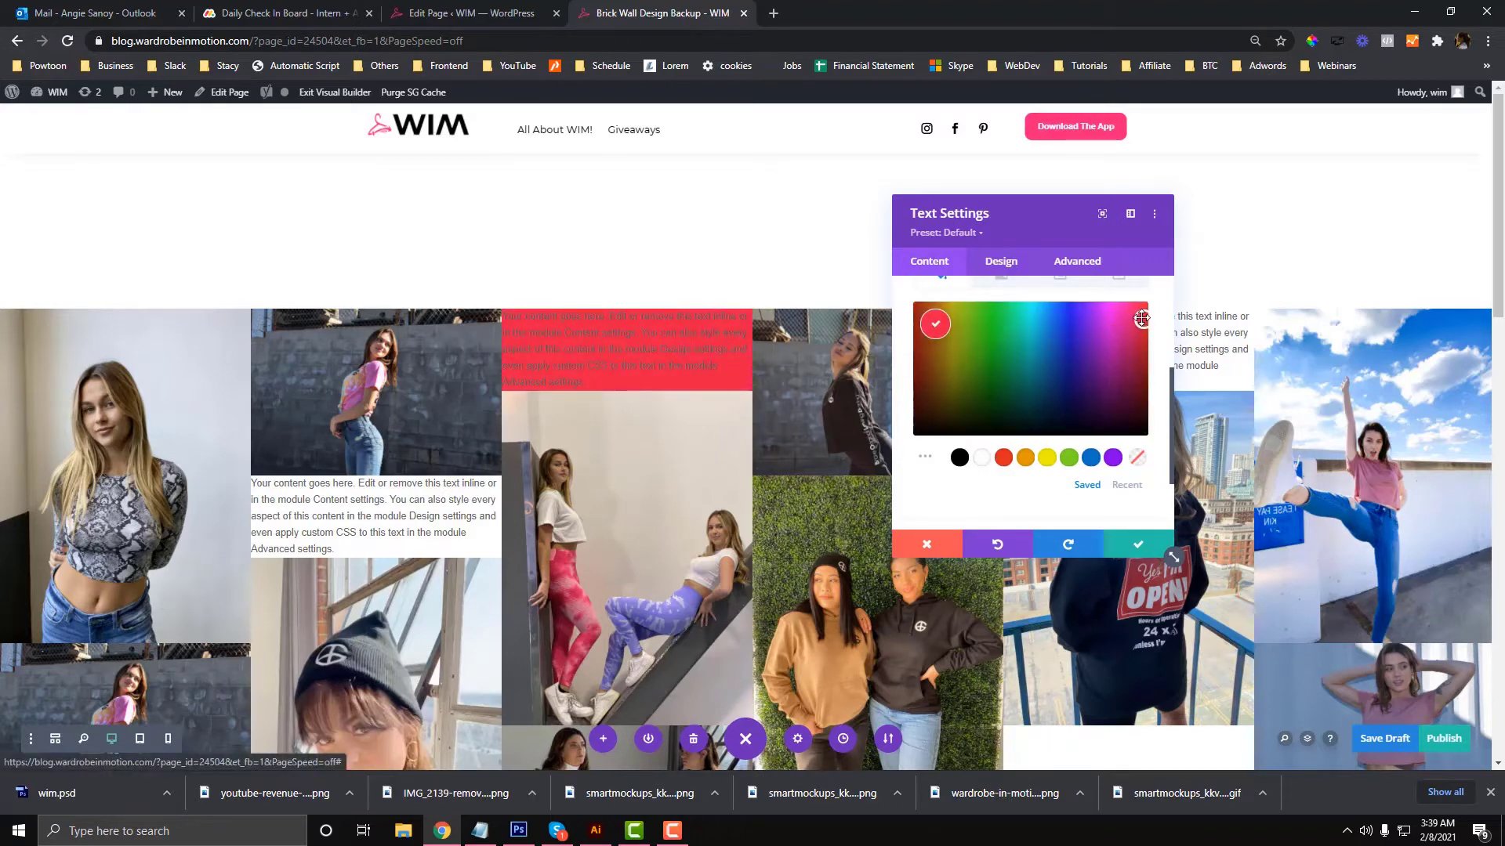
# Center the third column's body text and set its text color to Light
pyautogui.click(1001, 261)
pyautogui.click(991, 333)
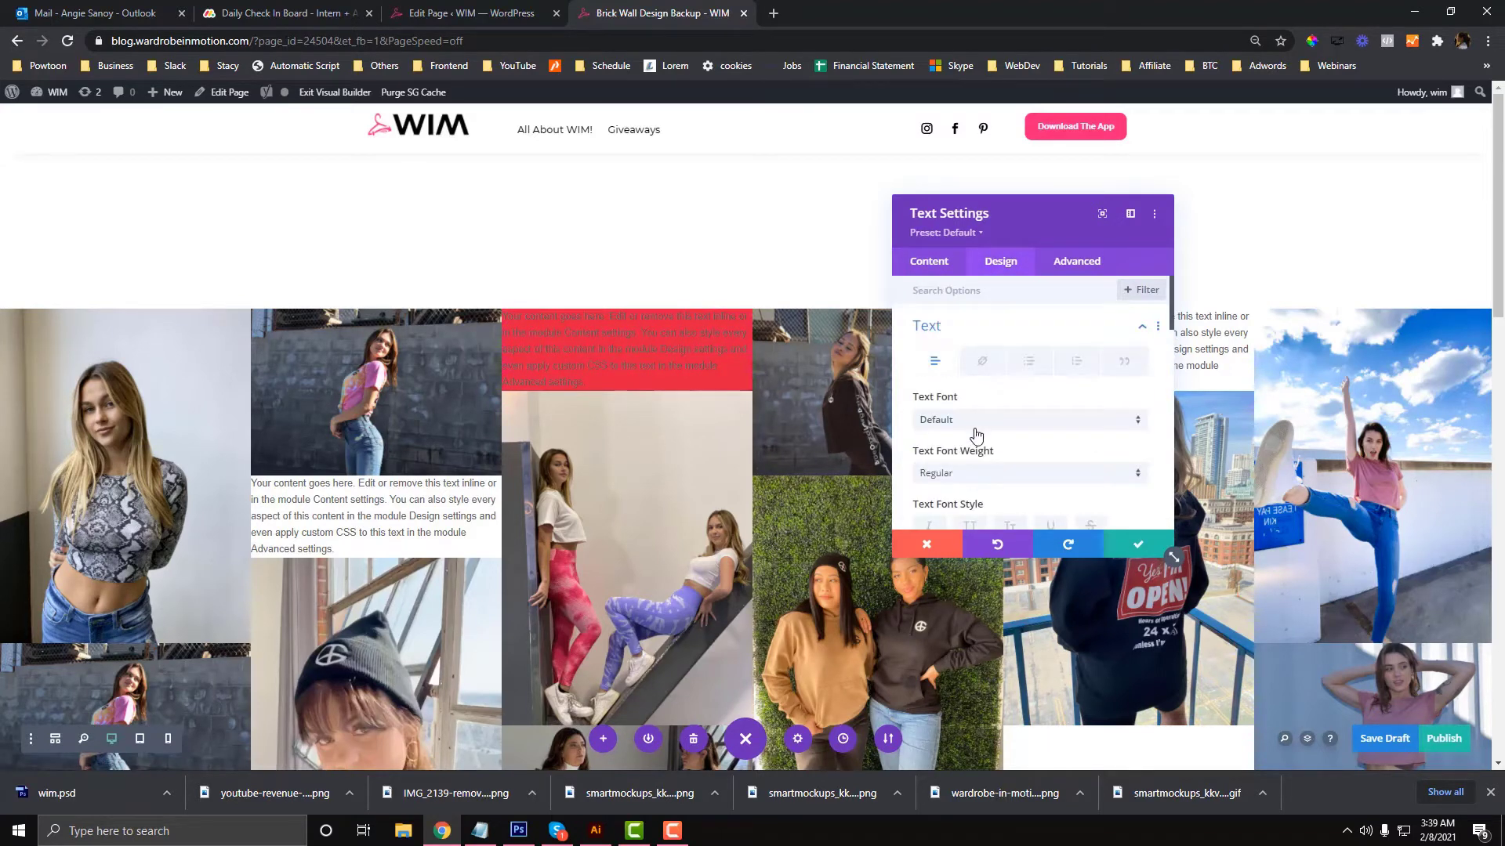
pyautogui.scroll(-5, 966, 447)
pyautogui.scroll(-1, 954, 454)
pyautogui.click(951, 481)
pyautogui.click(944, 510)
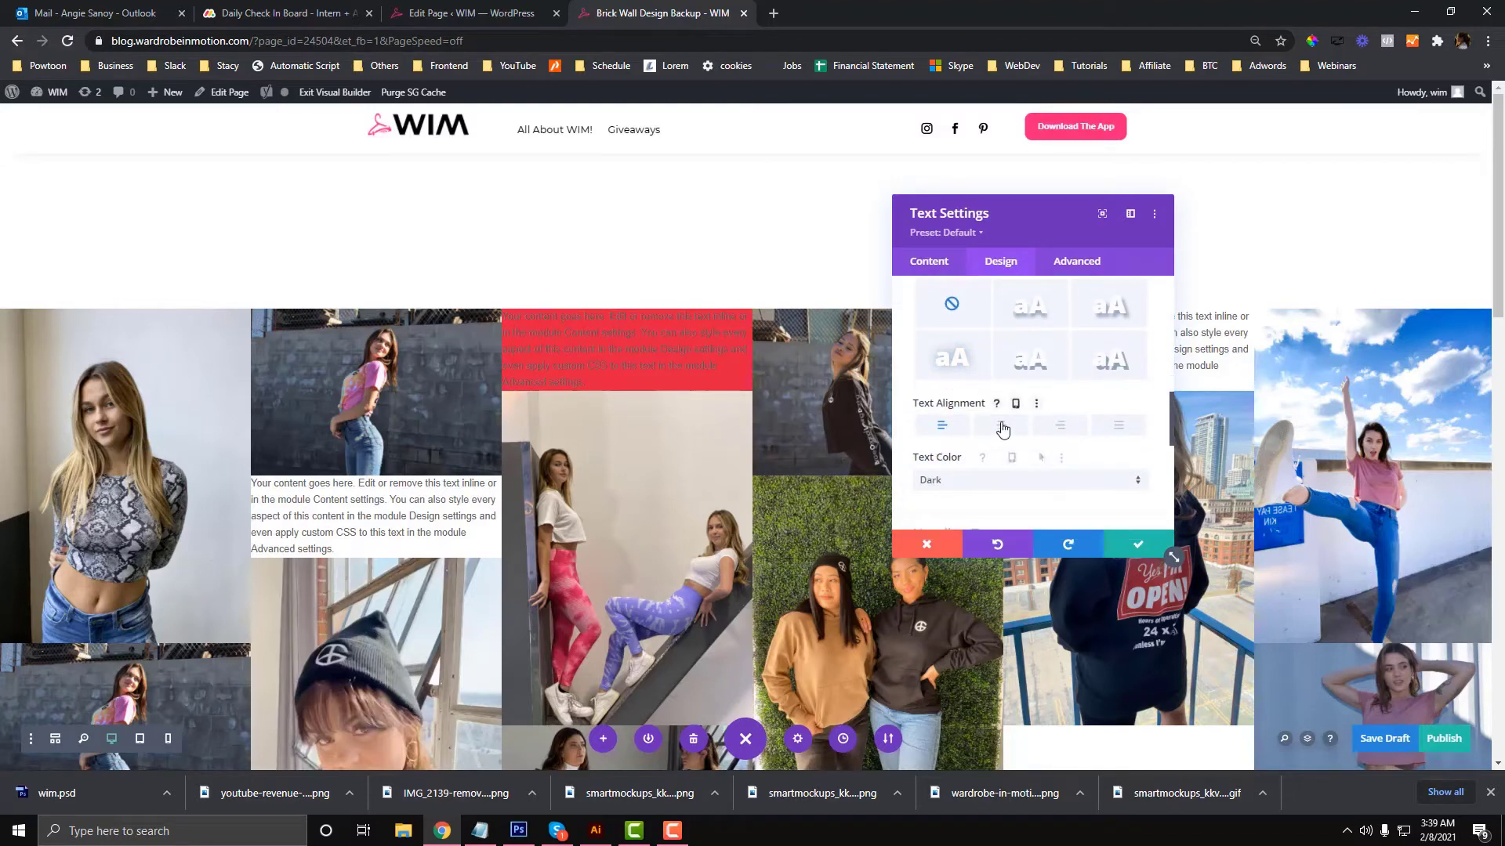
pyautogui.click(951, 479)
pyautogui.click(951, 495)
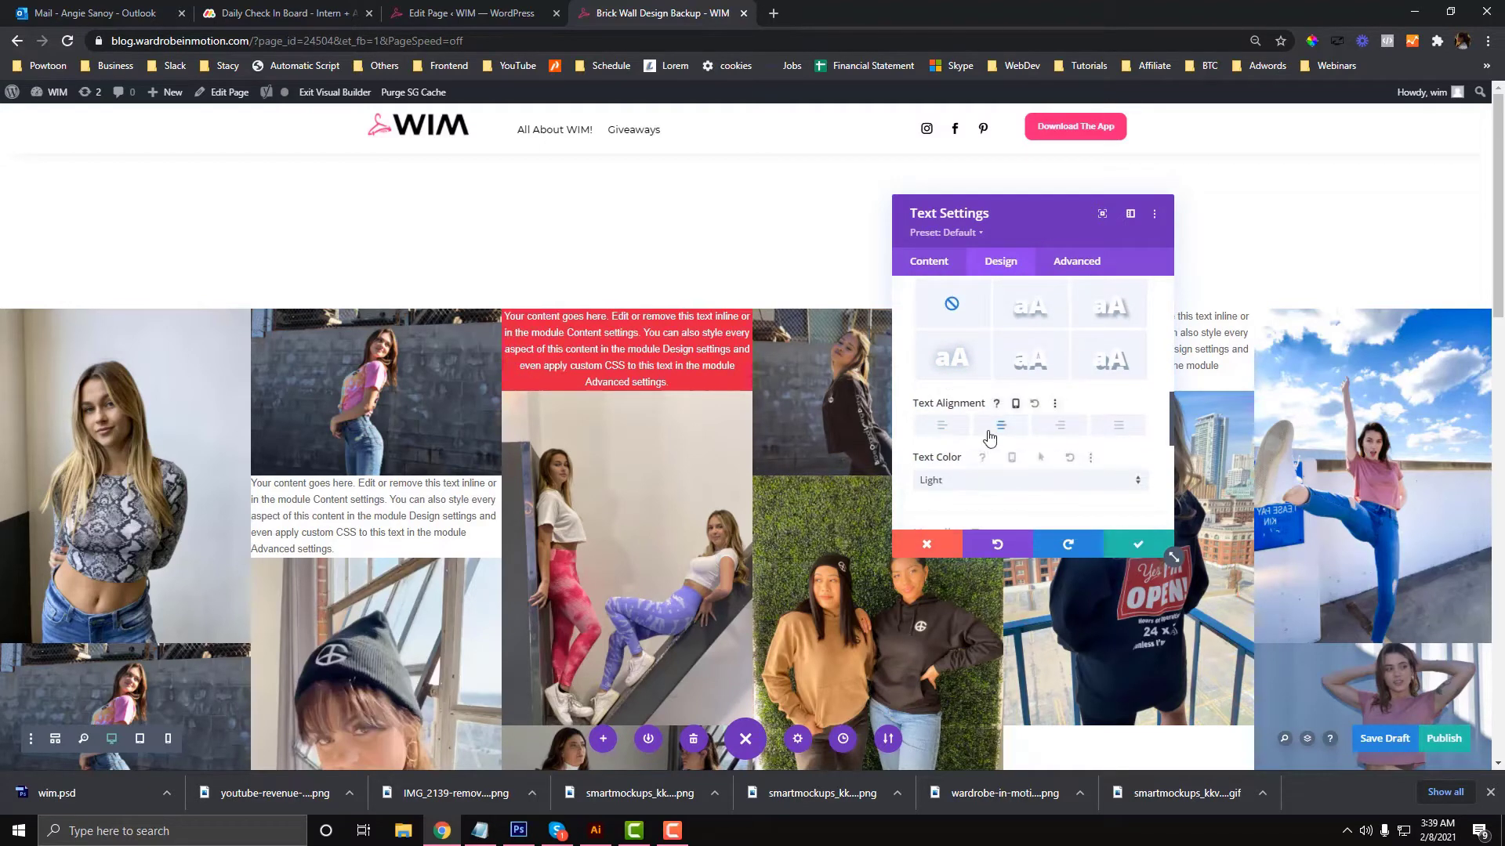
# Set the third column text's padding to 5% top and bottom and 7% left and right, and save
pyautogui.scroll(-3, 988, 436)
pyautogui.scroll(-2, 988, 436)
pyautogui.scroll(7, 989, 436)
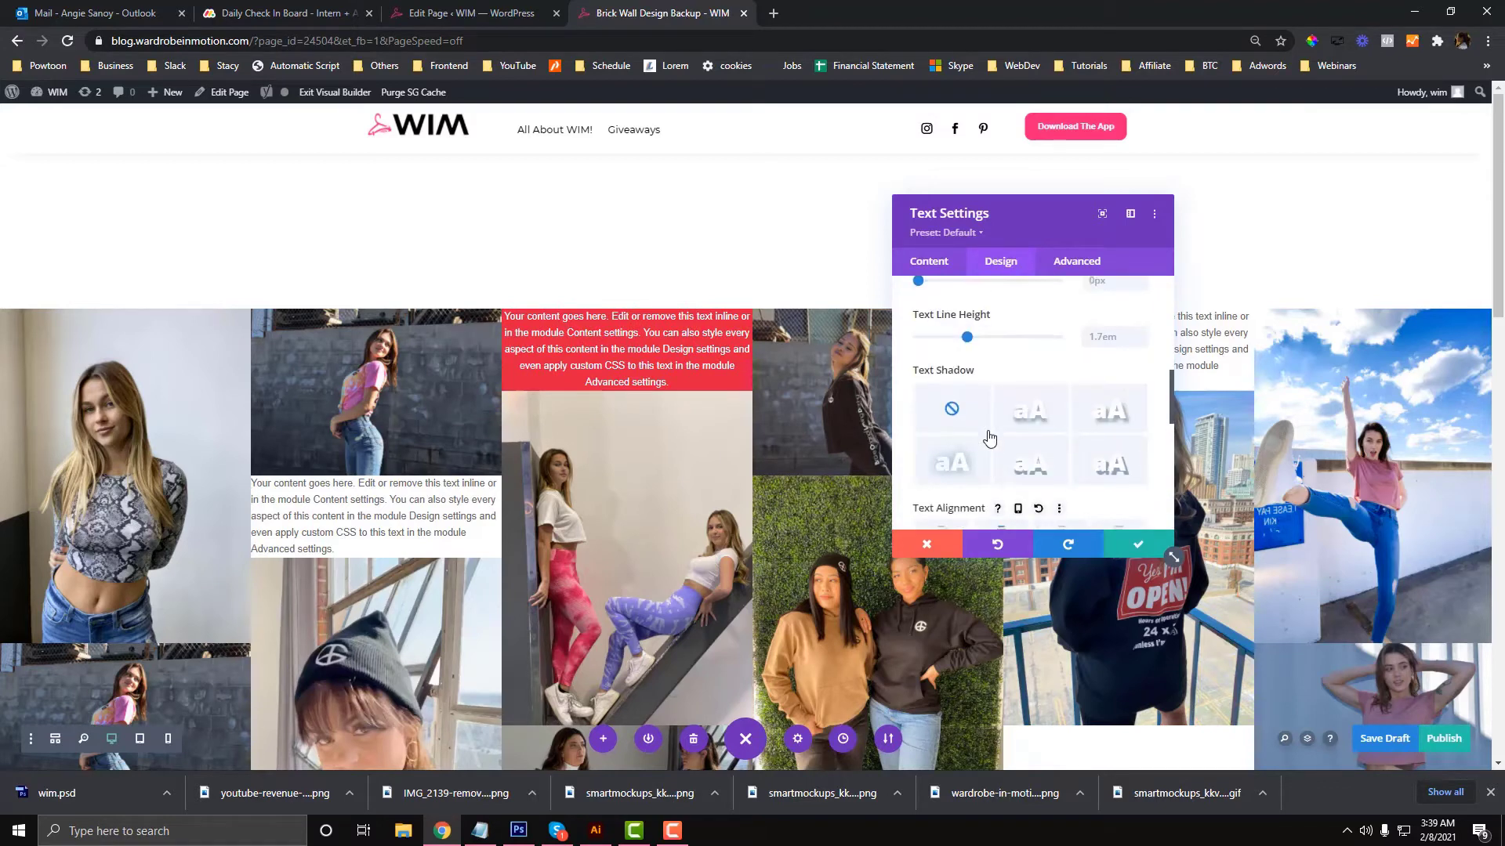
pyautogui.scroll(2, 989, 437)
pyautogui.scroll(-5, 989, 437)
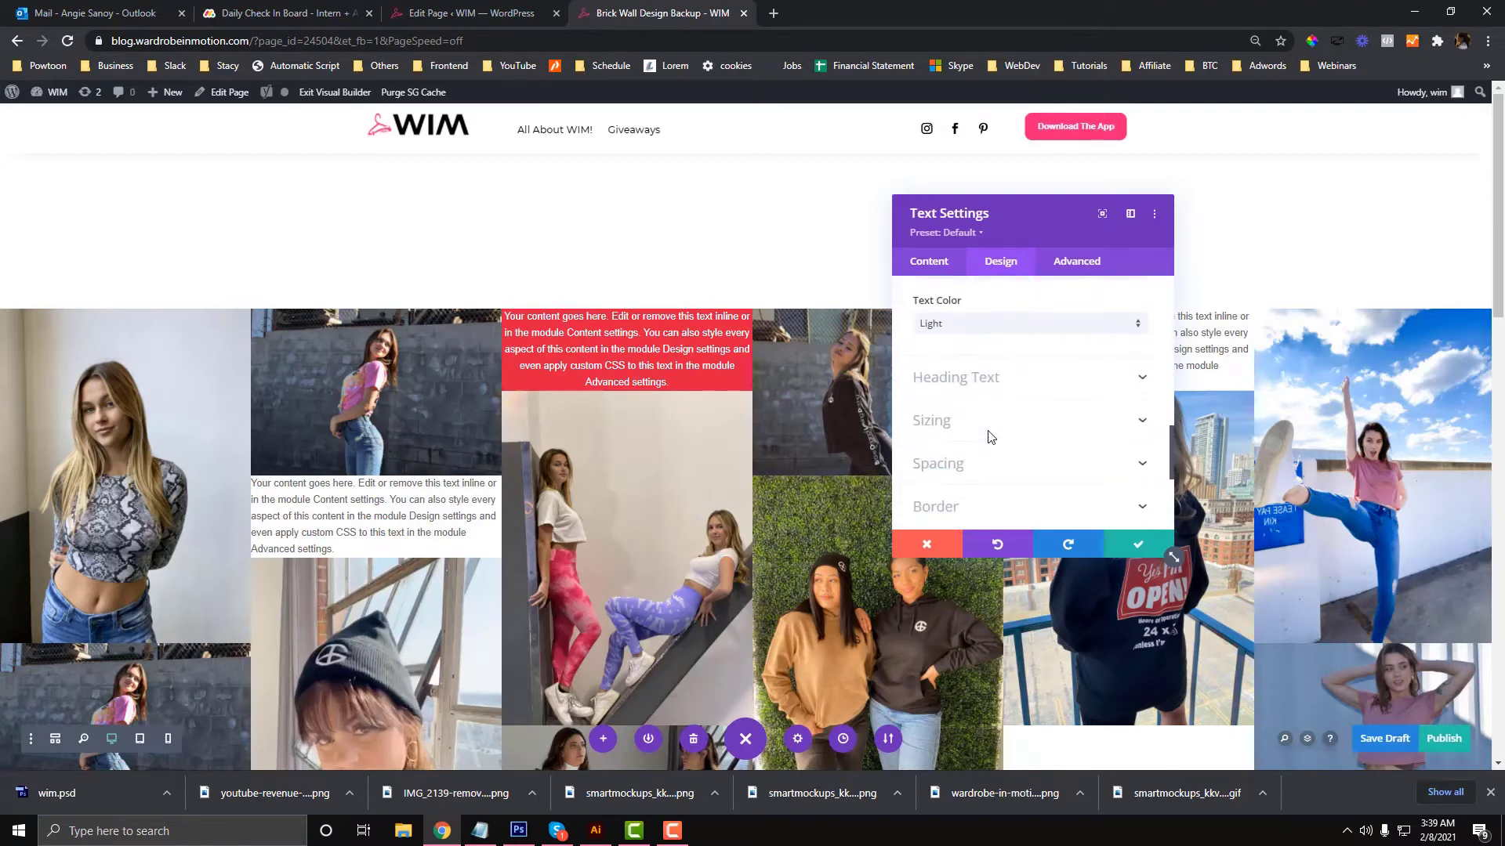
pyautogui.scroll(-2, 989, 452)
pyautogui.scroll(2, 974, 440)
pyautogui.click(936, 355)
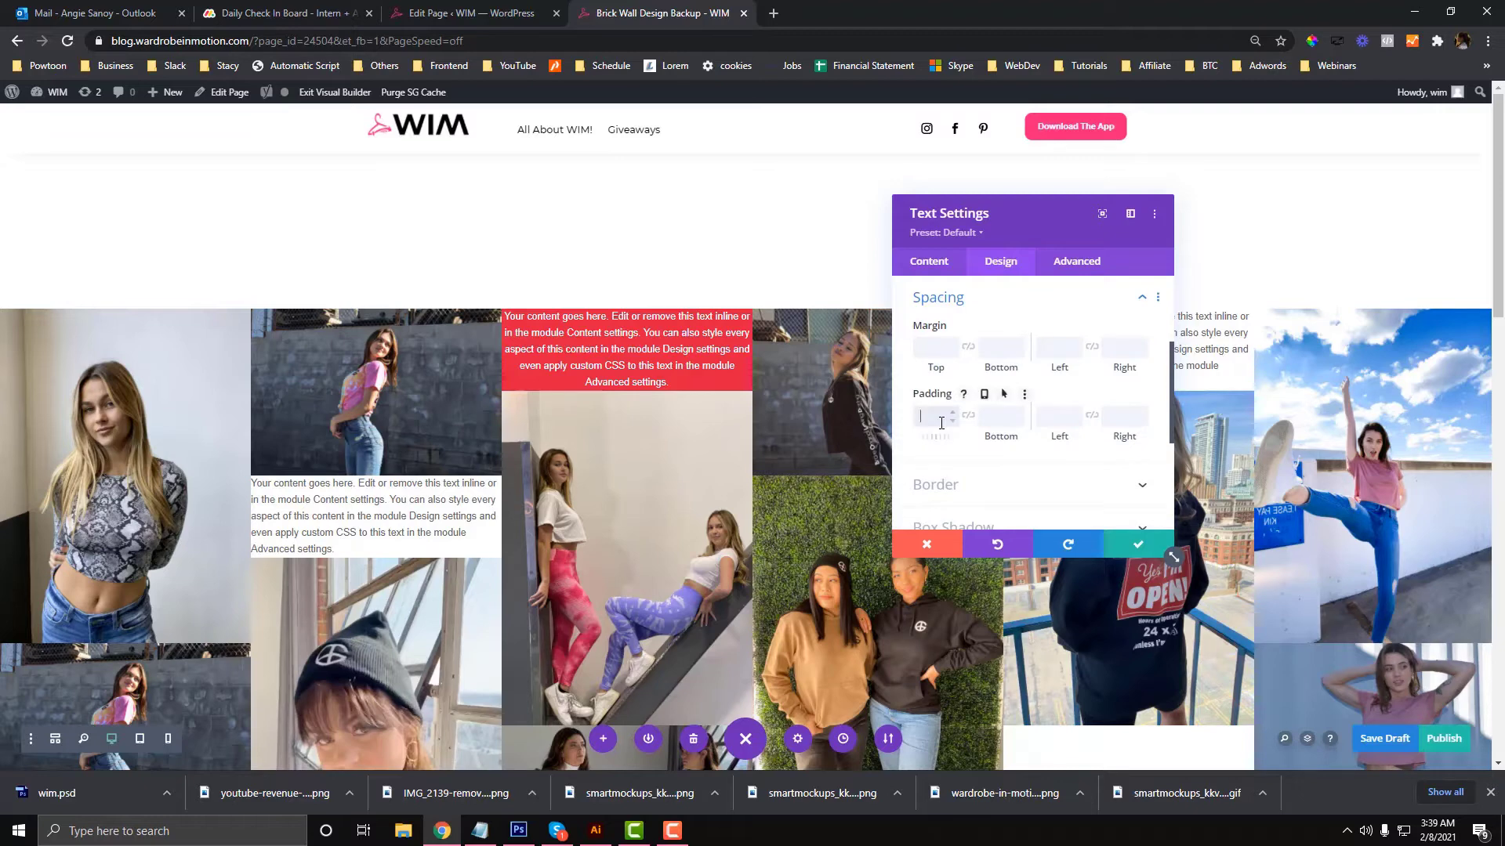
pyautogui.click(1051, 417)
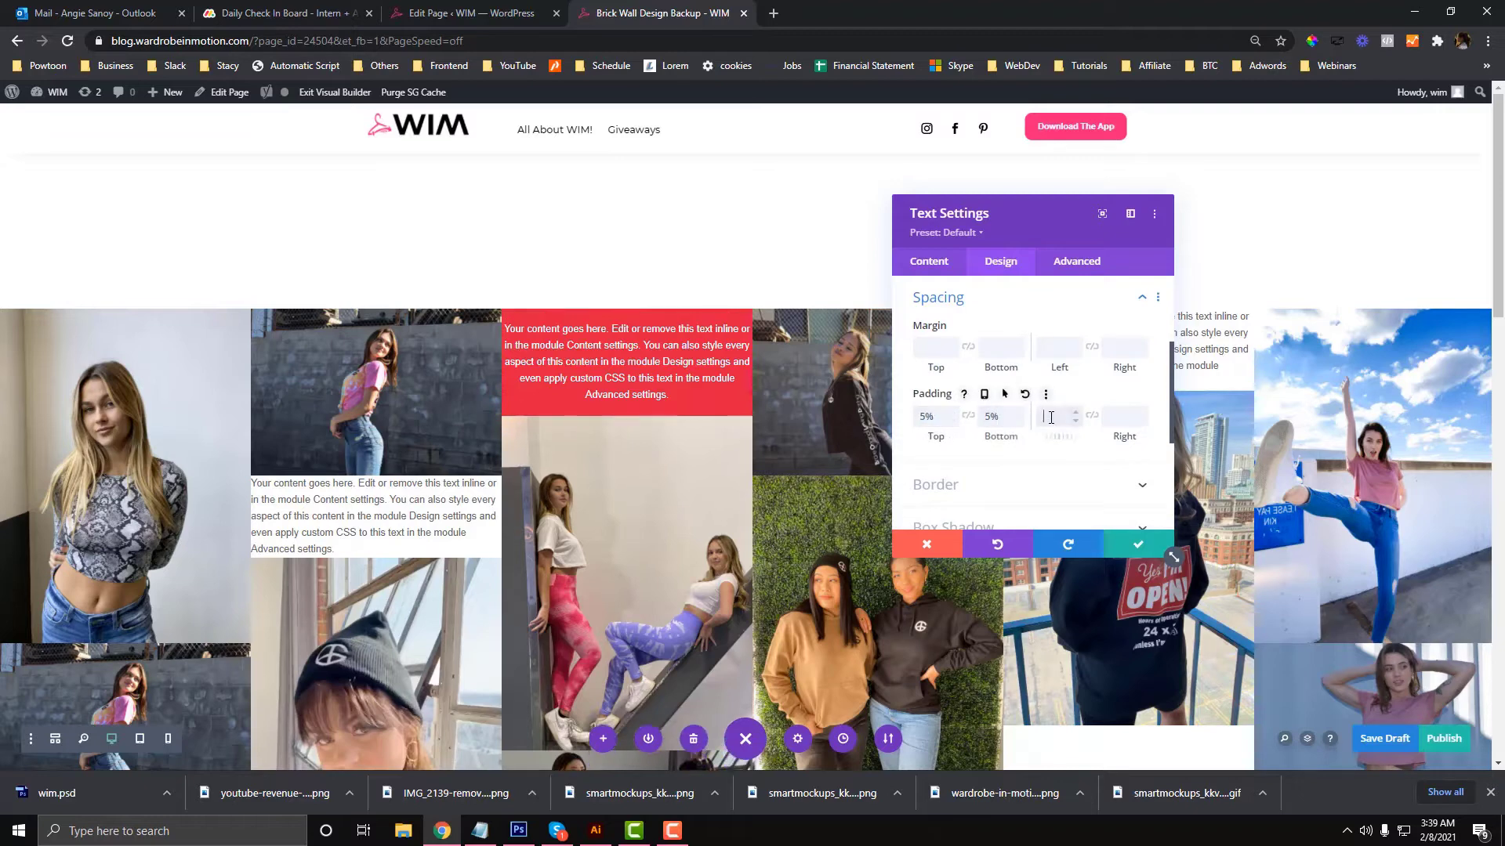
pyautogui.write('5%')
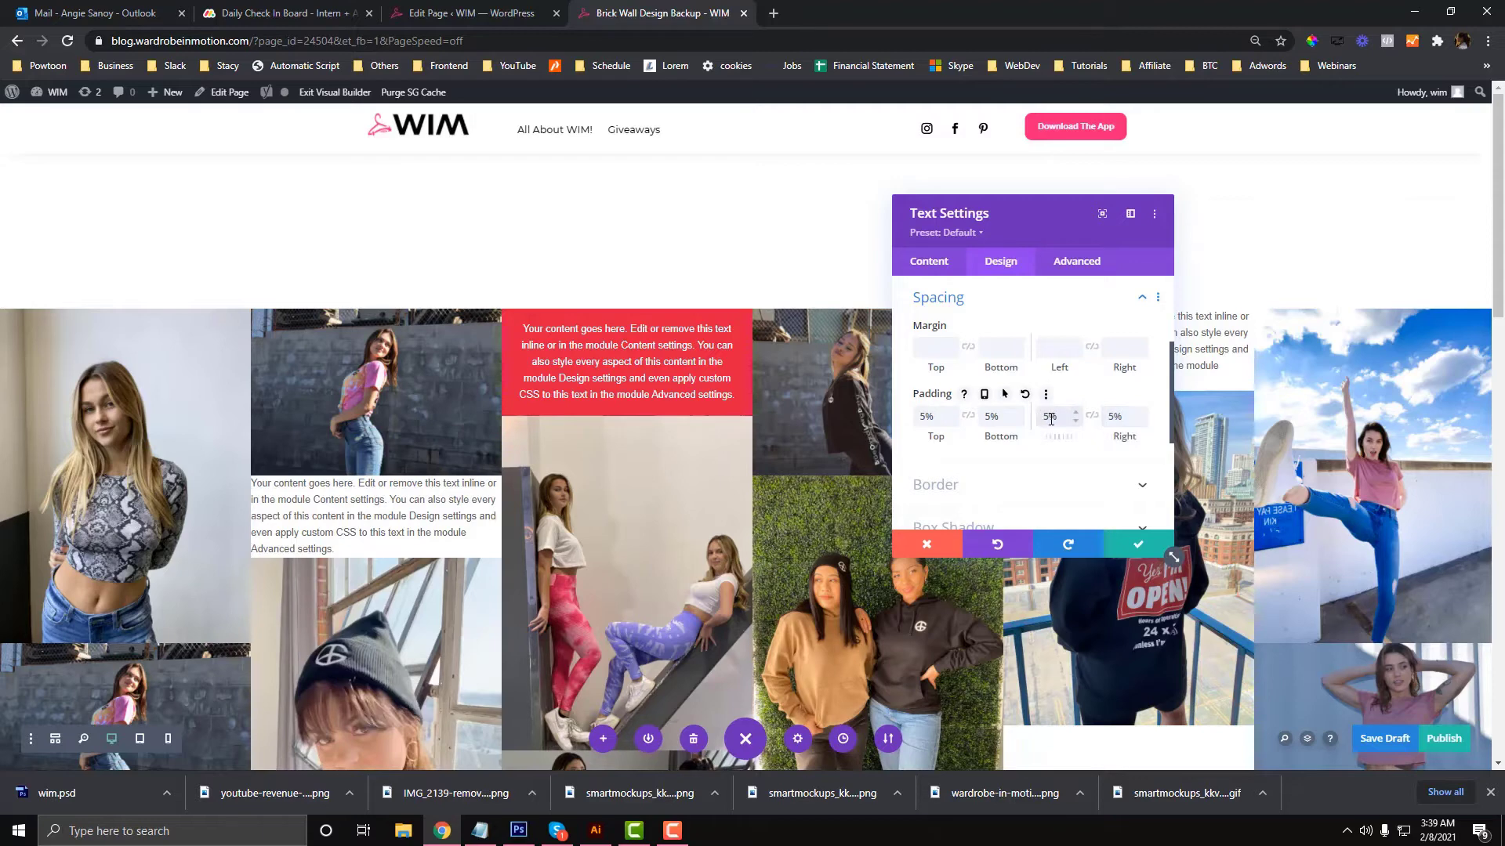
pyautogui.moveTo(1042, 419); pyautogui.dragTo(1094, 425)
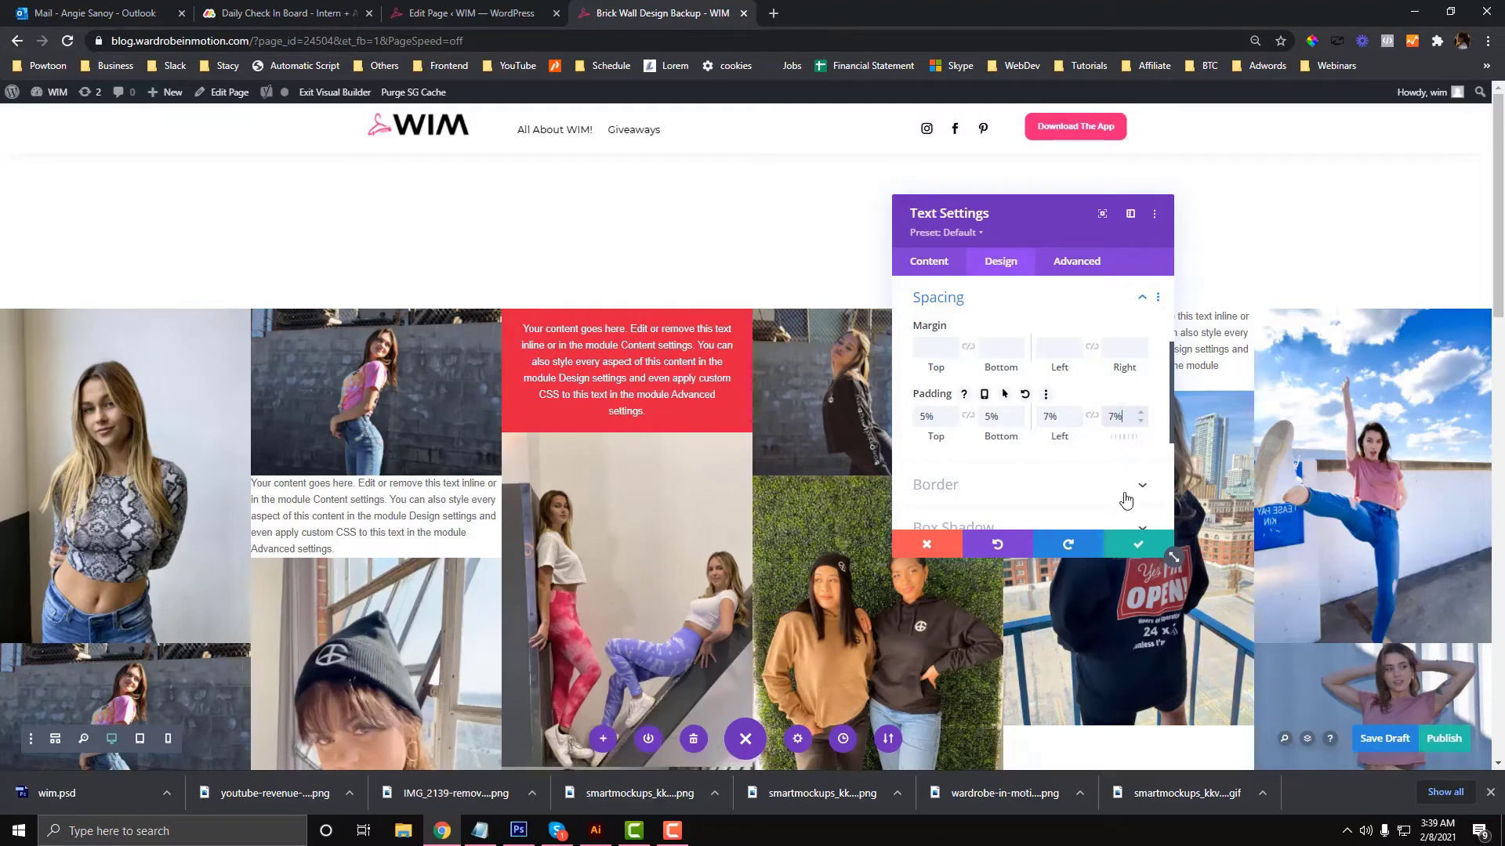
pyautogui.click(1131, 549)
# Copy "Lorem ipsum dolor sit amet, consectetuer adipiscing elit. Donec odio" from lorem2.com and replace the third column's body text with it
pyautogui.click(774, 16)
pyautogui.write('lorem2.com')
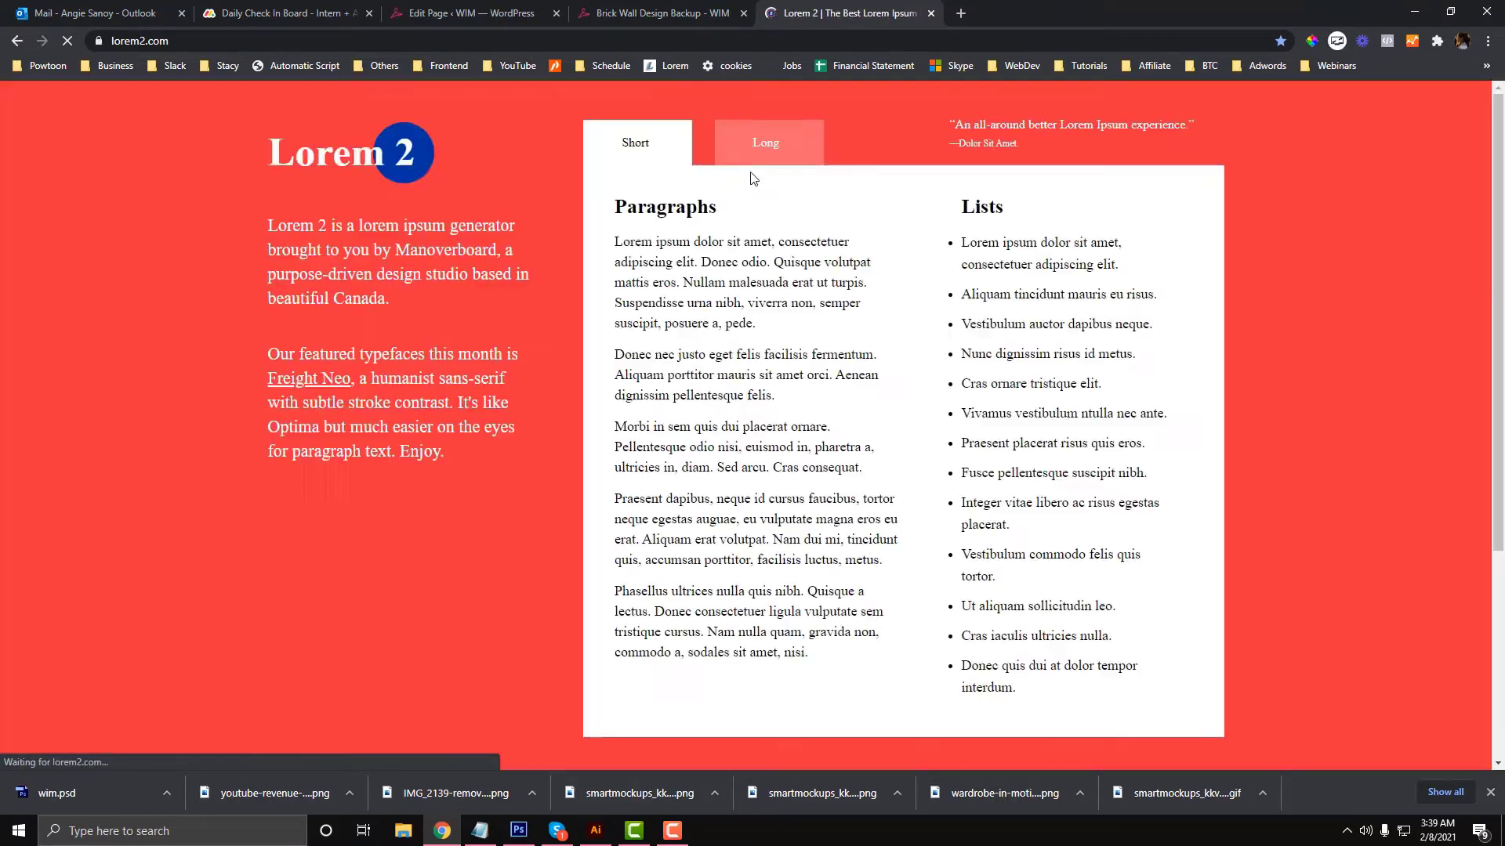
pyautogui.moveTo(616, 241); pyautogui.dragTo(770, 270)
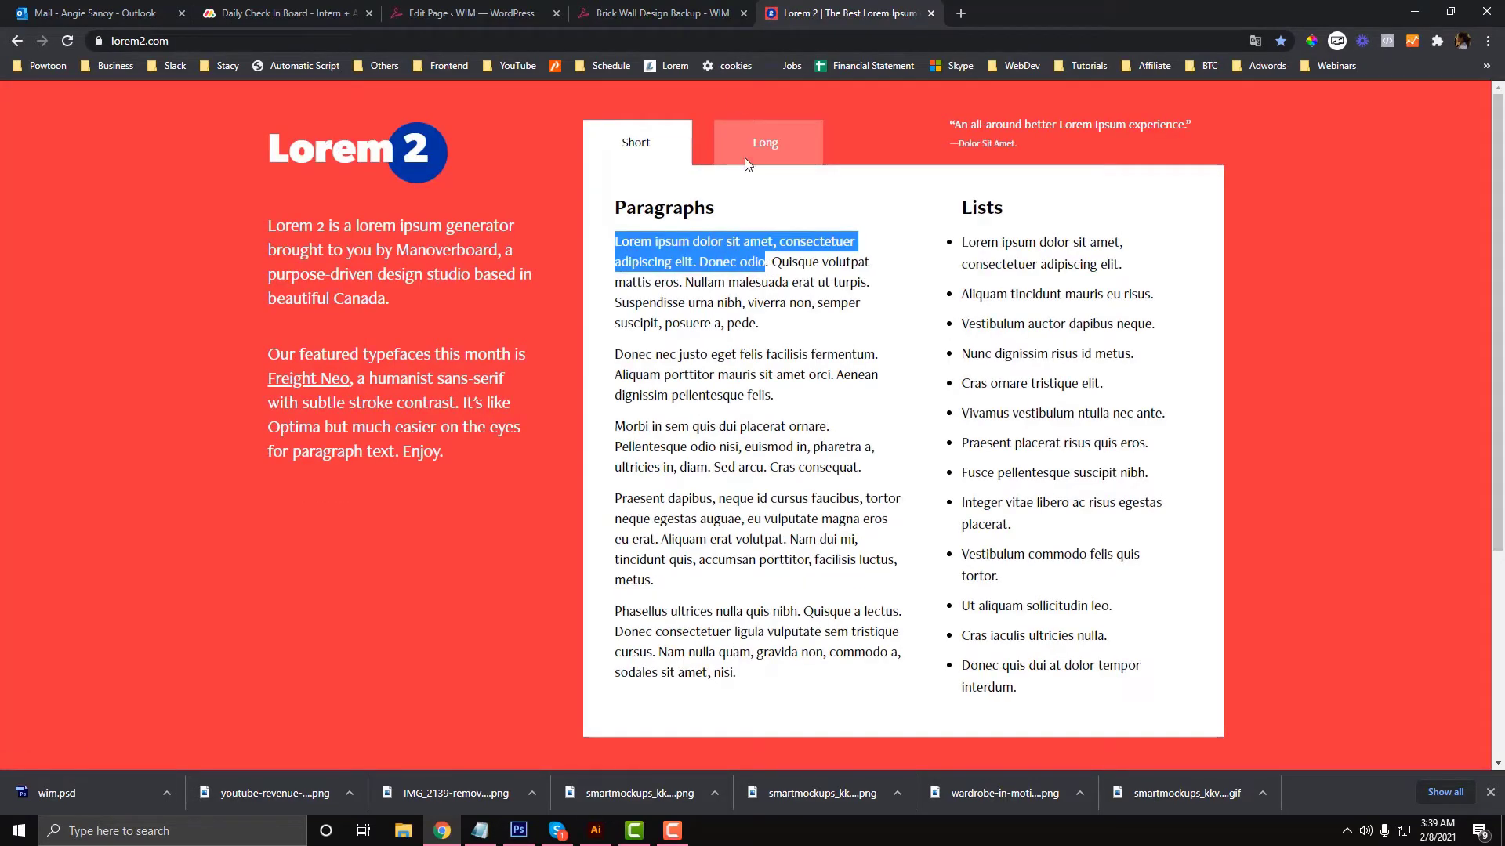
pyautogui.hotkey('ctrl', 'shift', 'Tab')
pyautogui.click(720, 350)
pyautogui.hotkey('ctrl', 'a')
pyautogui.write('Lorem ipsum dolor sit amet, consectetuer adipiscing elit. Donec odio')
# Replace the body text with the longer Lorem 2 passage running from "Lorem ipsum dolor sit amet" through "Suspendisse urna nibh"
pyautogui.click(823, 11)
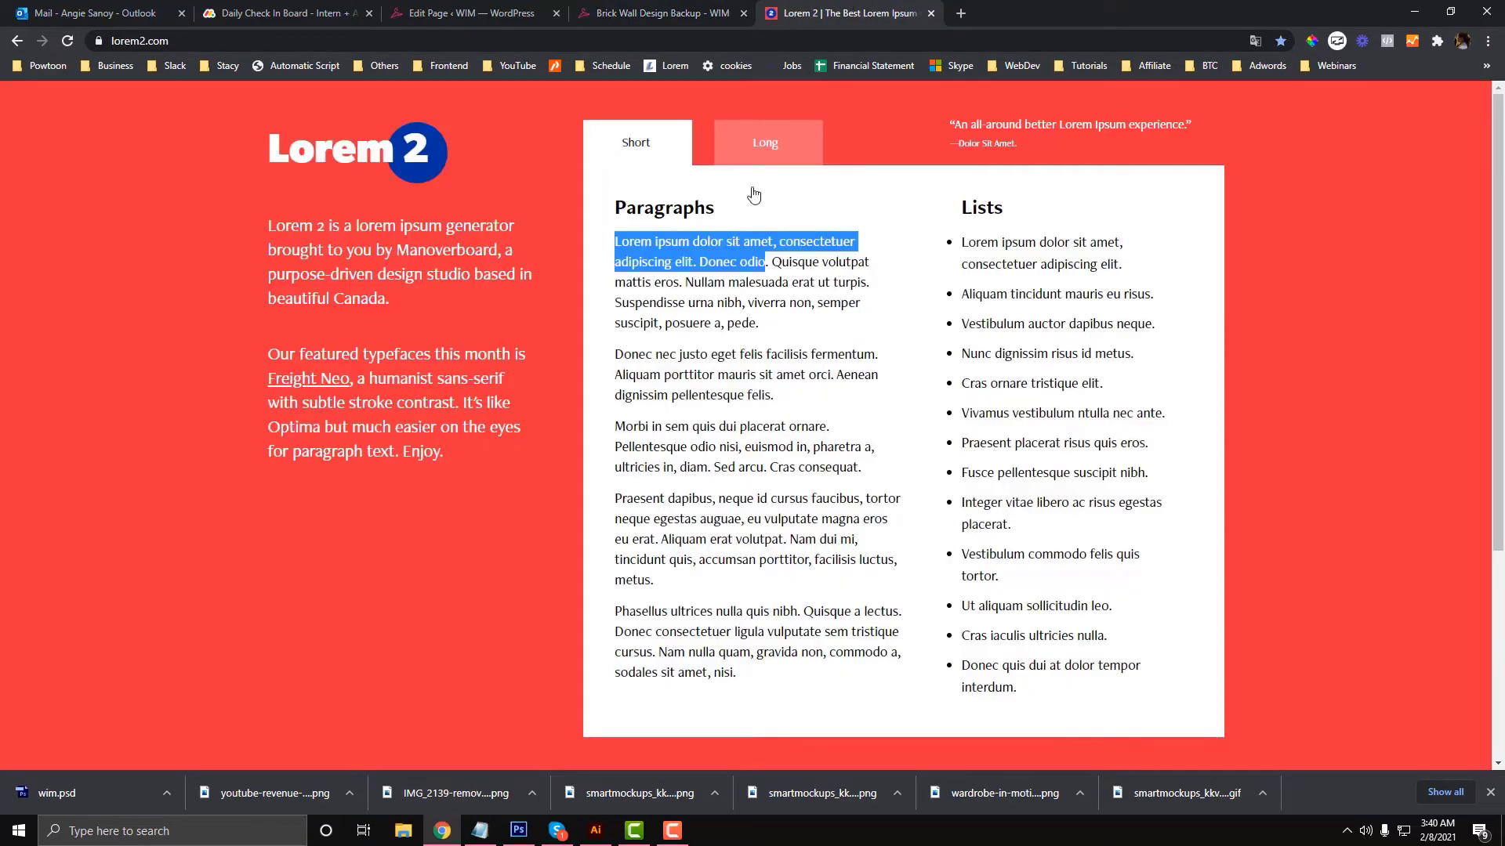
pyautogui.moveTo(758, 323); pyautogui.dragTo(860, 303)
pyautogui.click(702, 14)
pyautogui.click(969, 411)
pyautogui.hotkey('ctrl', 'a')
pyautogui.write('Lorem ipsum dolor sit amet, consectetuer adipiscing elit. Donec odio. Quisque volutpat mattis eros. Nullam malesuada erat ut turpis. Suspendisse urna nibh,')
# Copy "viverra non" from Lorem 2 and add it above the paragraph as the title line "Wiverra Bon"
pyautogui.click(838, 13)
pyautogui.moveTo(749, 302); pyautogui.dragTo(806, 304)
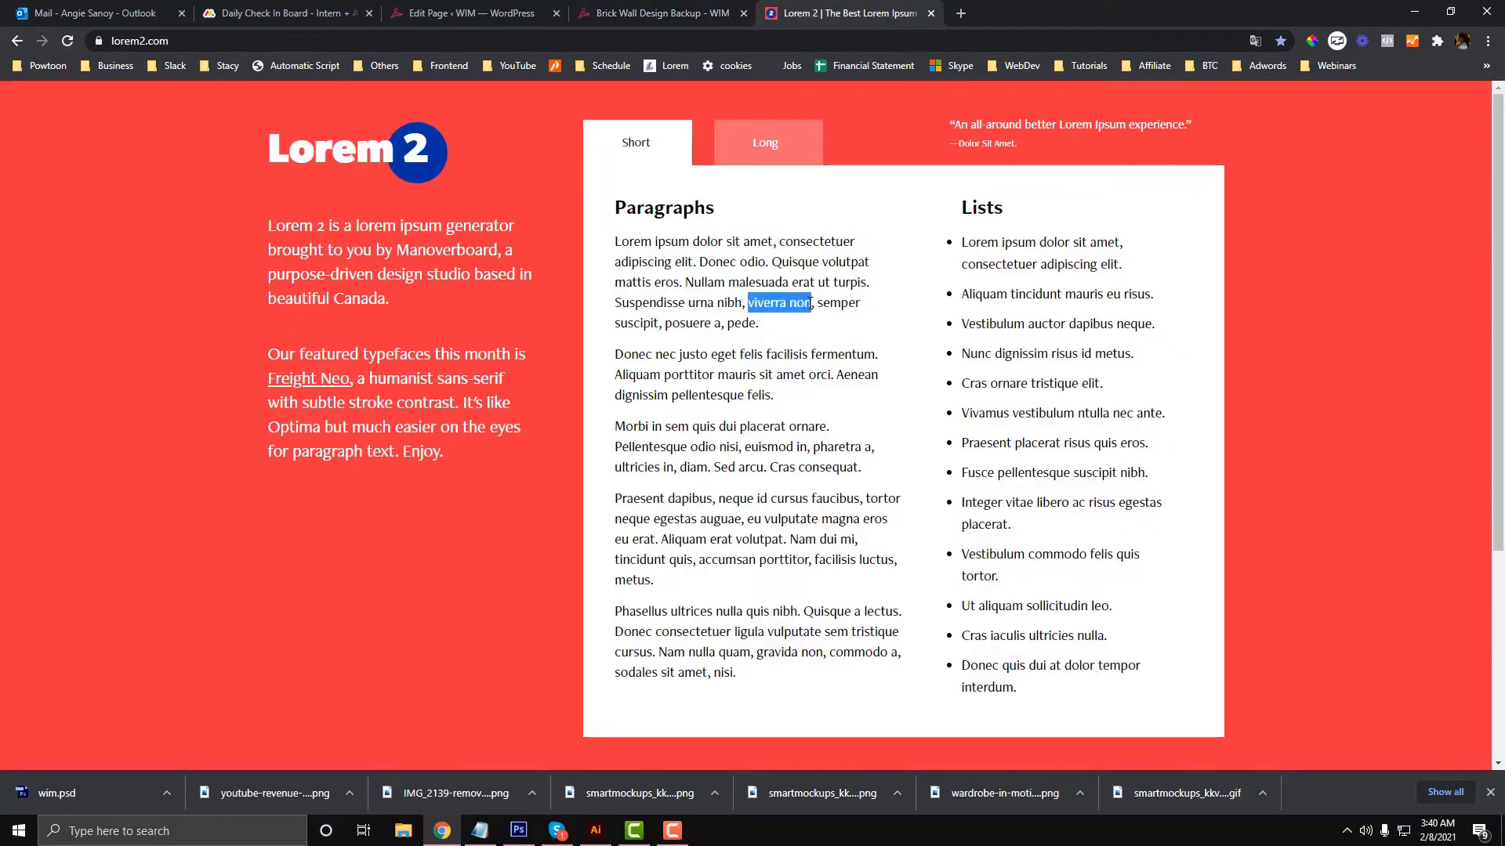
pyautogui.click(662, 13)
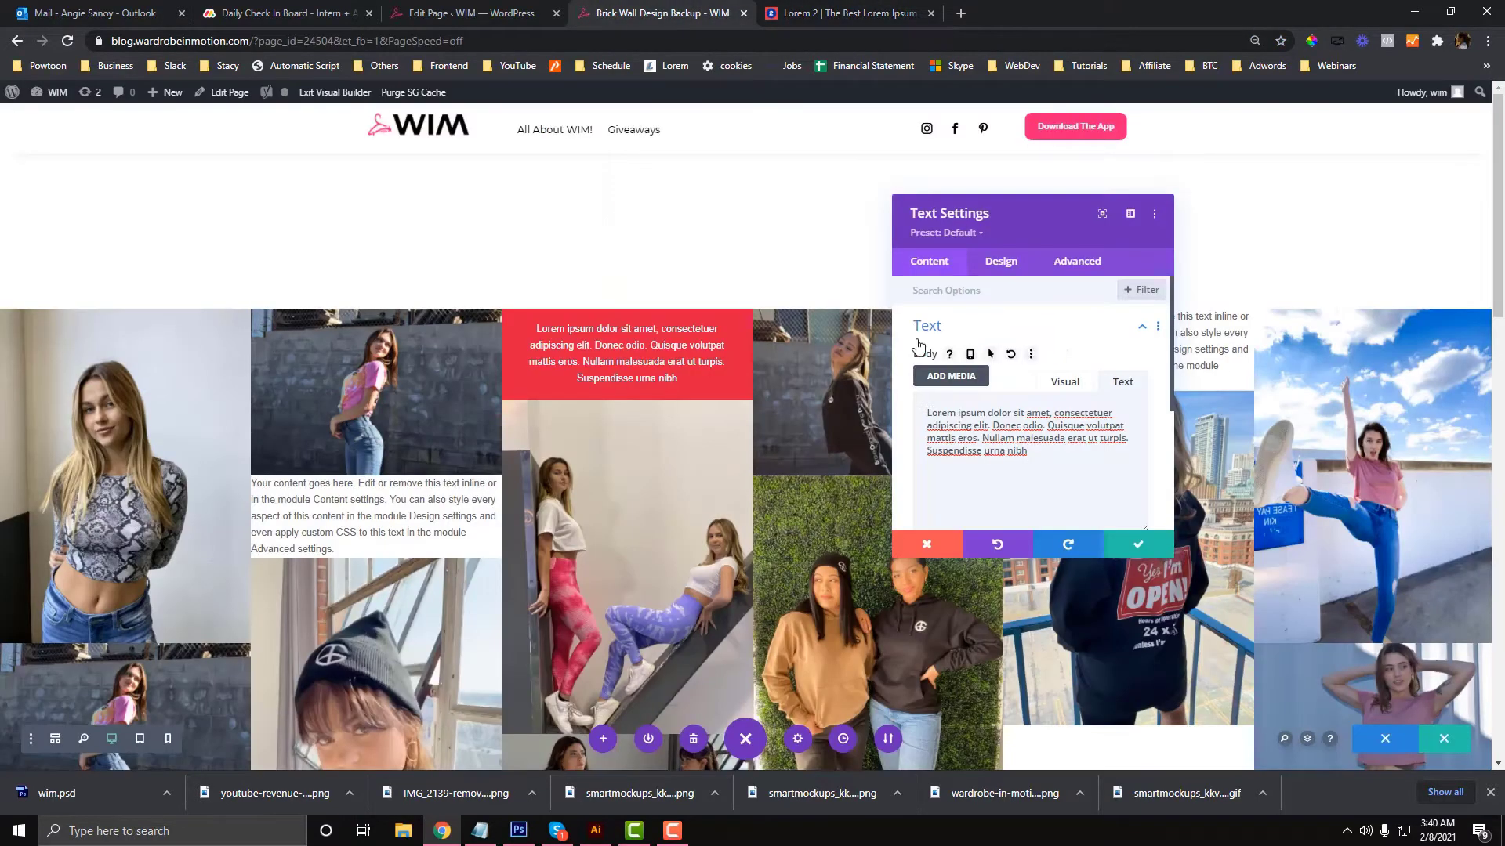
pyautogui.click(925, 407)
pyautogui.write('viverra non')
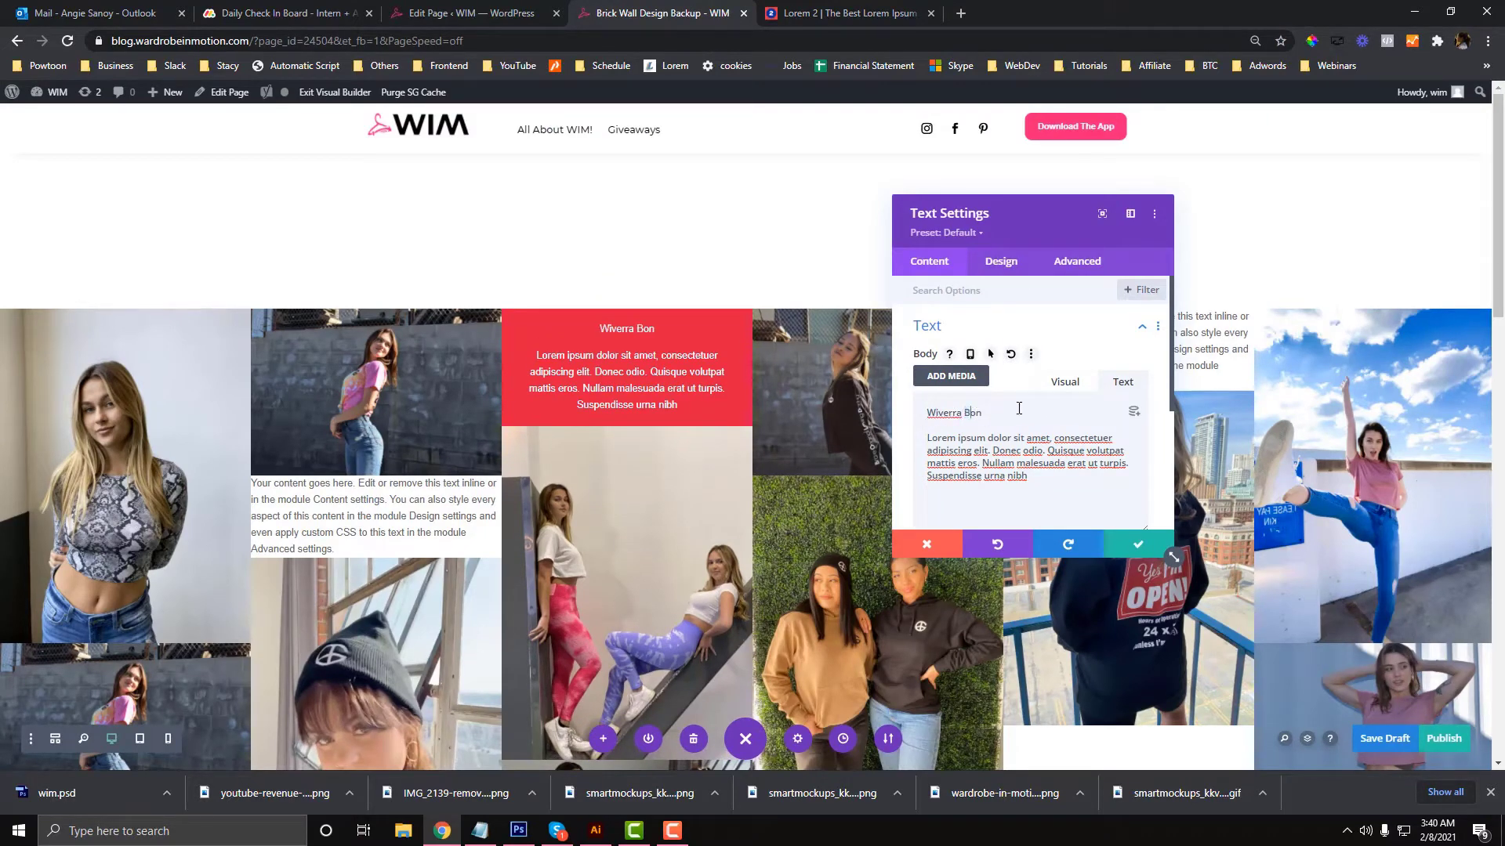
# Format the title line "Wiverra Bon" as Heading 4 in the visual editor
pyautogui.click(1063, 382)
pyautogui.tripleClick(948, 479)
pyautogui.click(953, 405)
pyautogui.click(974, 537)
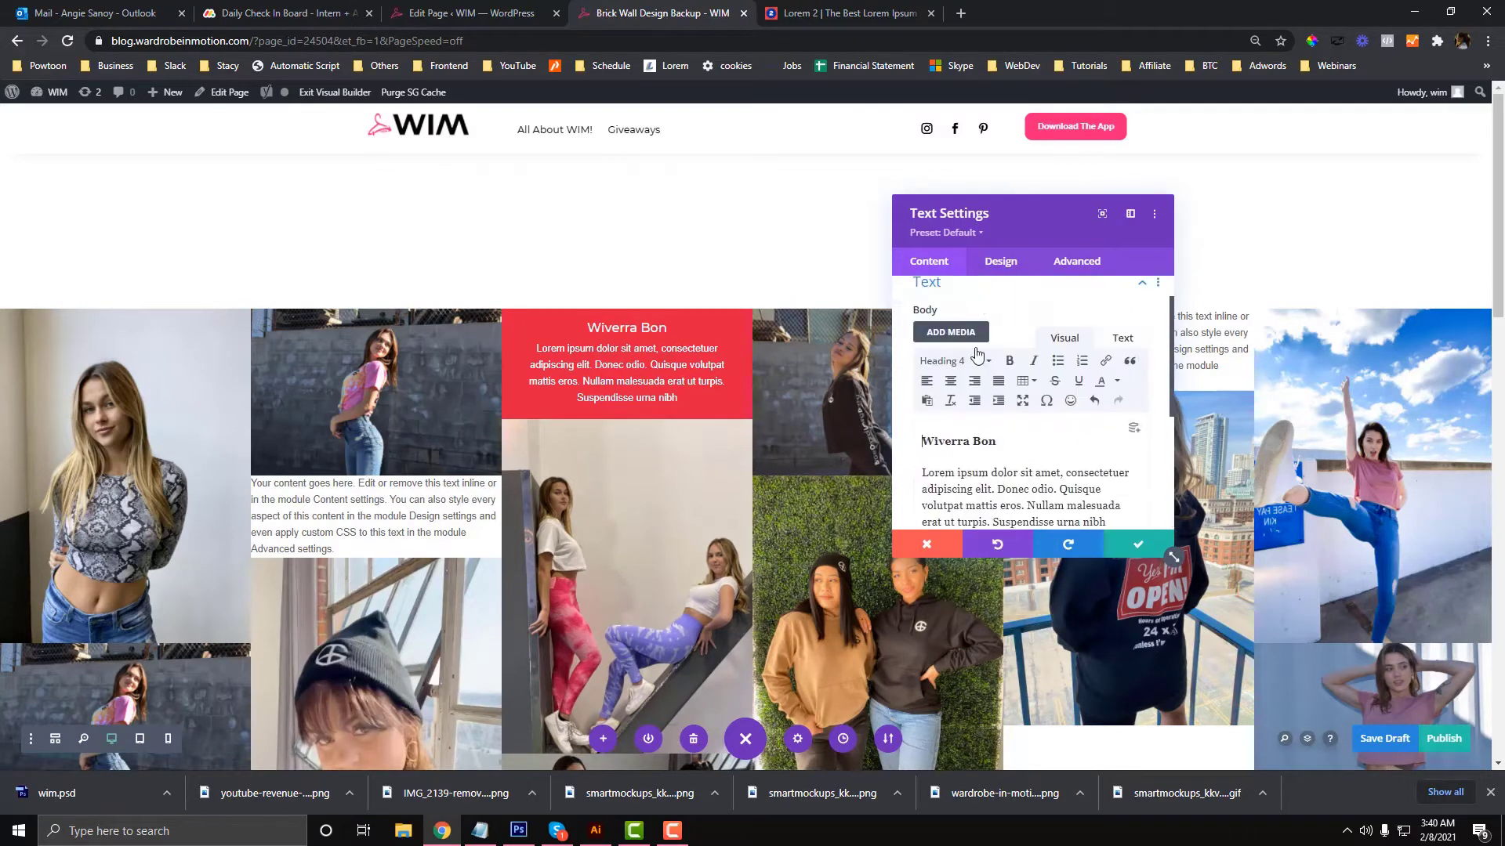
# Set the red text block's top padding to 10%, increase its bottom padding, and save
pyautogui.click(1001, 260)
pyautogui.click(980, 445)
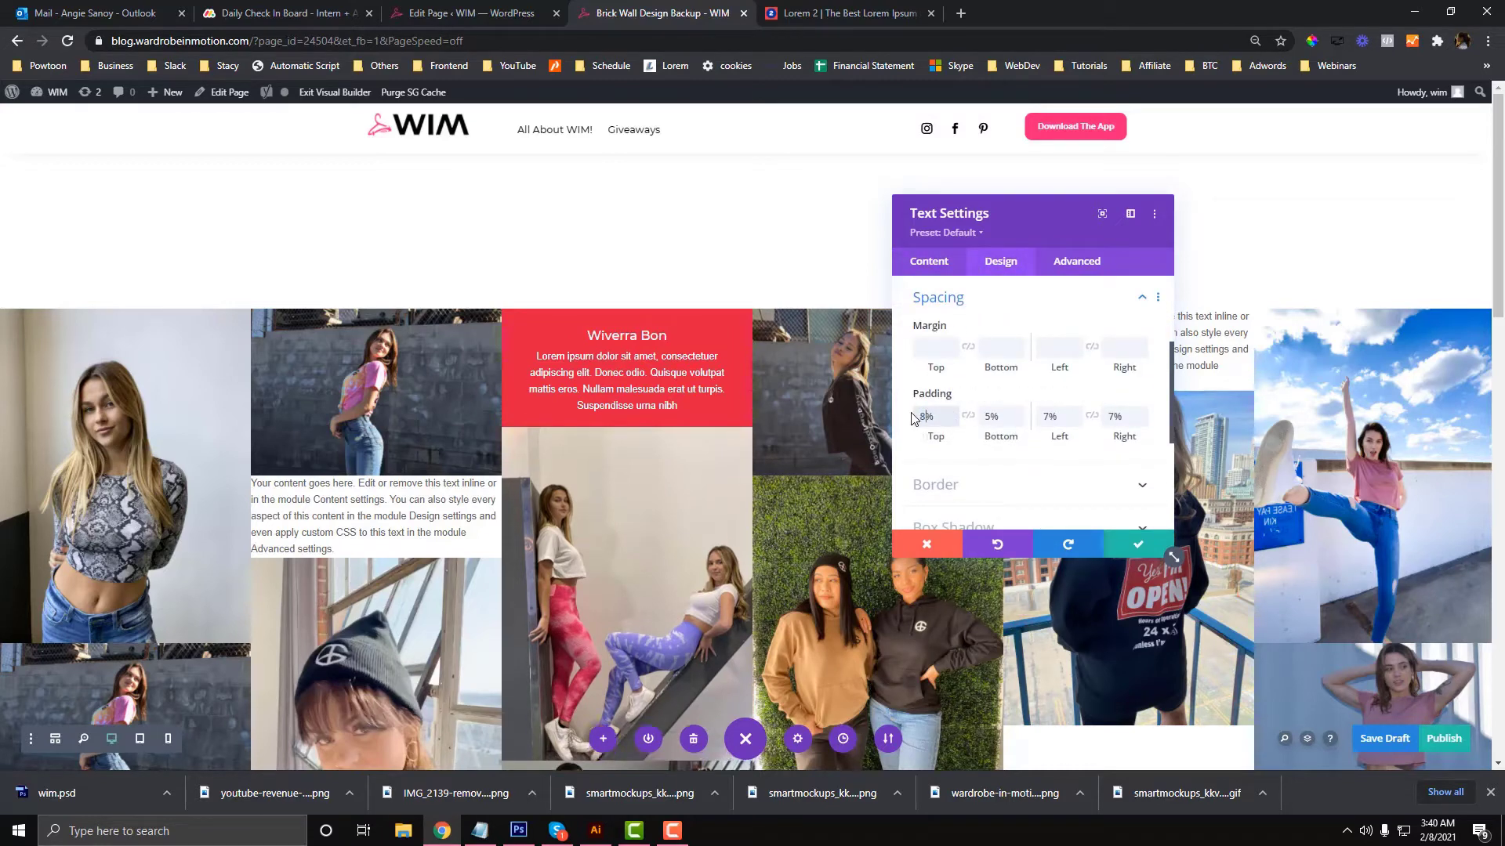
pyautogui.click(997, 415)
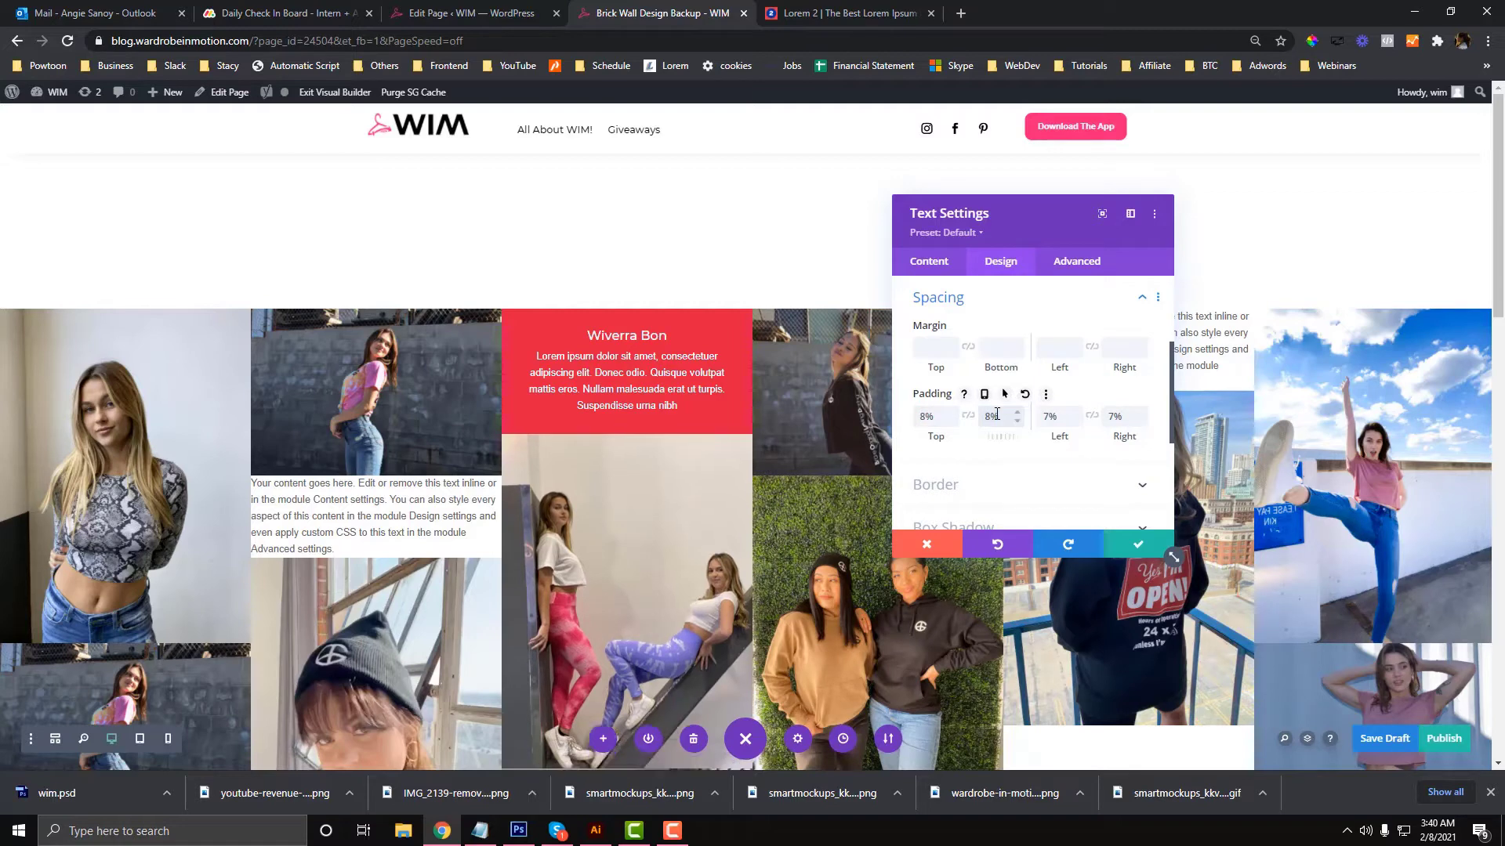
pyautogui.click(926, 418)
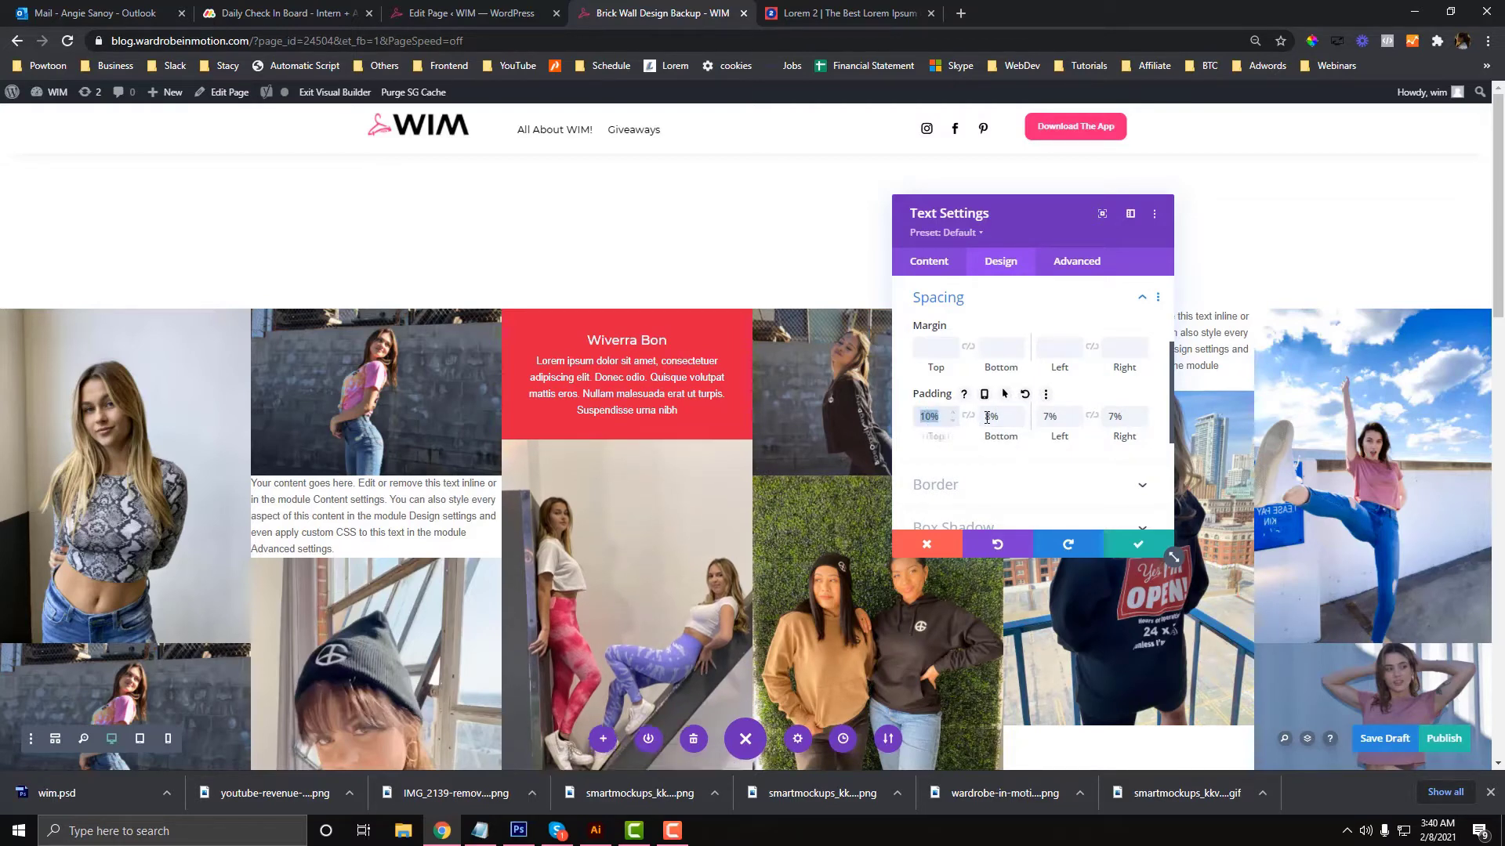
pyautogui.click(1135, 546)
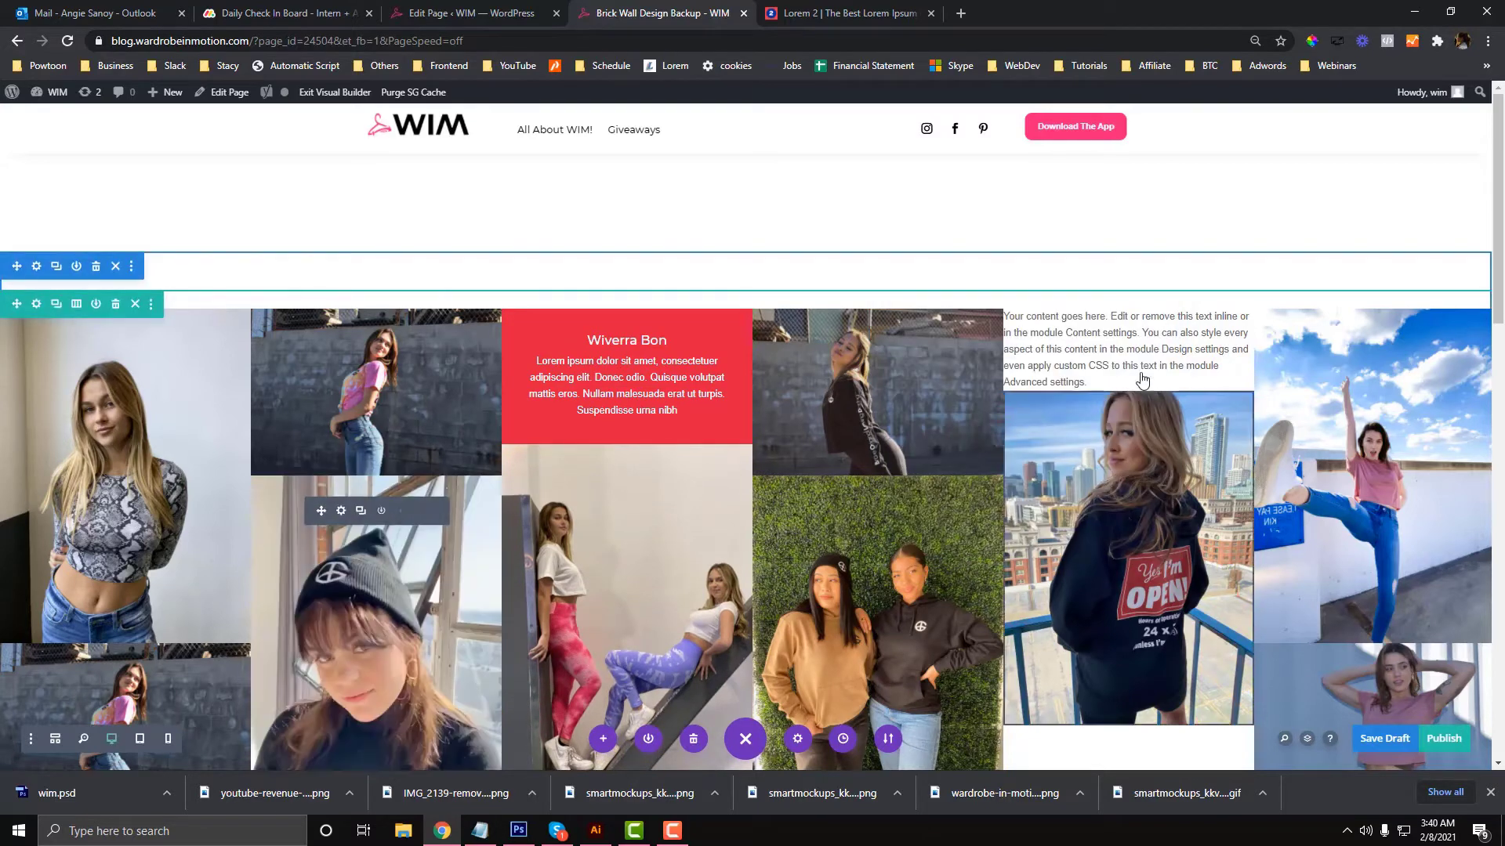
# Delete the fifth column's placeholder text and move a duplicate of the red text block under the first column's top photo
pyautogui.click(1152, 316)
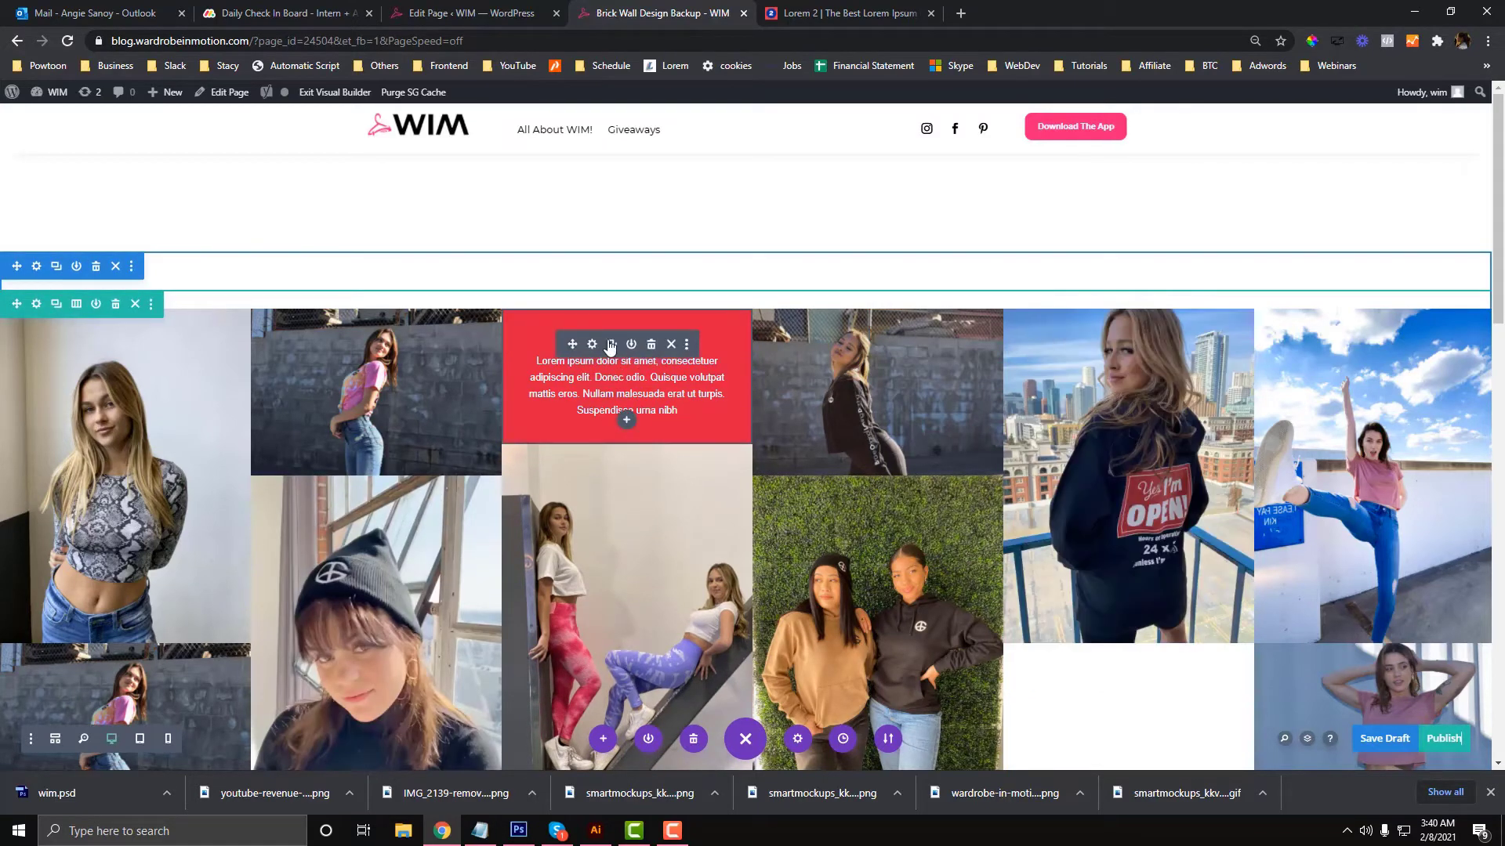
pyautogui.click(611, 344)
pyautogui.moveTo(594, 465)
pyautogui.mouseDown()
pyautogui.moveTo(361, 485)
pyautogui.moveTo(348, 472)
pyautogui.moveTo(349, 486)
pyautogui.mouseUp()
pyautogui.moveTo(350, 556); pyautogui.dragTo(126, 408)
pyautogui.scroll(-4, 360, 543)
pyautogui.scroll(4, 126, 407)
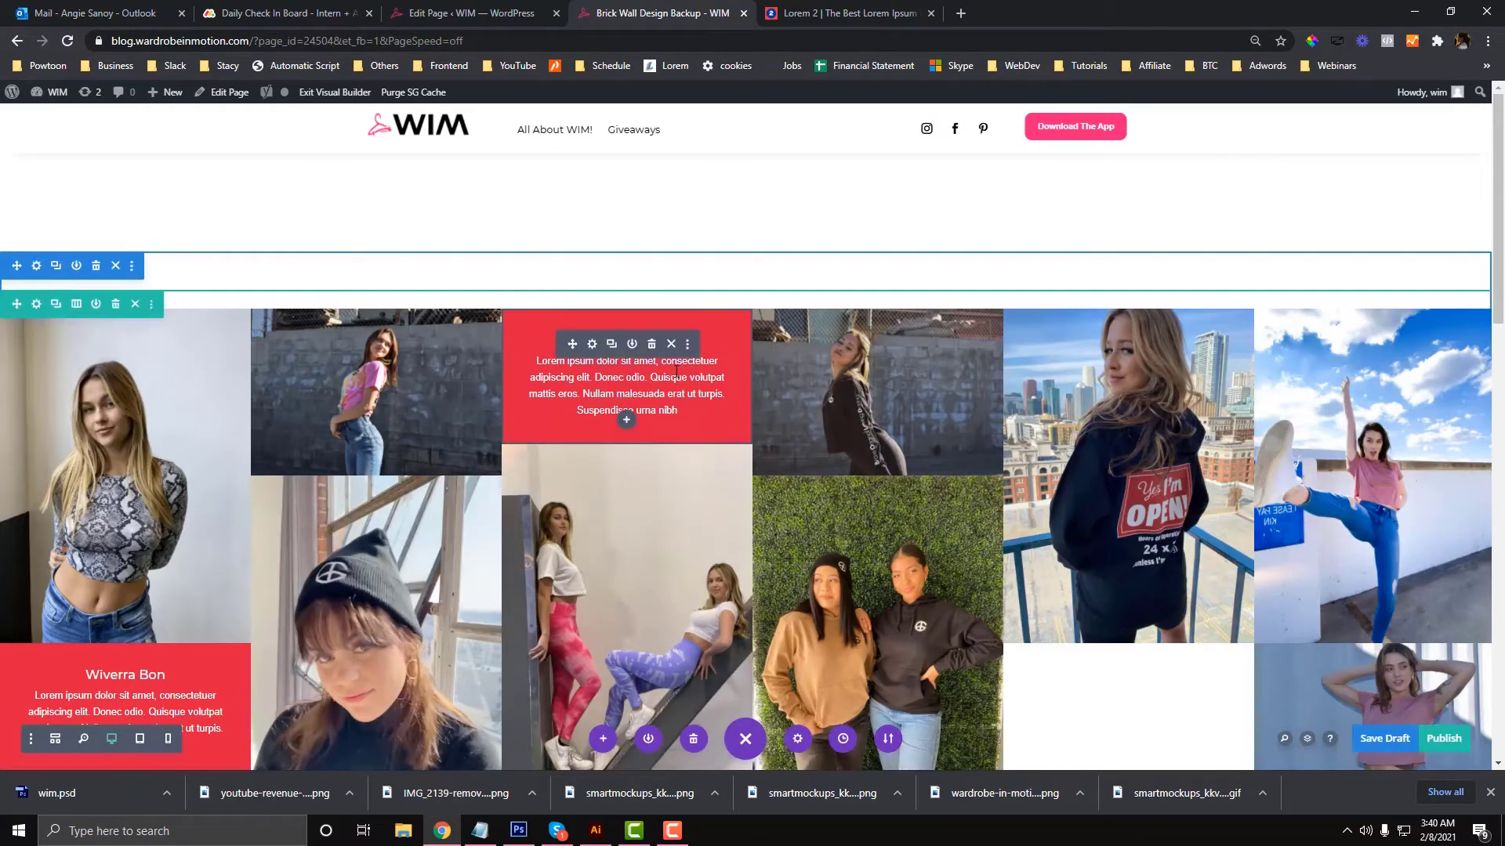
# Duplicate the red text block in the third column and move the copy under the fifth column's top photo
pyautogui.click(612, 349)
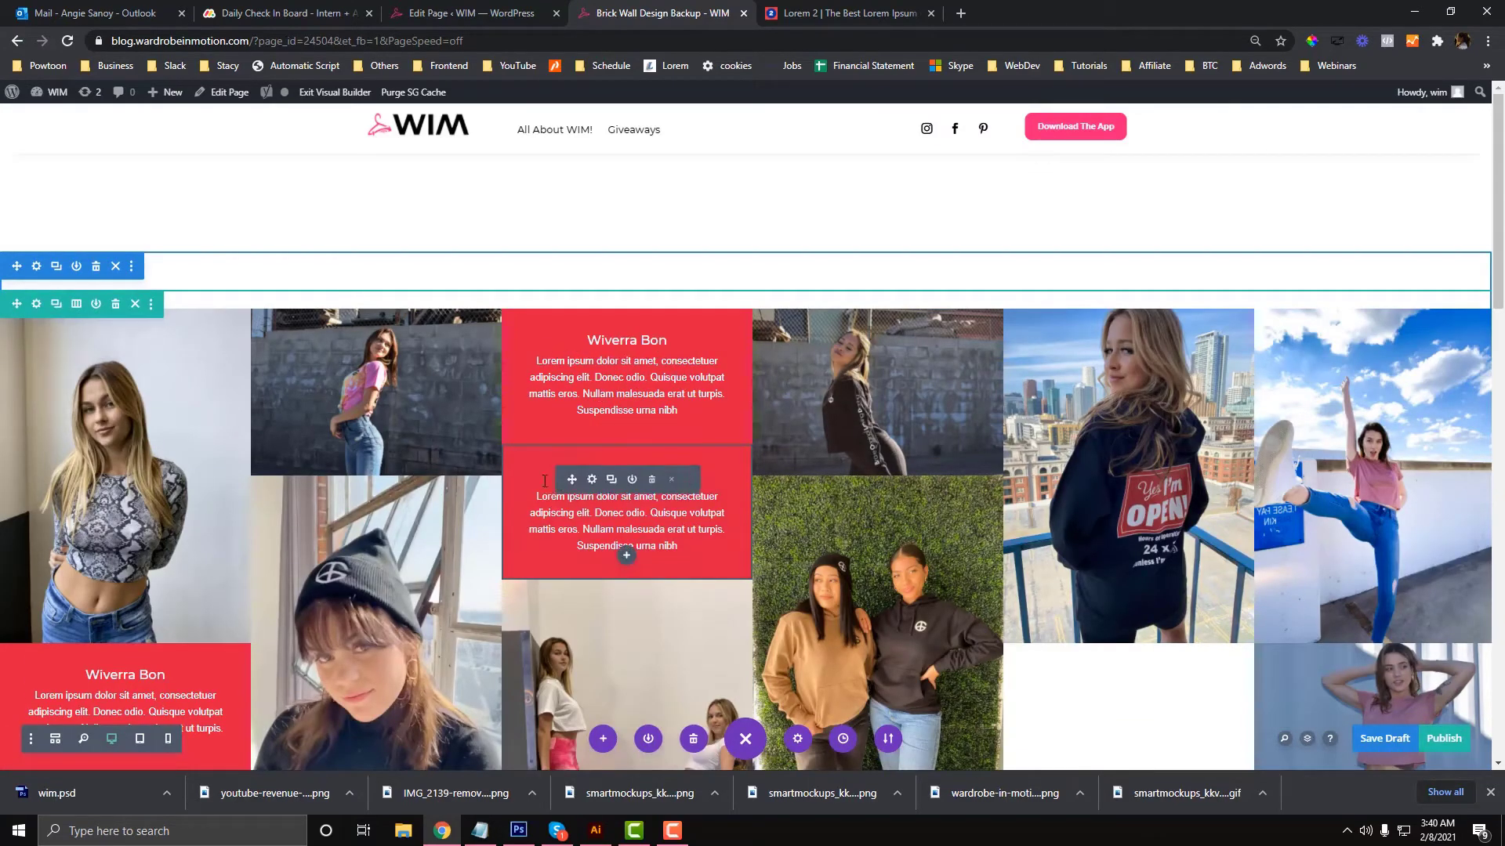
pyautogui.moveTo(940, 486); pyautogui.dragTo(1113, 621)
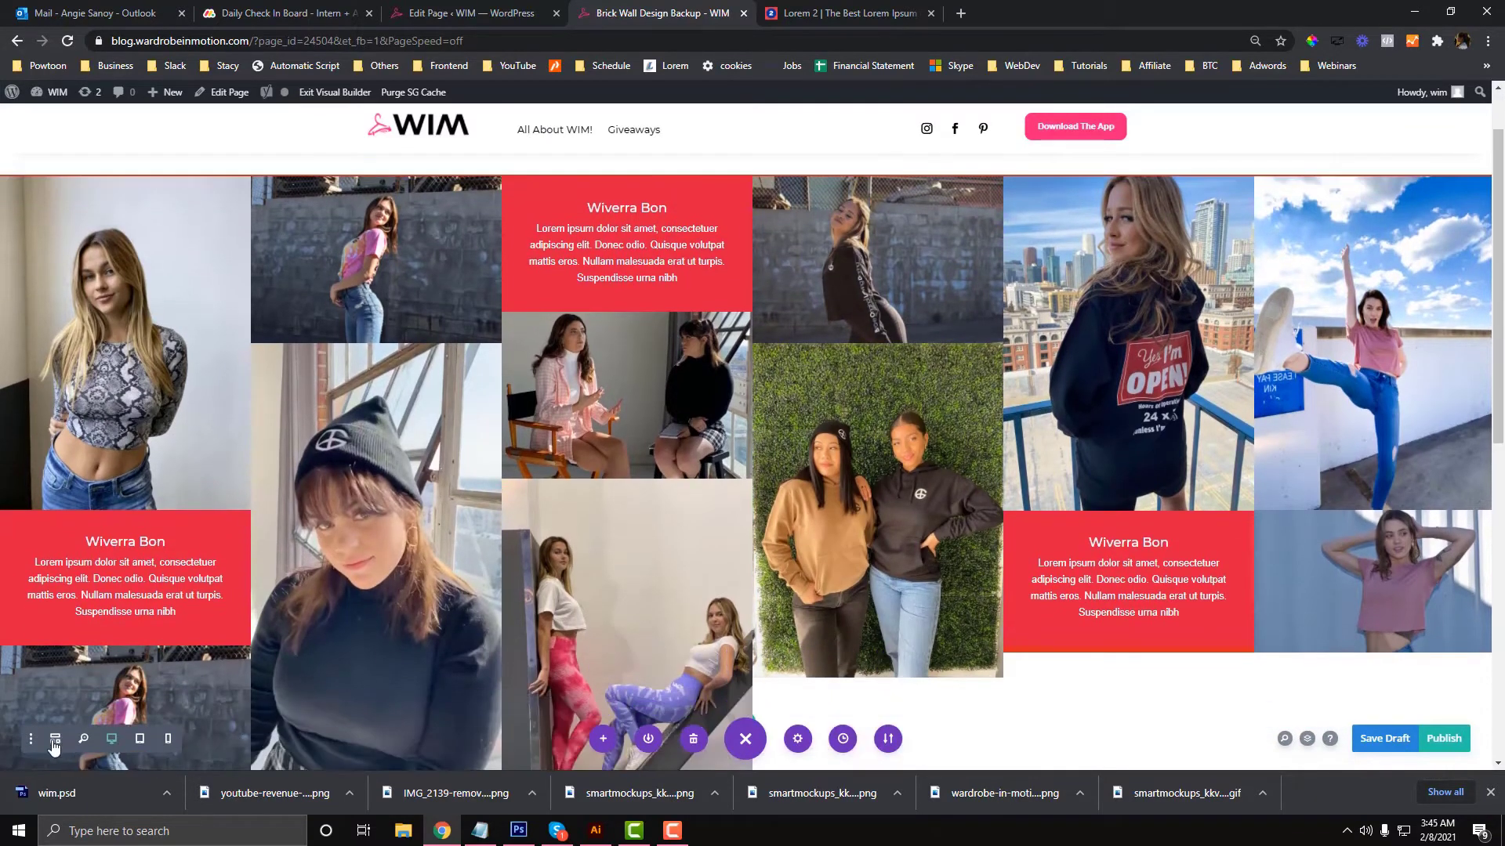
# Add a single-column row with a Text module to the empty section below the photo section in wireframe view
pyautogui.click(55, 738)
pyautogui.click(753, 542)
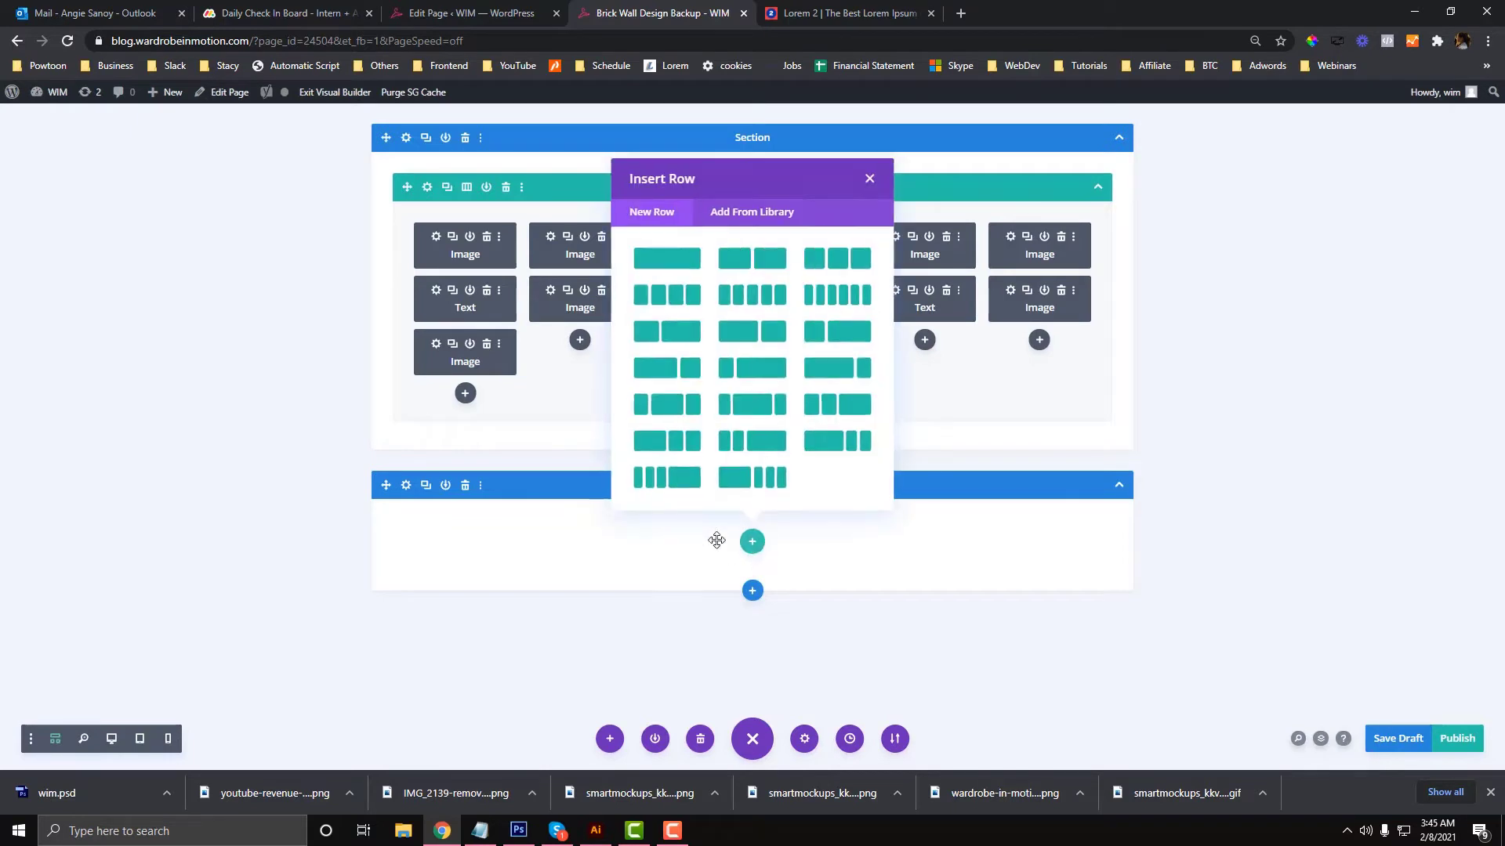
pyautogui.click(677, 264)
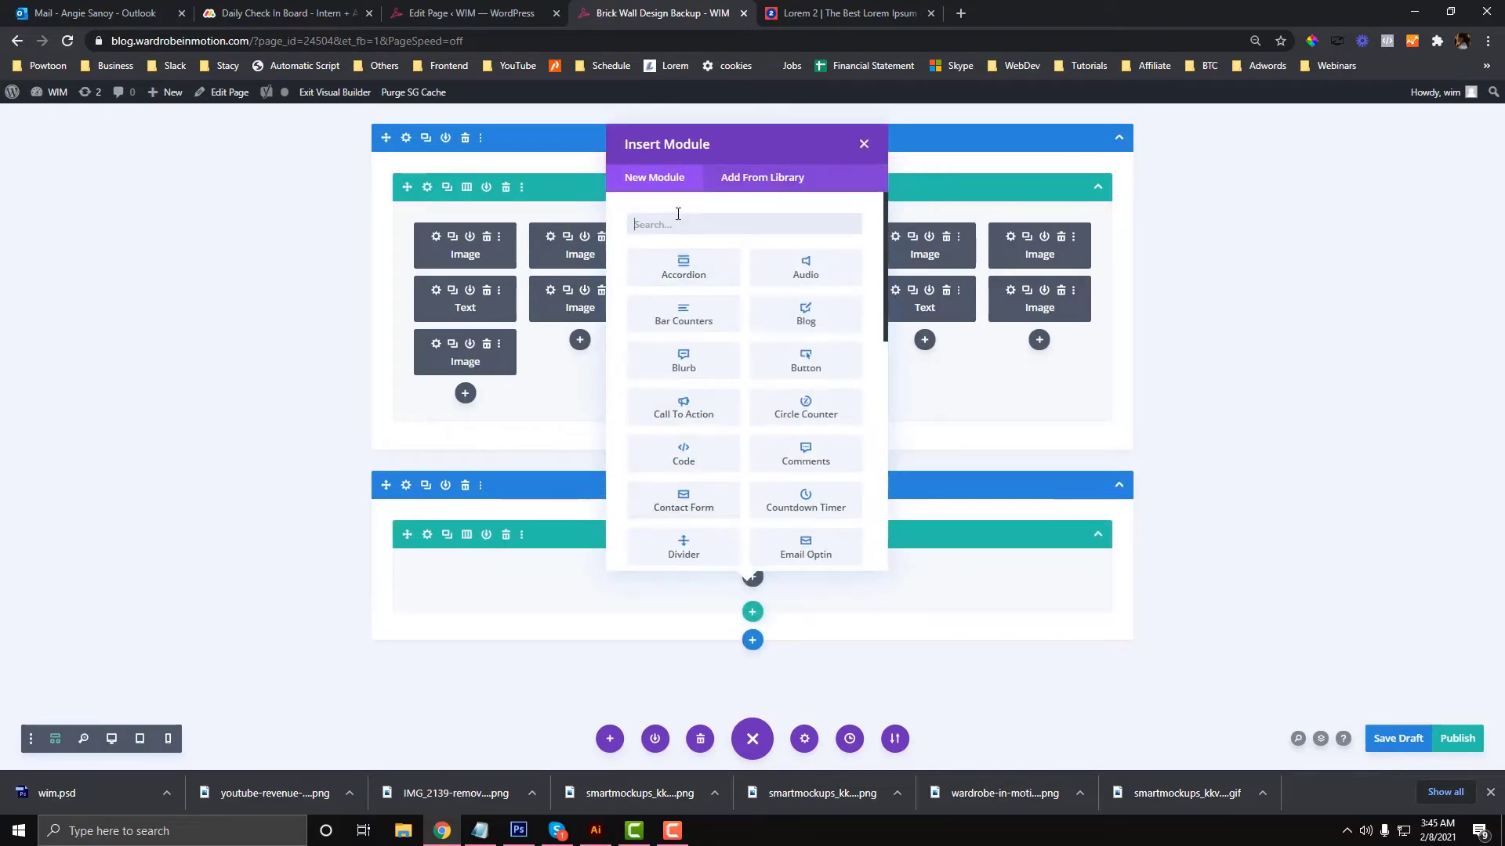
pyautogui.write('text')
pyautogui.click(682, 265)
# Copy the "Paragraphs" heading and its sample paragraphs from Lorem 2, paste them into the new text module's body, and save the module
pyautogui.click(862, 13)
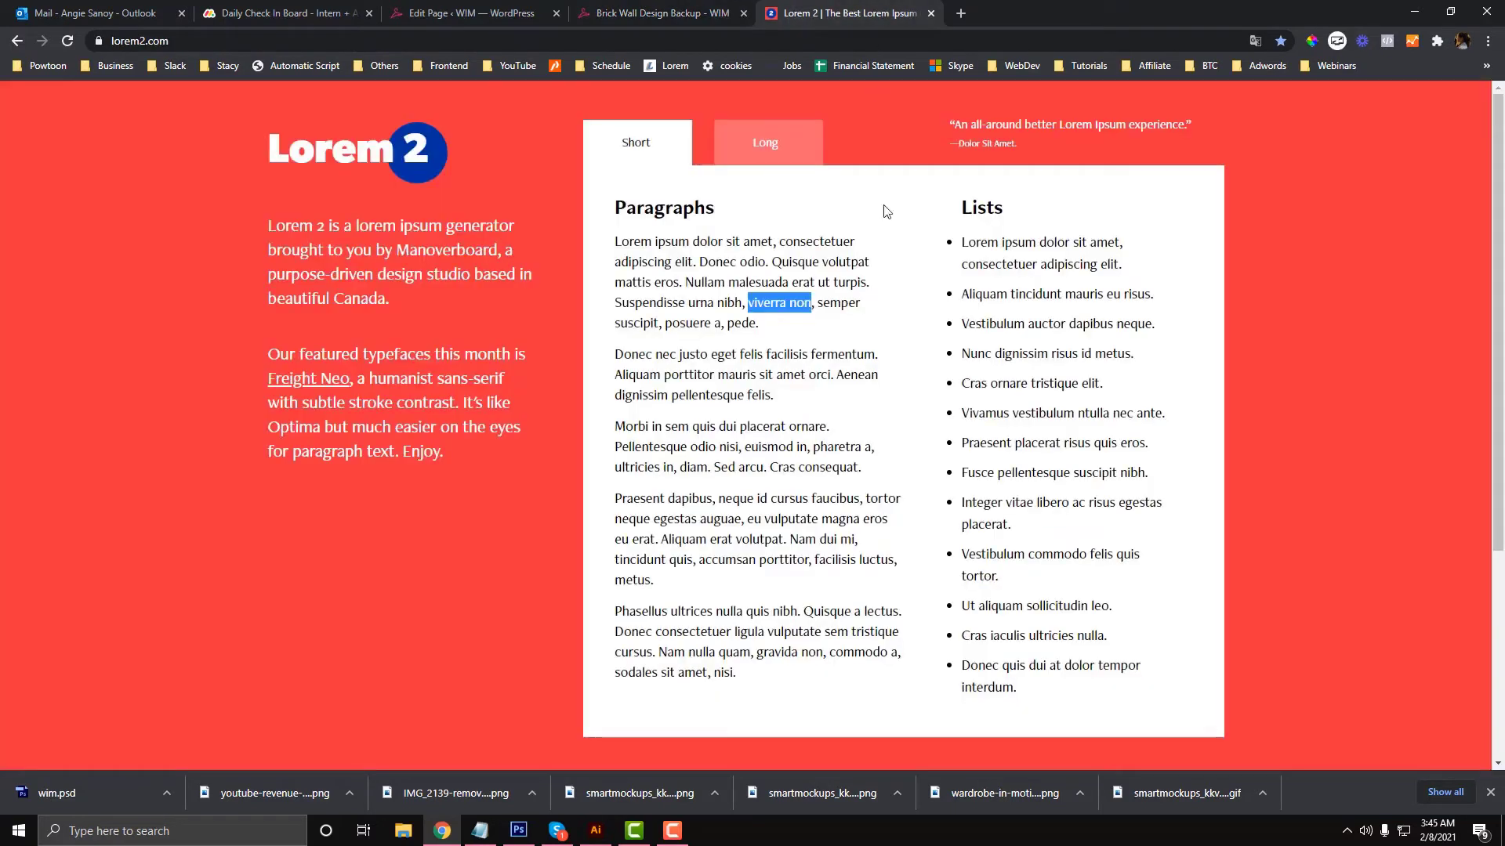
pyautogui.moveTo(615, 239); pyautogui.dragTo(873, 682)
pyautogui.click(662, 13)
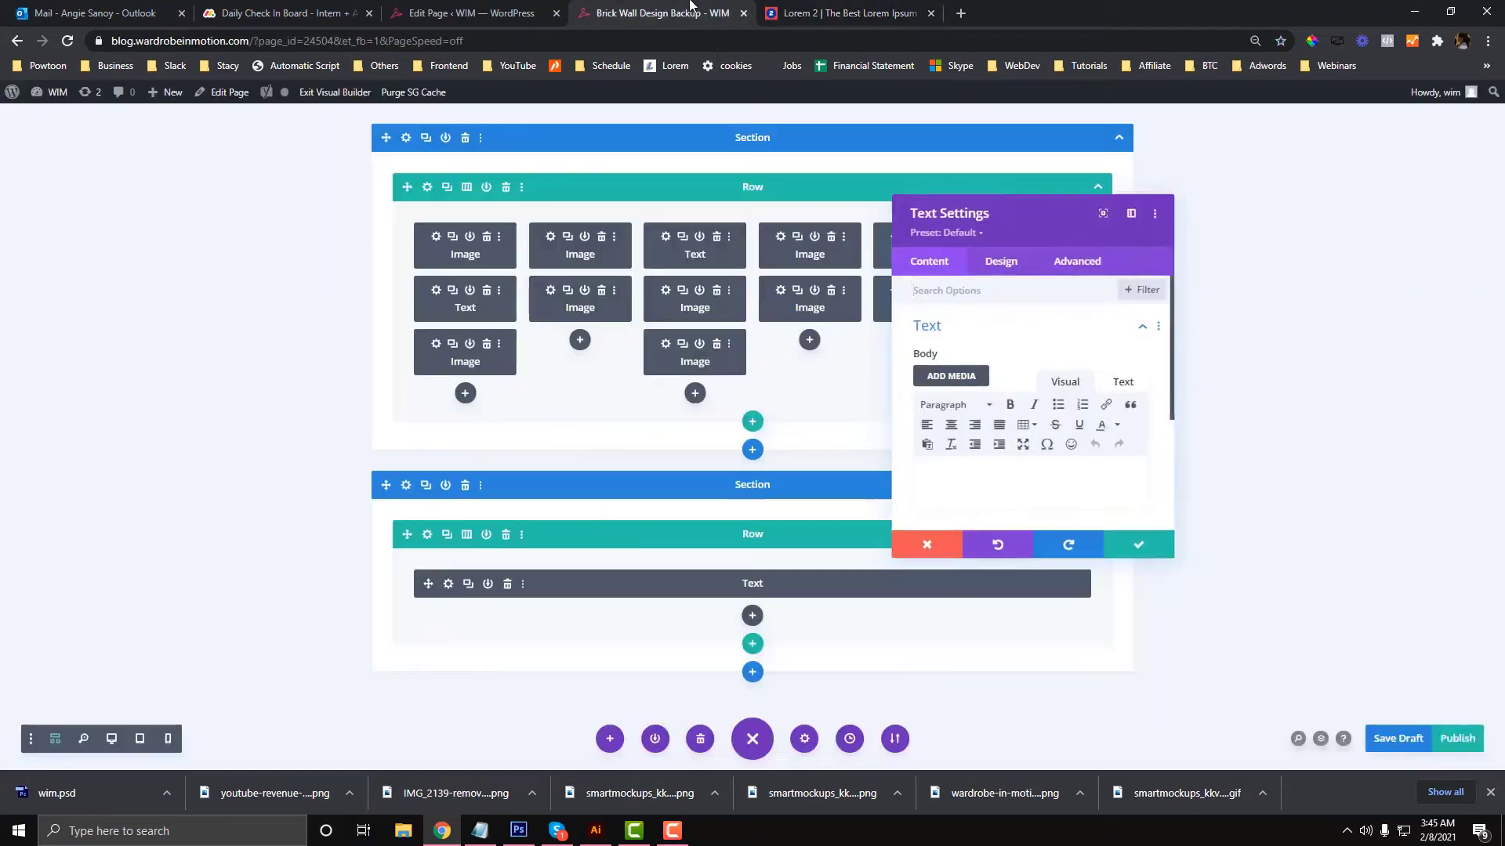
pyautogui.click(1013, 480)
pyautogui.hotkey('ctrl', 'v')
pyautogui.click(1140, 547)
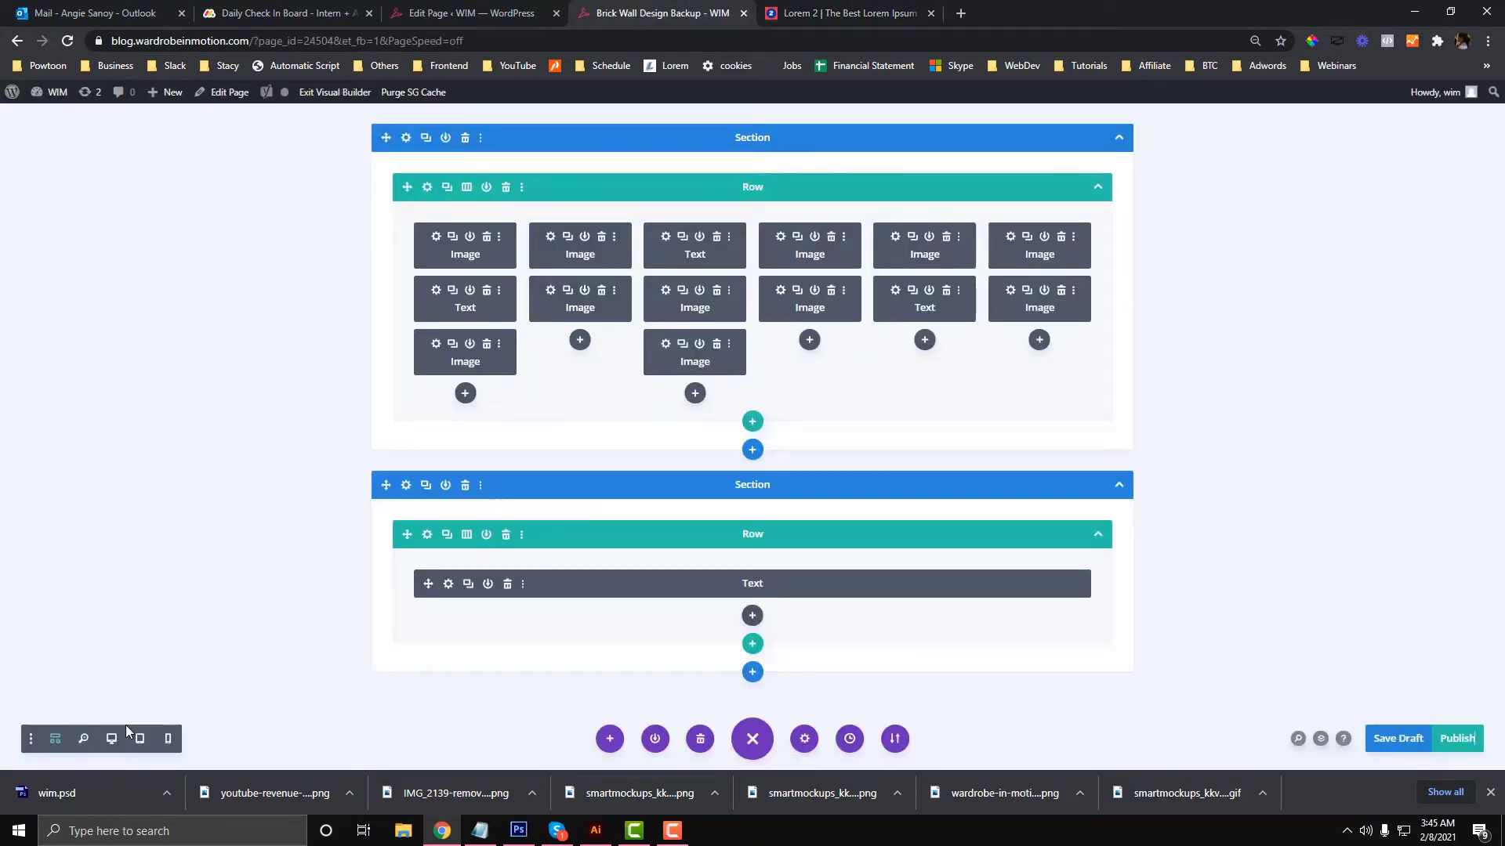
# Set the Z Index of the section holding the sample paragraphs to 344 in its position settings and save the section
pyautogui.hotkey('shift', 'w')
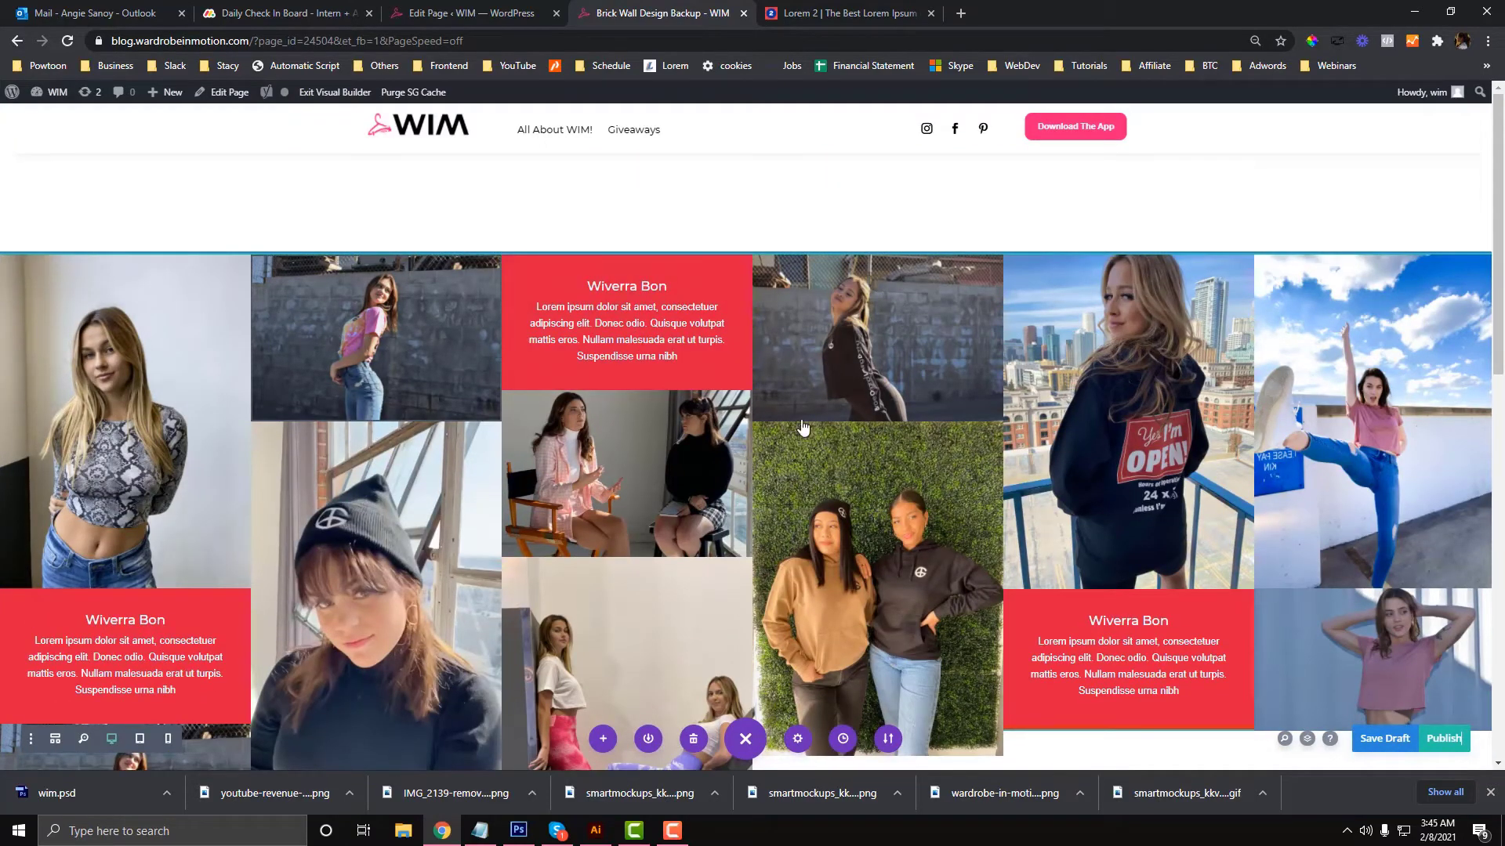
pyautogui.scroll(-2, 761, 452)
pyautogui.scroll(2, 761, 451)
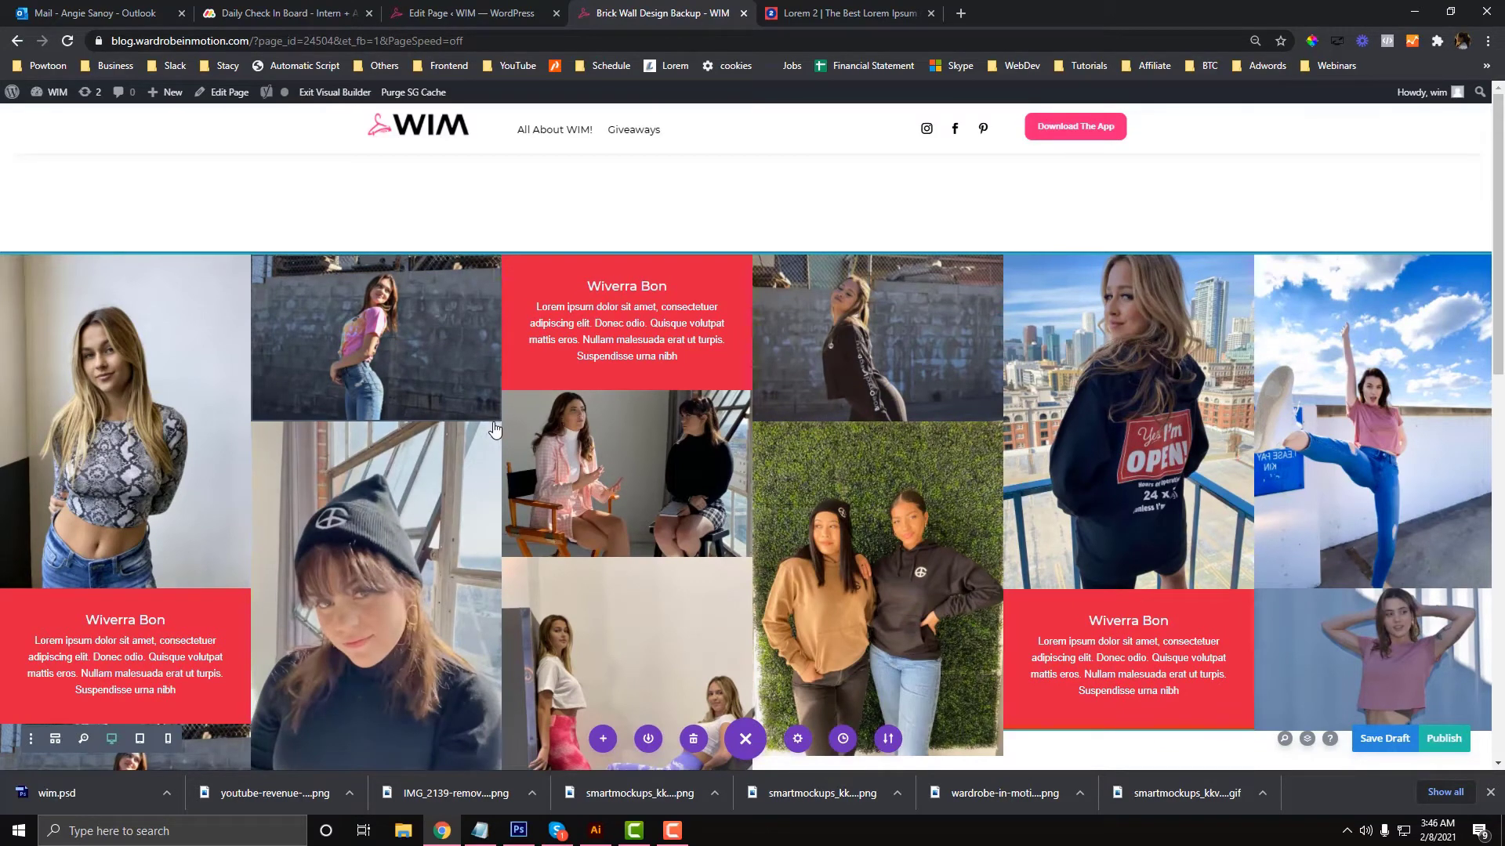
pyautogui.scroll(-6, 309, 471)
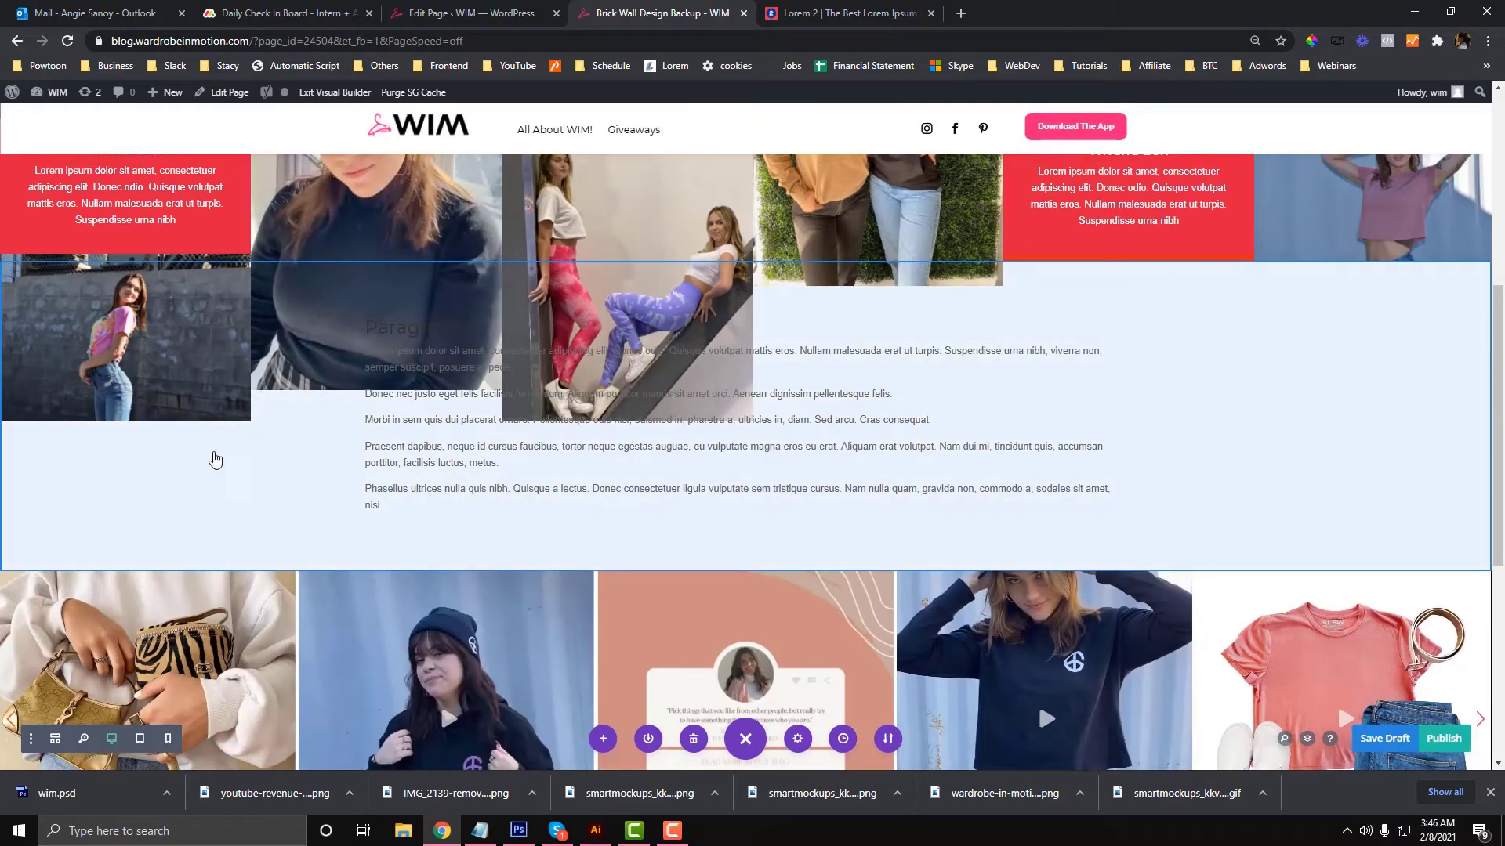
pyautogui.click(36, 276)
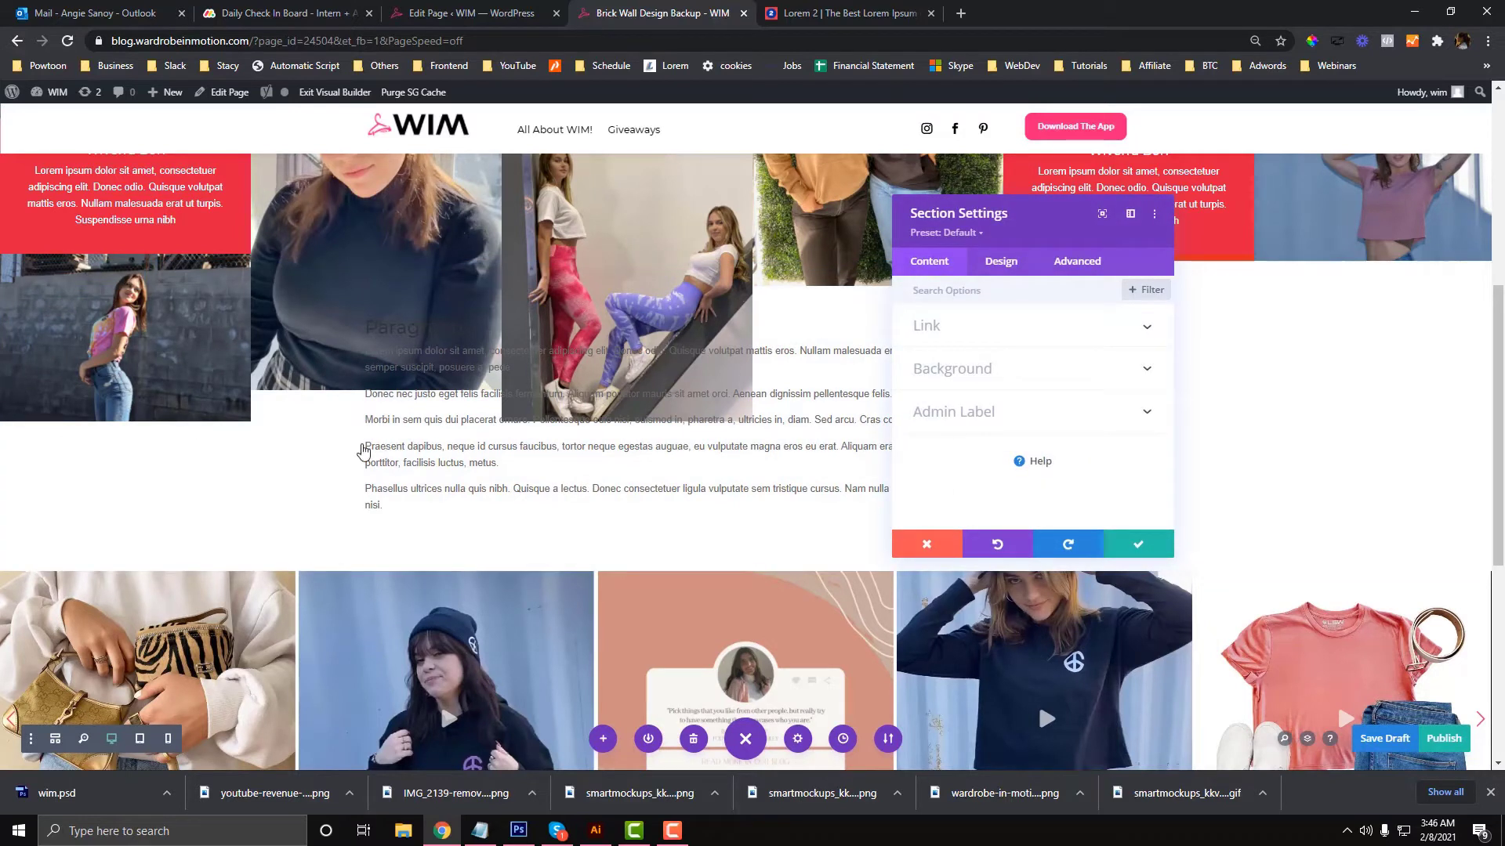
pyautogui.click(1001, 261)
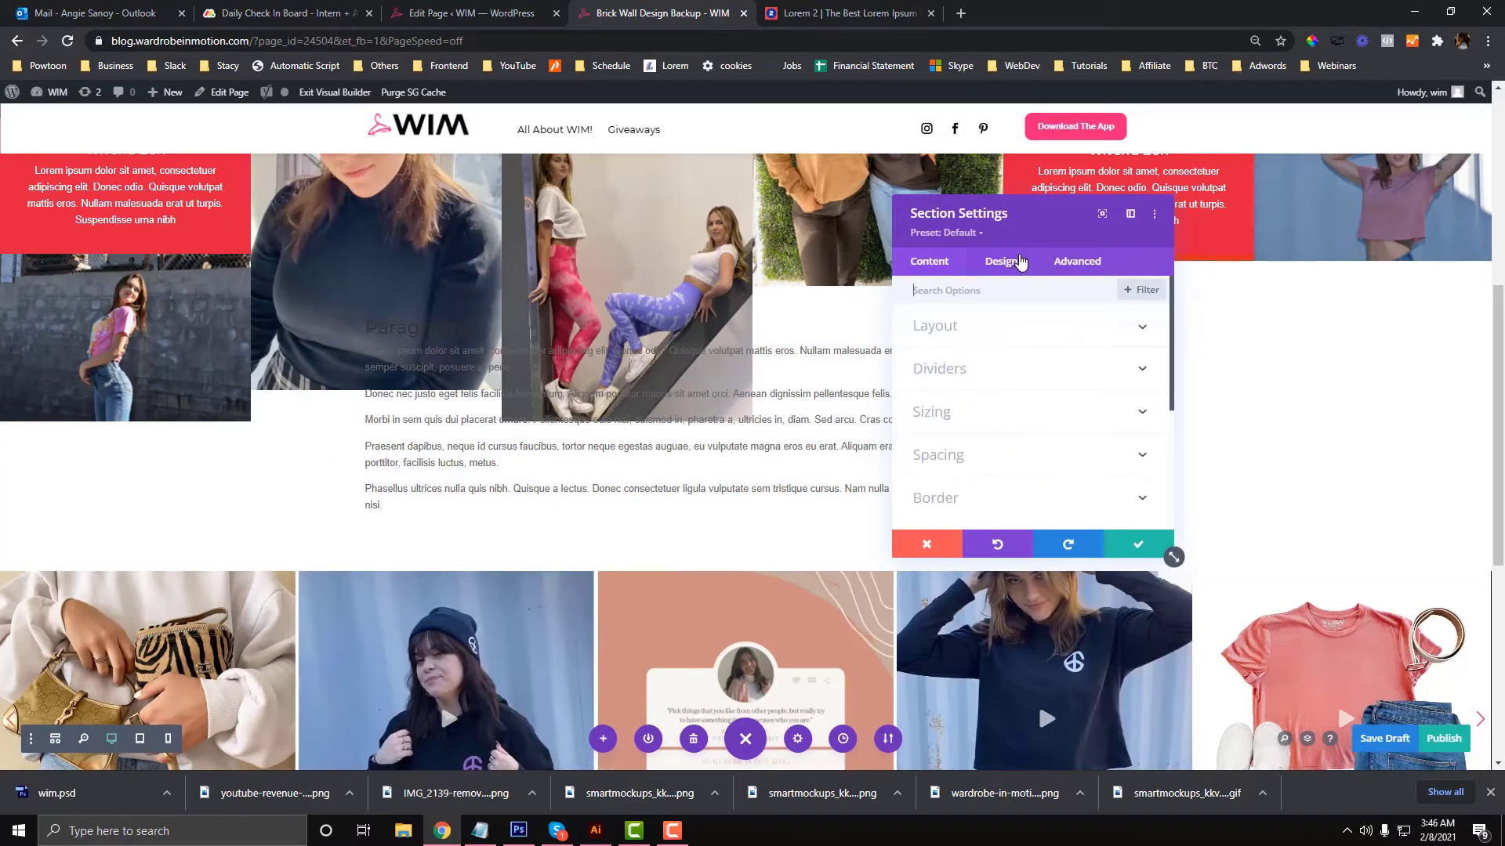
pyautogui.scroll(-4, 1003, 369)
pyautogui.click(1060, 261)
pyautogui.scroll(-3, 1004, 397)
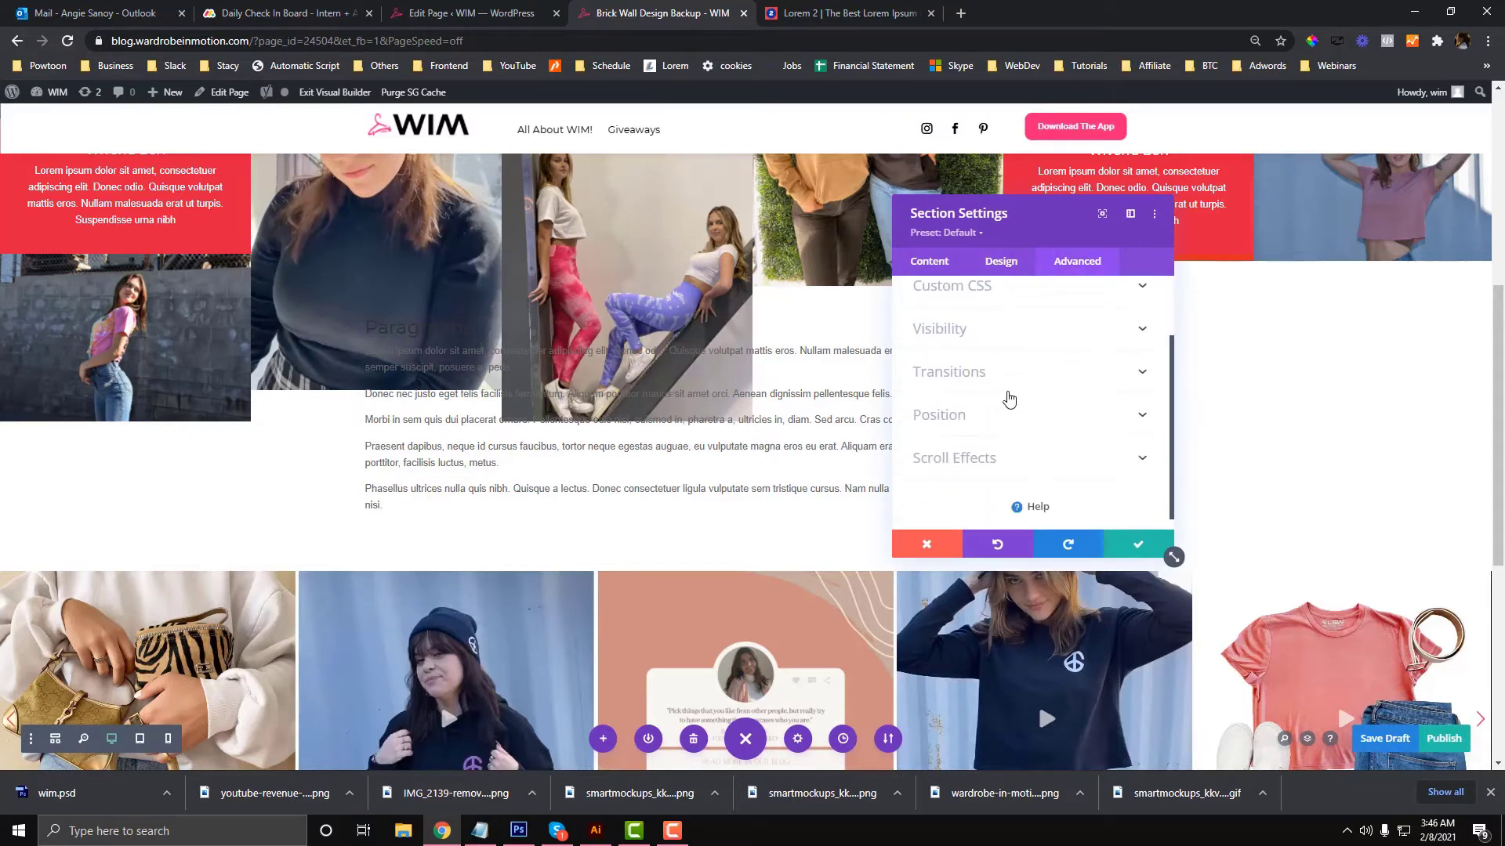
pyautogui.click(1007, 402)
pyautogui.scroll(-5, 1007, 401)
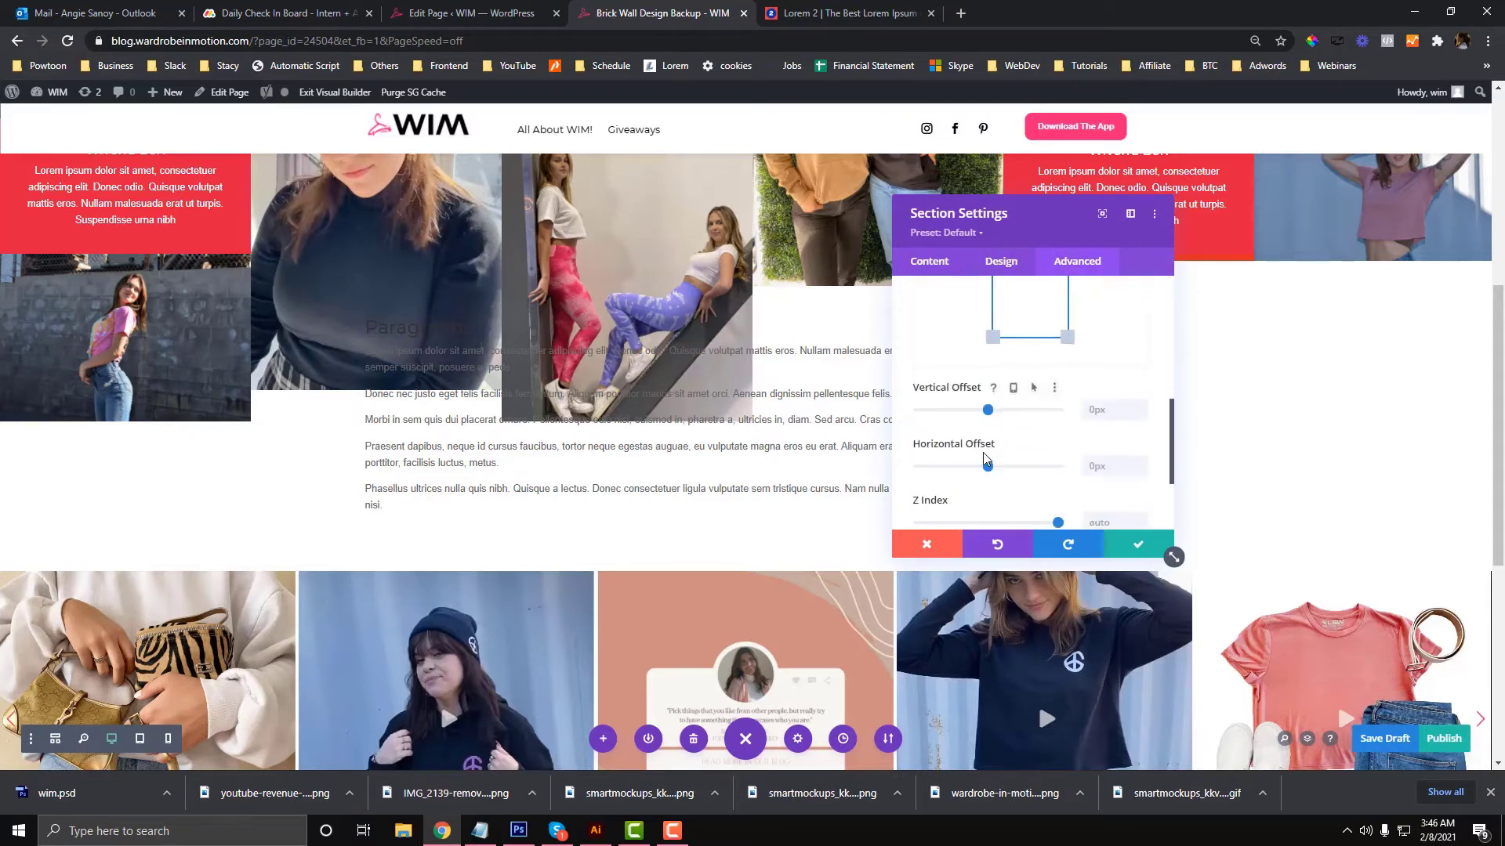
pyautogui.scroll(1, 989, 458)
pyautogui.moveTo(1058, 522); pyautogui.dragTo(1035, 524)
pyautogui.scroll(5, 682, 376)
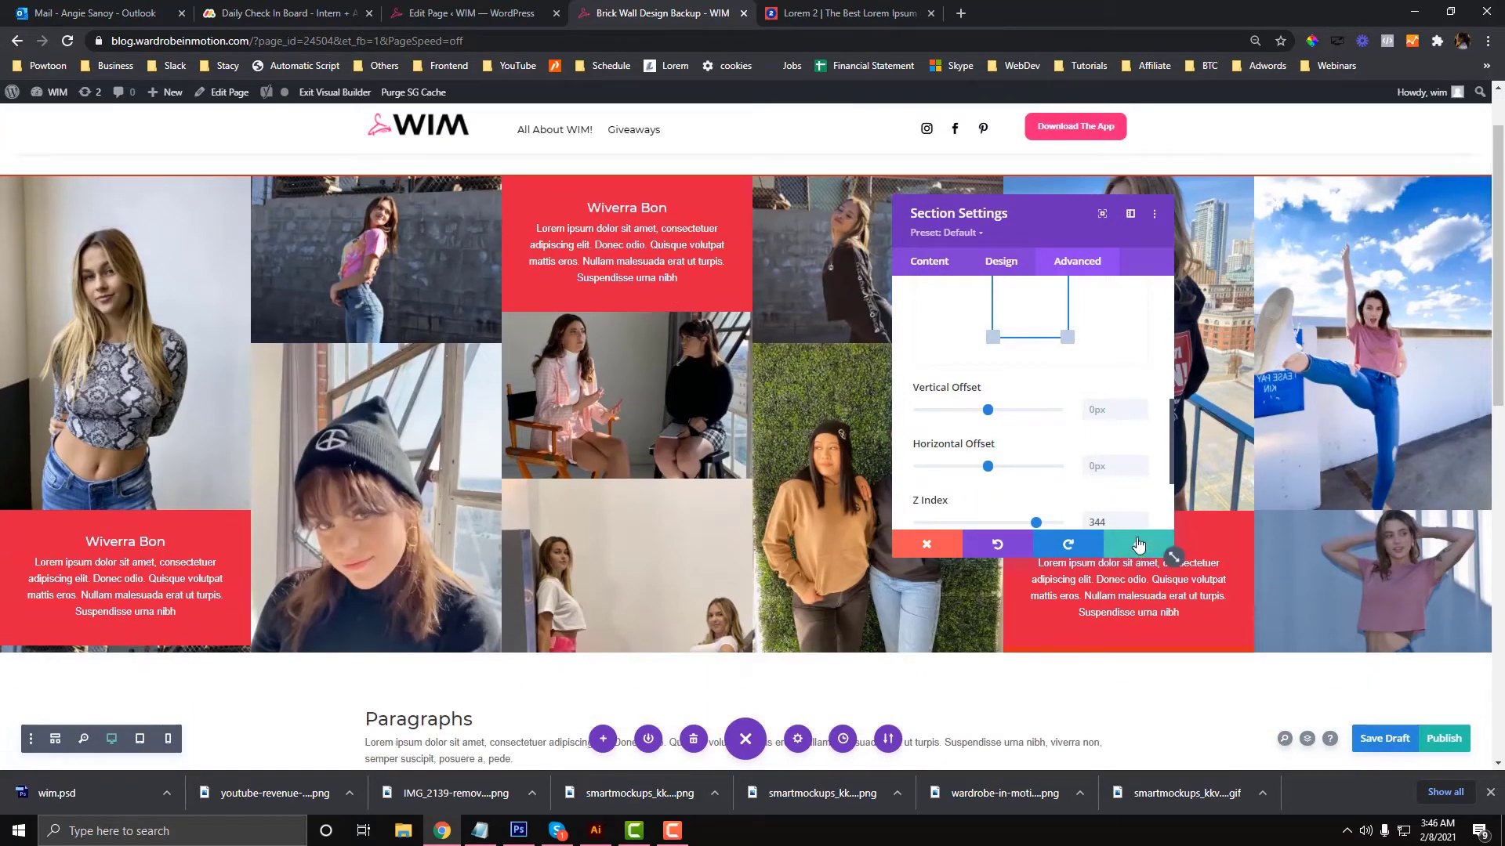
pyautogui.click(1135, 543)
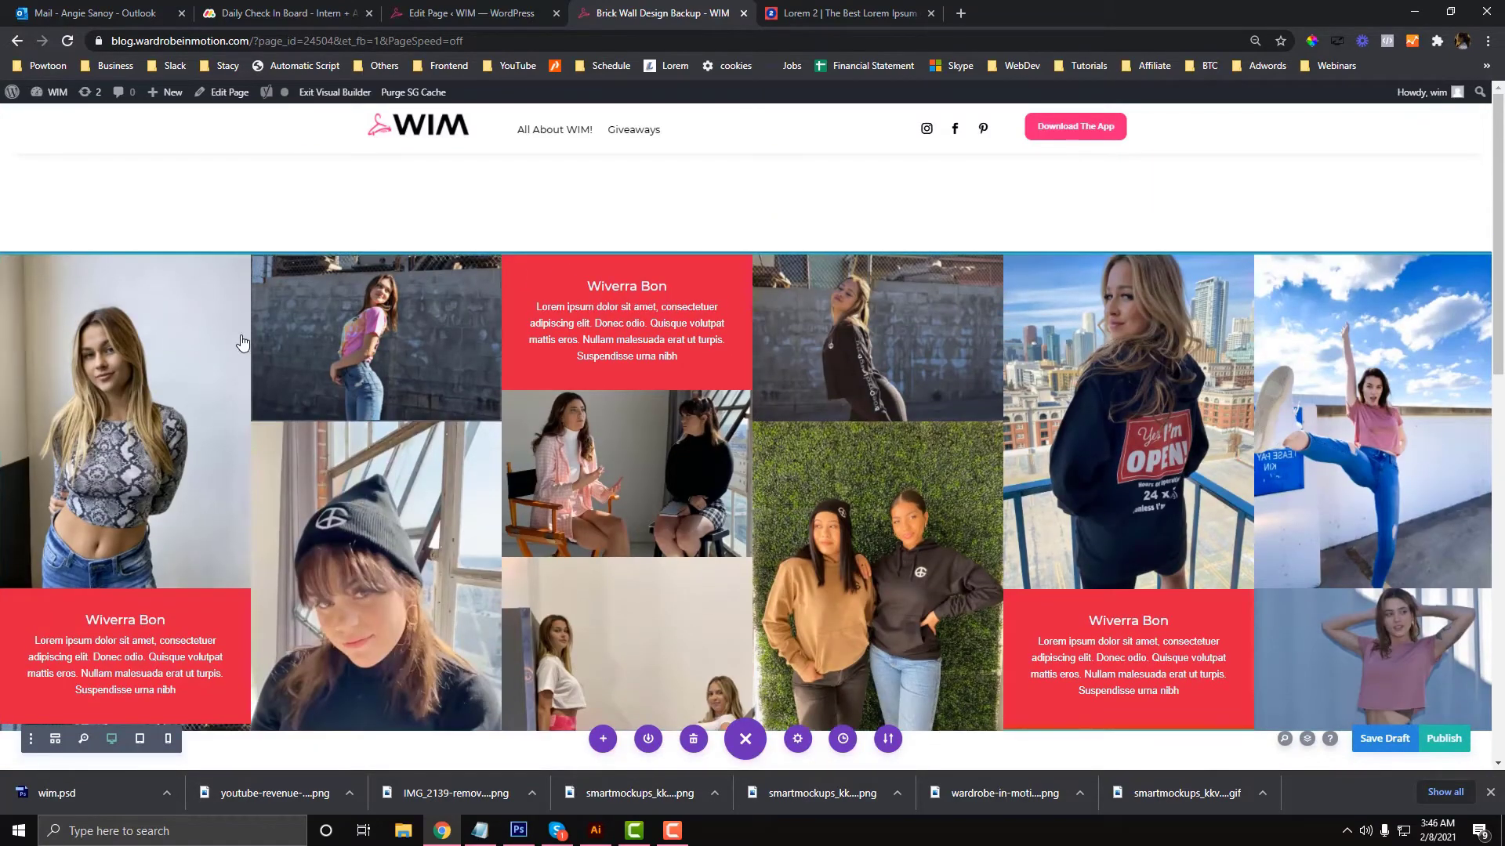
# Set the photo row's Max Height to 663px, save the row settings, and save the page
pyautogui.click(35, 268)
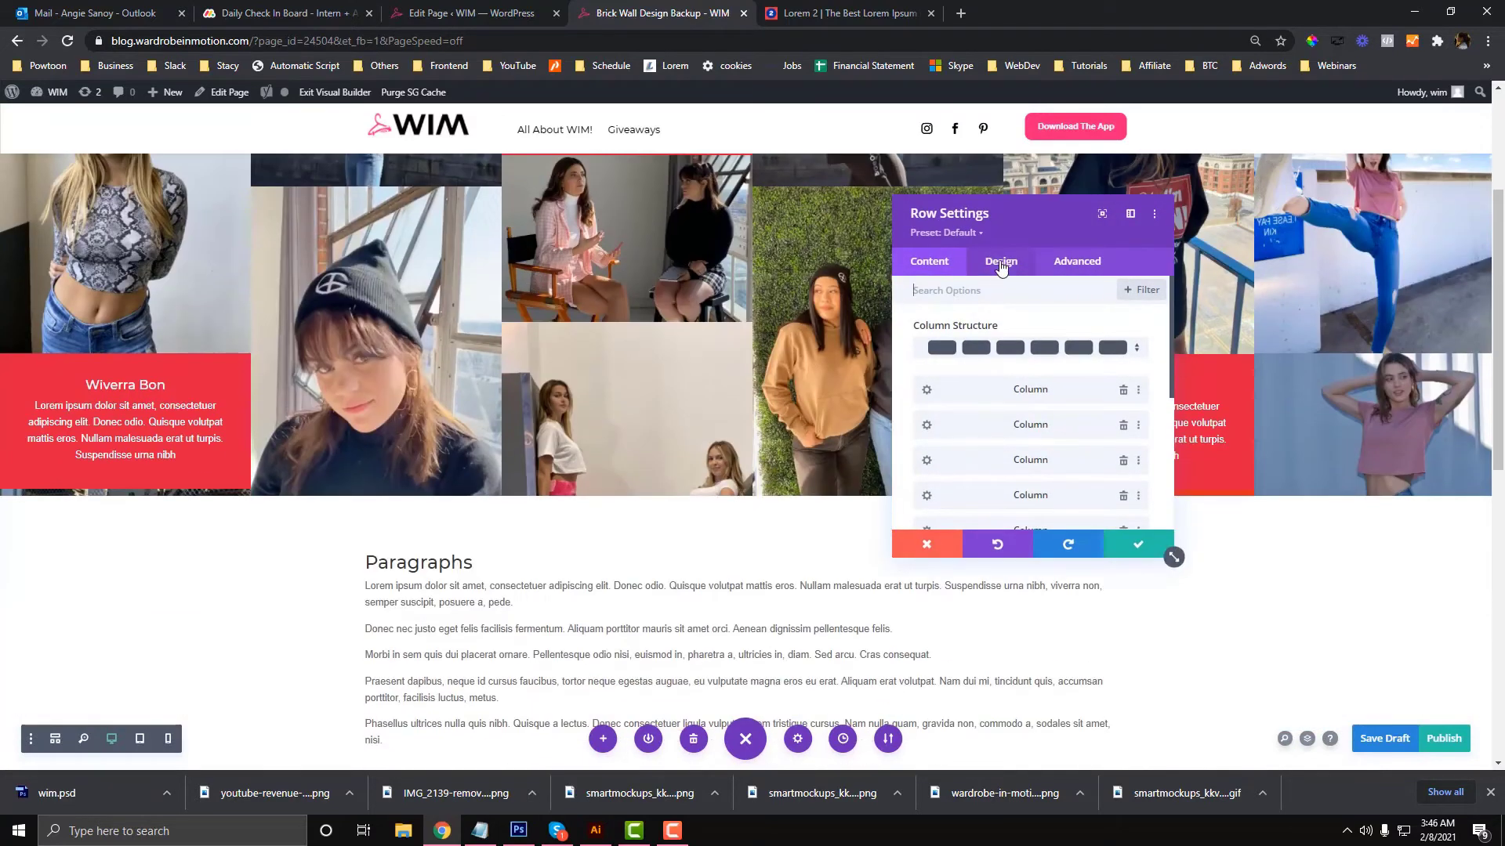
pyautogui.click(1000, 265)
pyautogui.scroll(-1, 995, 378)
pyautogui.scroll(1, 995, 352)
pyautogui.click(994, 331)
pyautogui.scroll(-2, 999, 392)
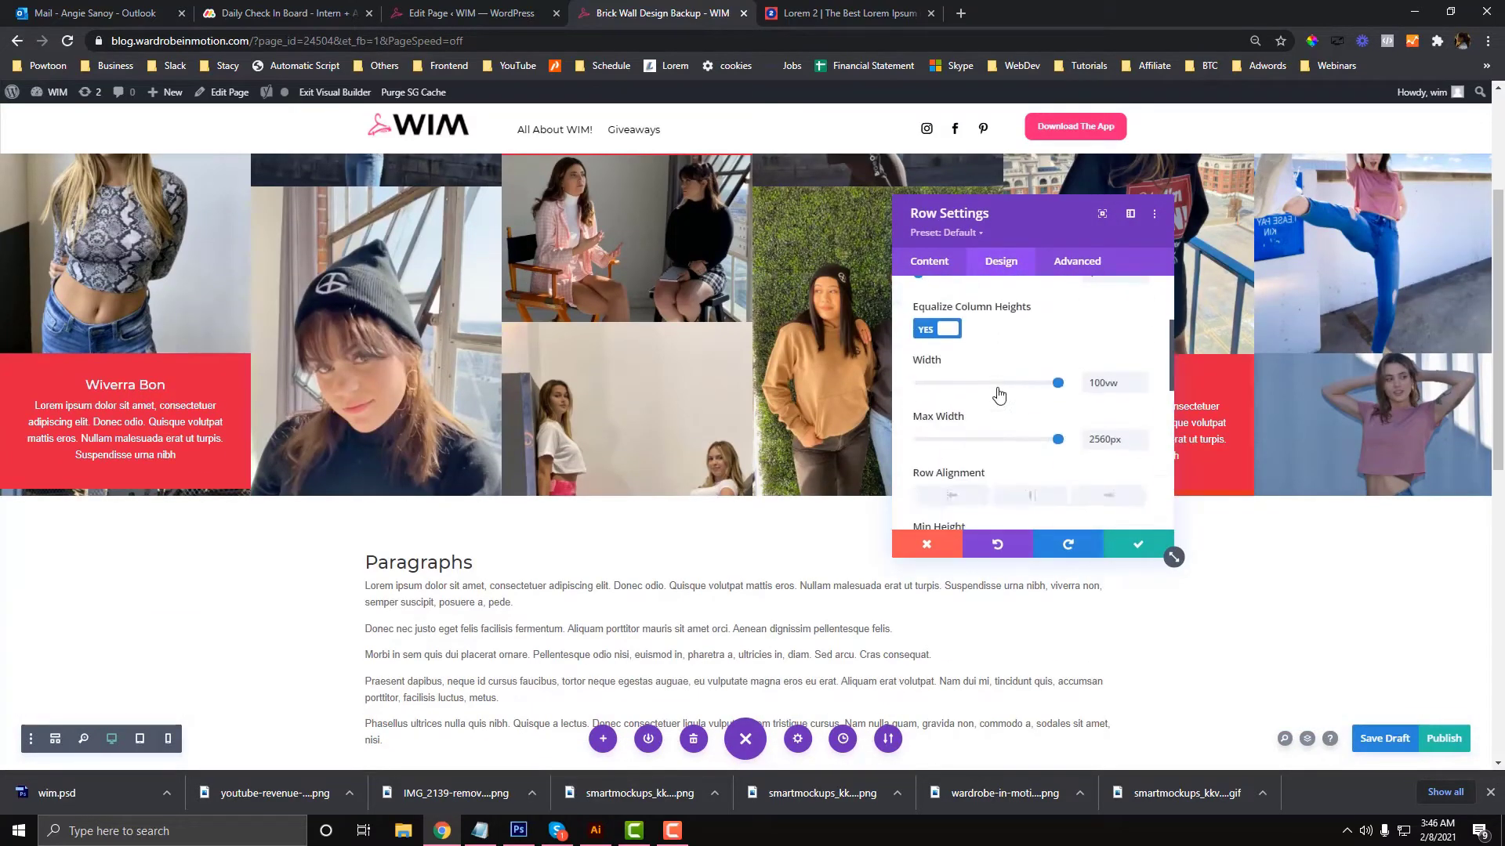
pyautogui.scroll(-3, 1046, 433)
pyautogui.moveTo(1013, 435); pyautogui.dragTo(1009, 435)
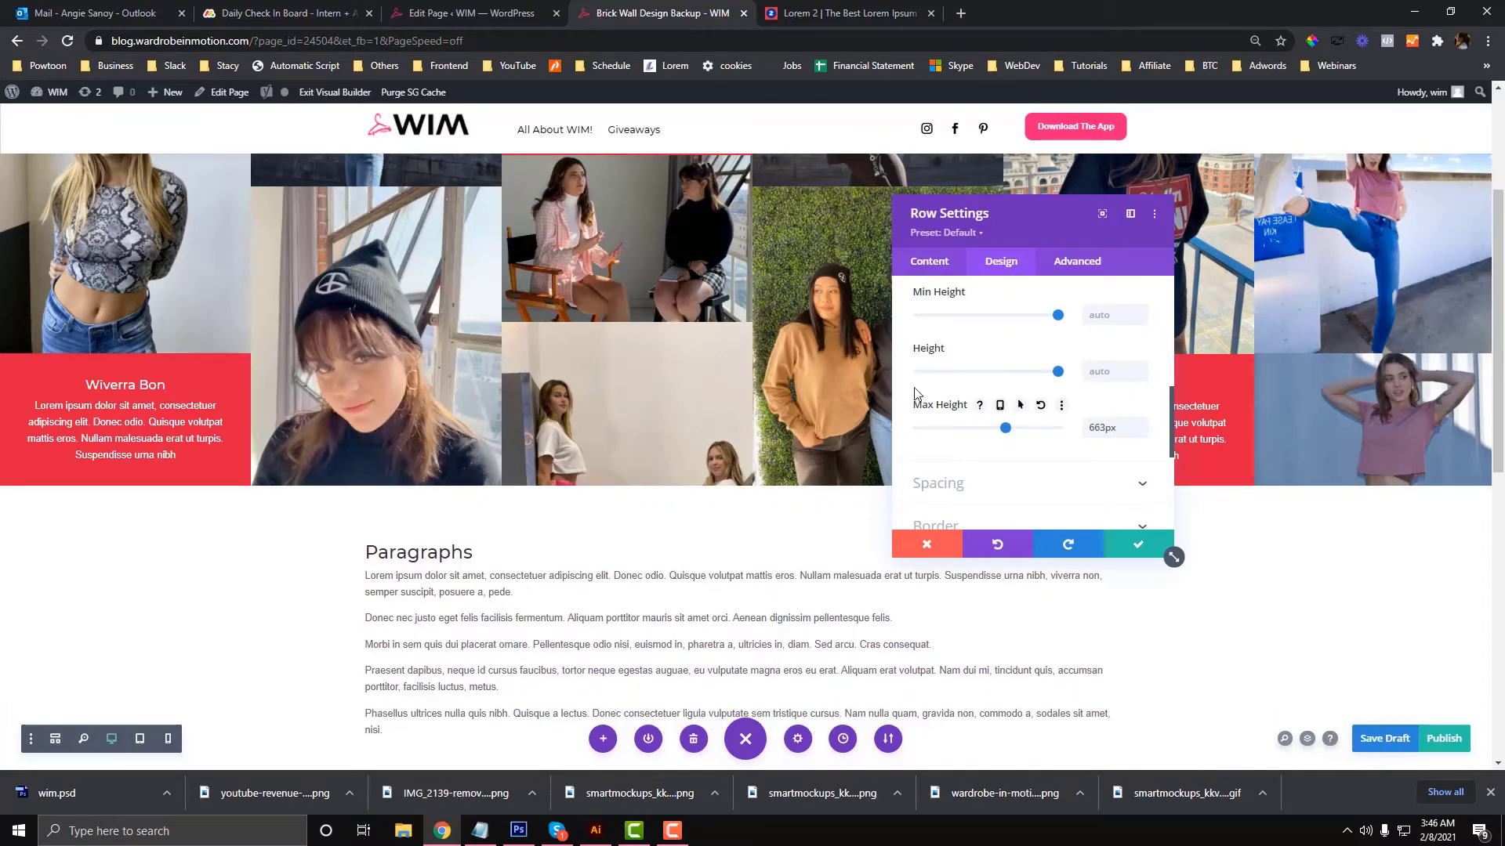
pyautogui.moveTo(1039, 225); pyautogui.dragTo(588, 217)
pyautogui.click(704, 537)
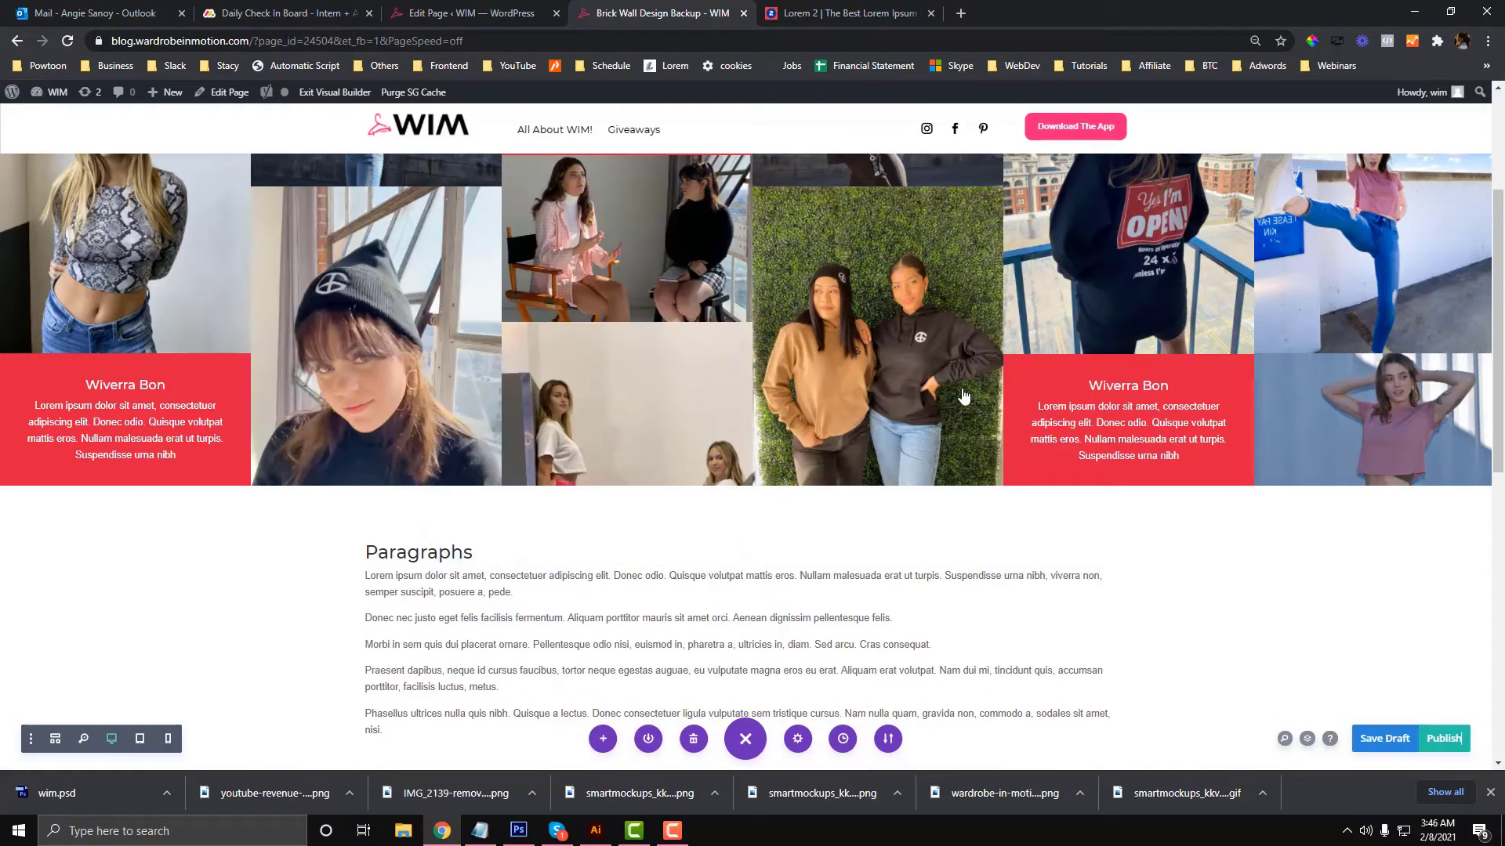
pyautogui.hotkey('ctrl', 's')
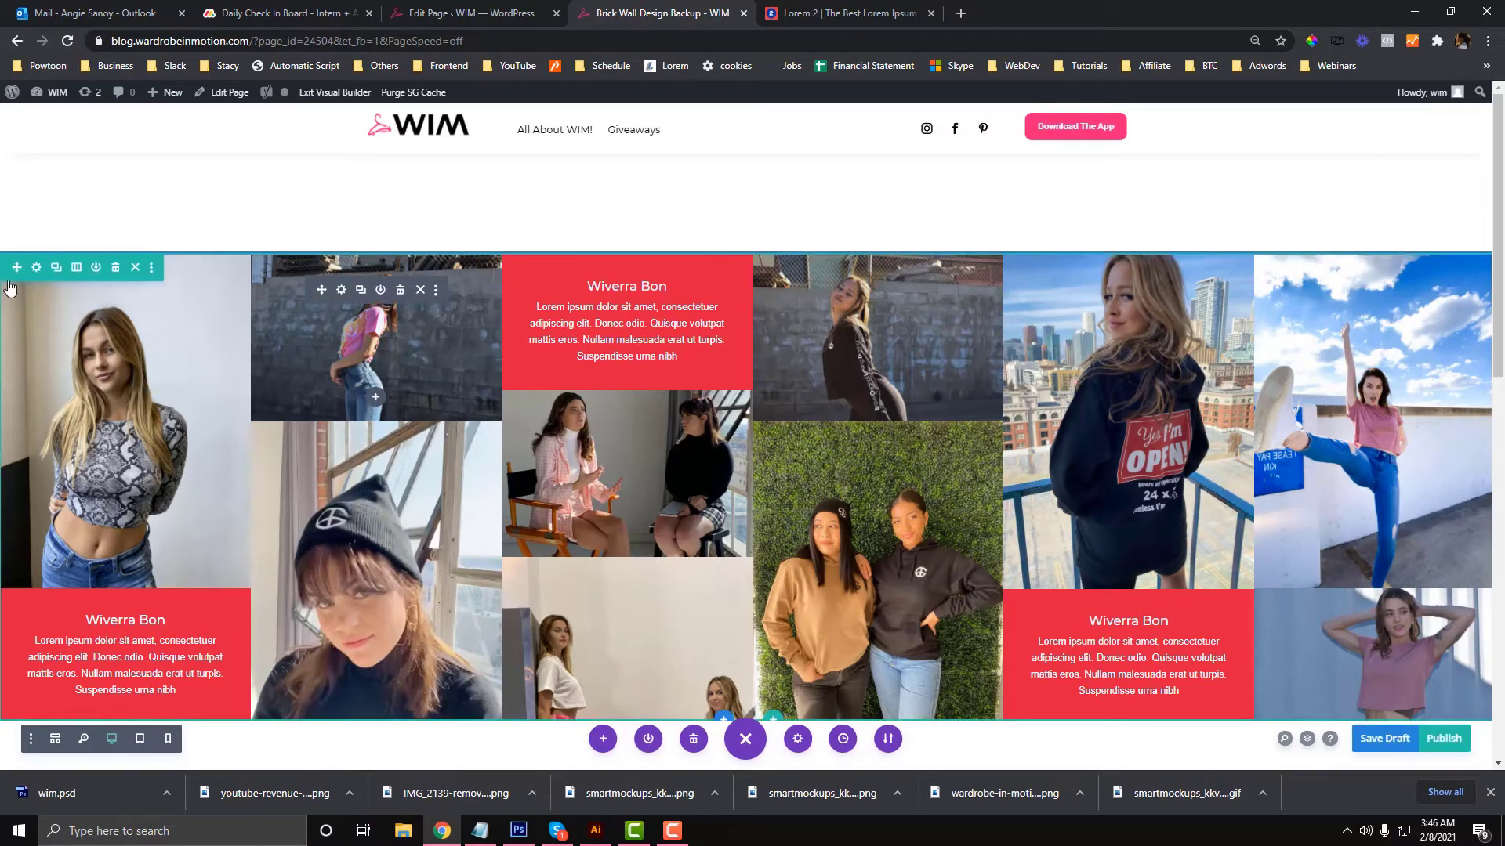
# Set the photo section's top margin to -4rem, save the section settings, and save the page
pyautogui.click(55, 738)
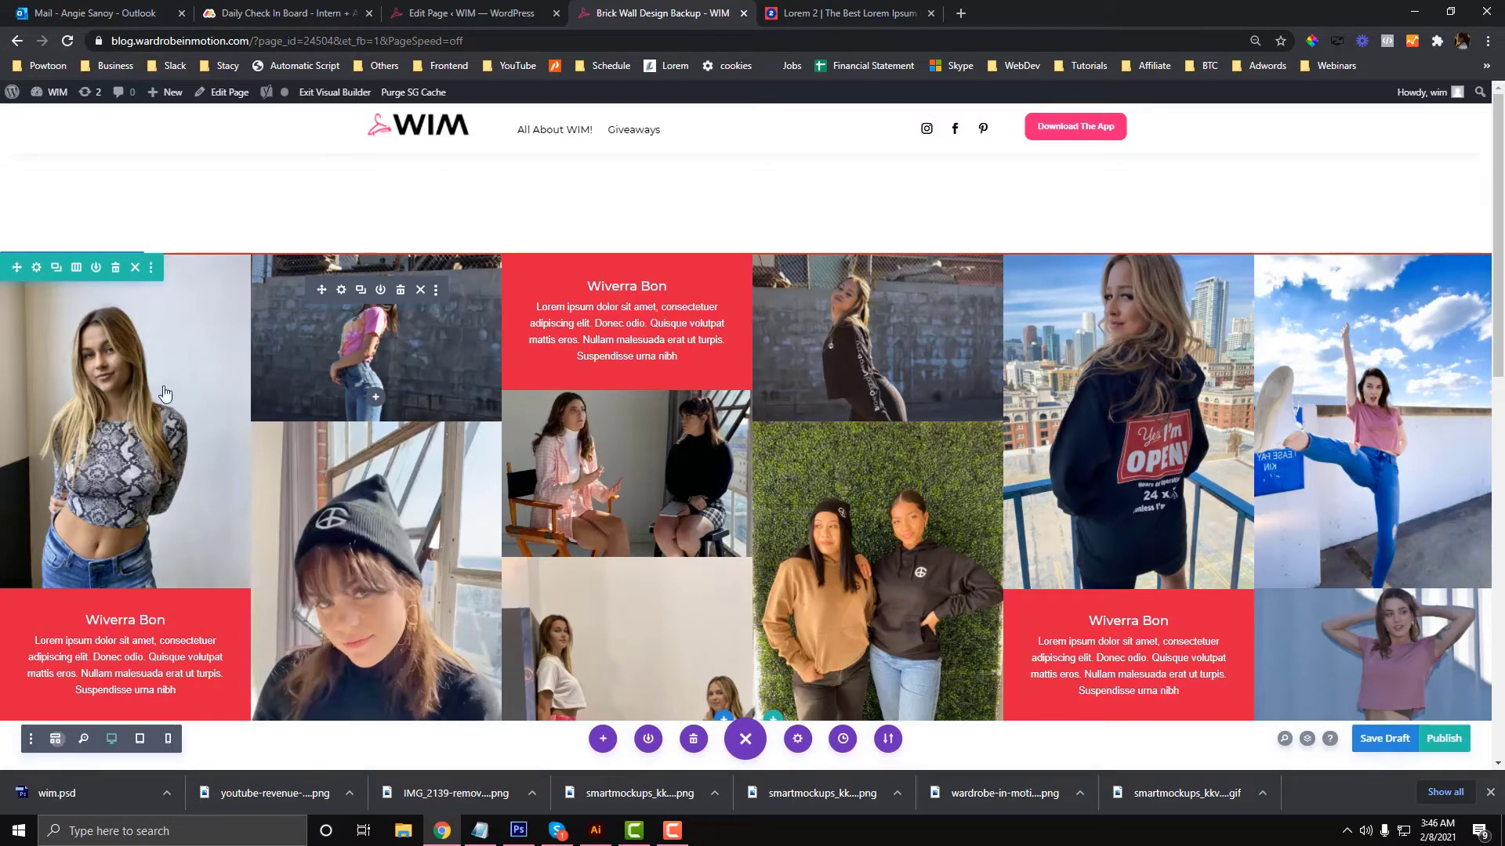
pyautogui.click(406, 138)
pyautogui.click(111, 738)
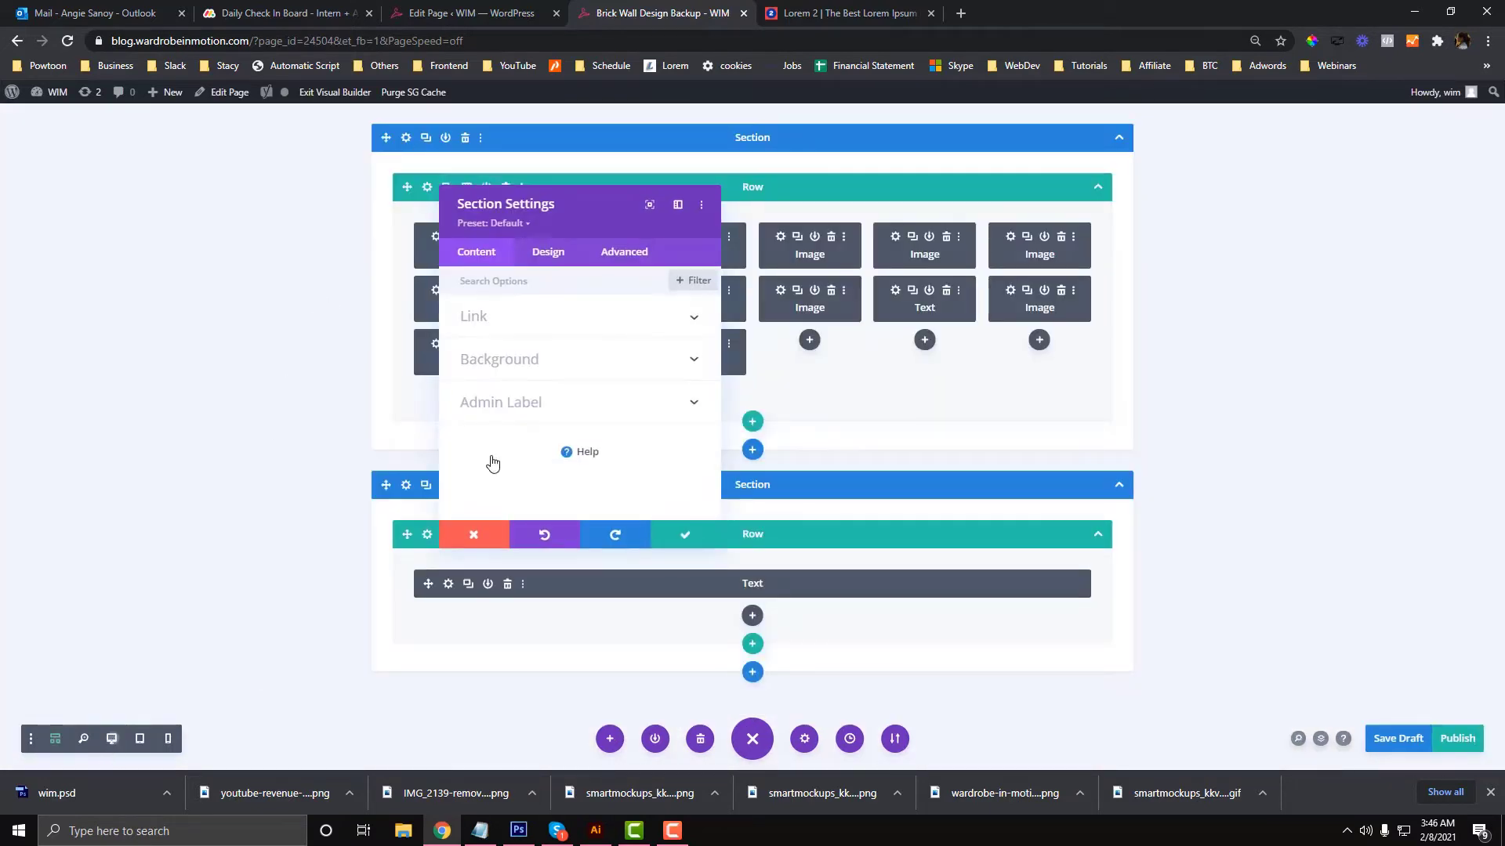
pyautogui.moveTo(578, 220); pyautogui.dragTo(459, 221)
pyautogui.click(429, 252)
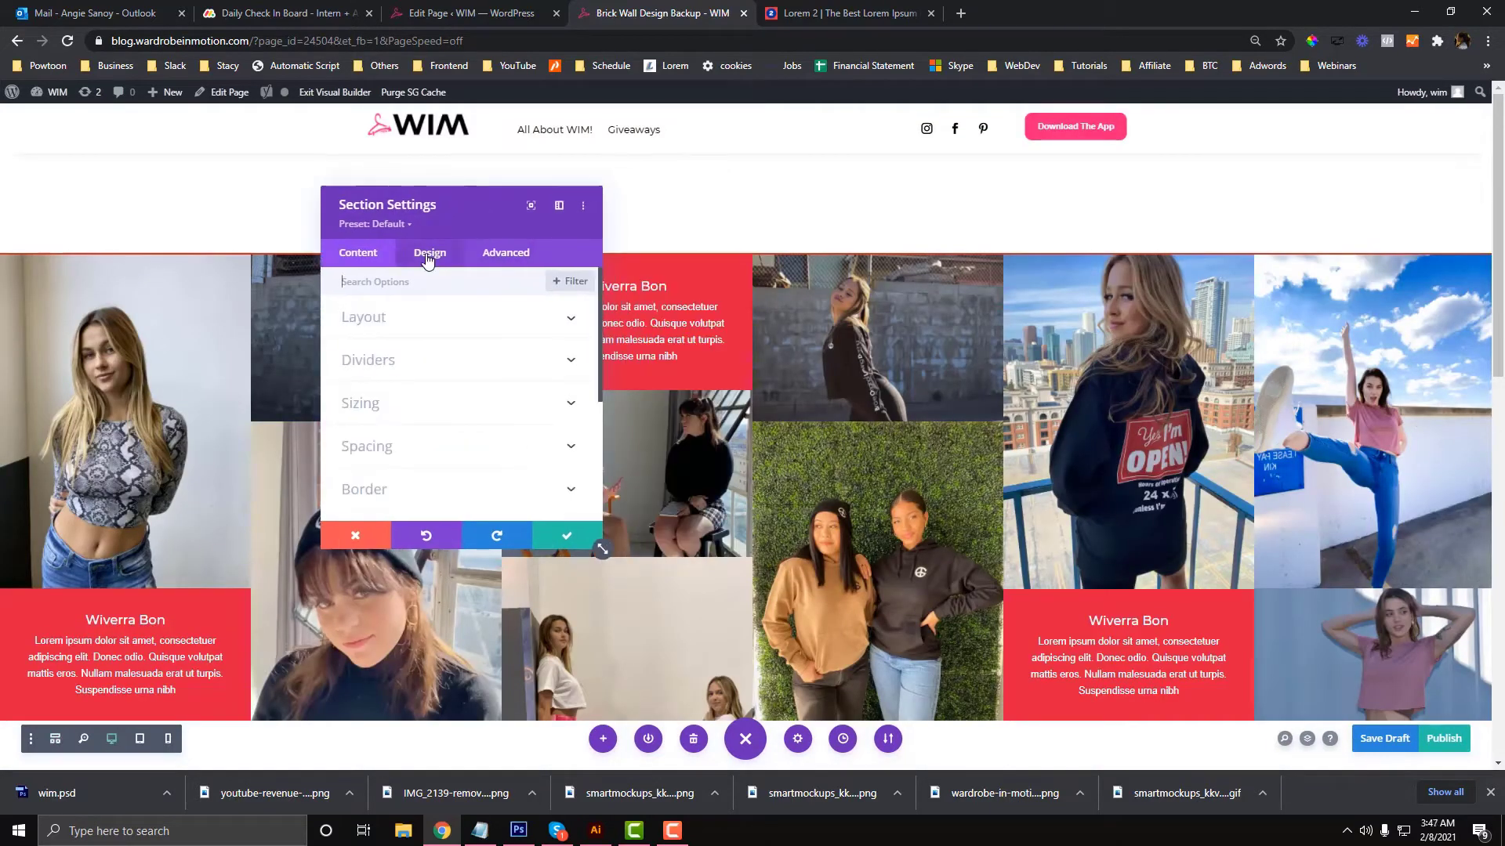
pyautogui.click(417, 441)
pyautogui.doubleClick(358, 341)
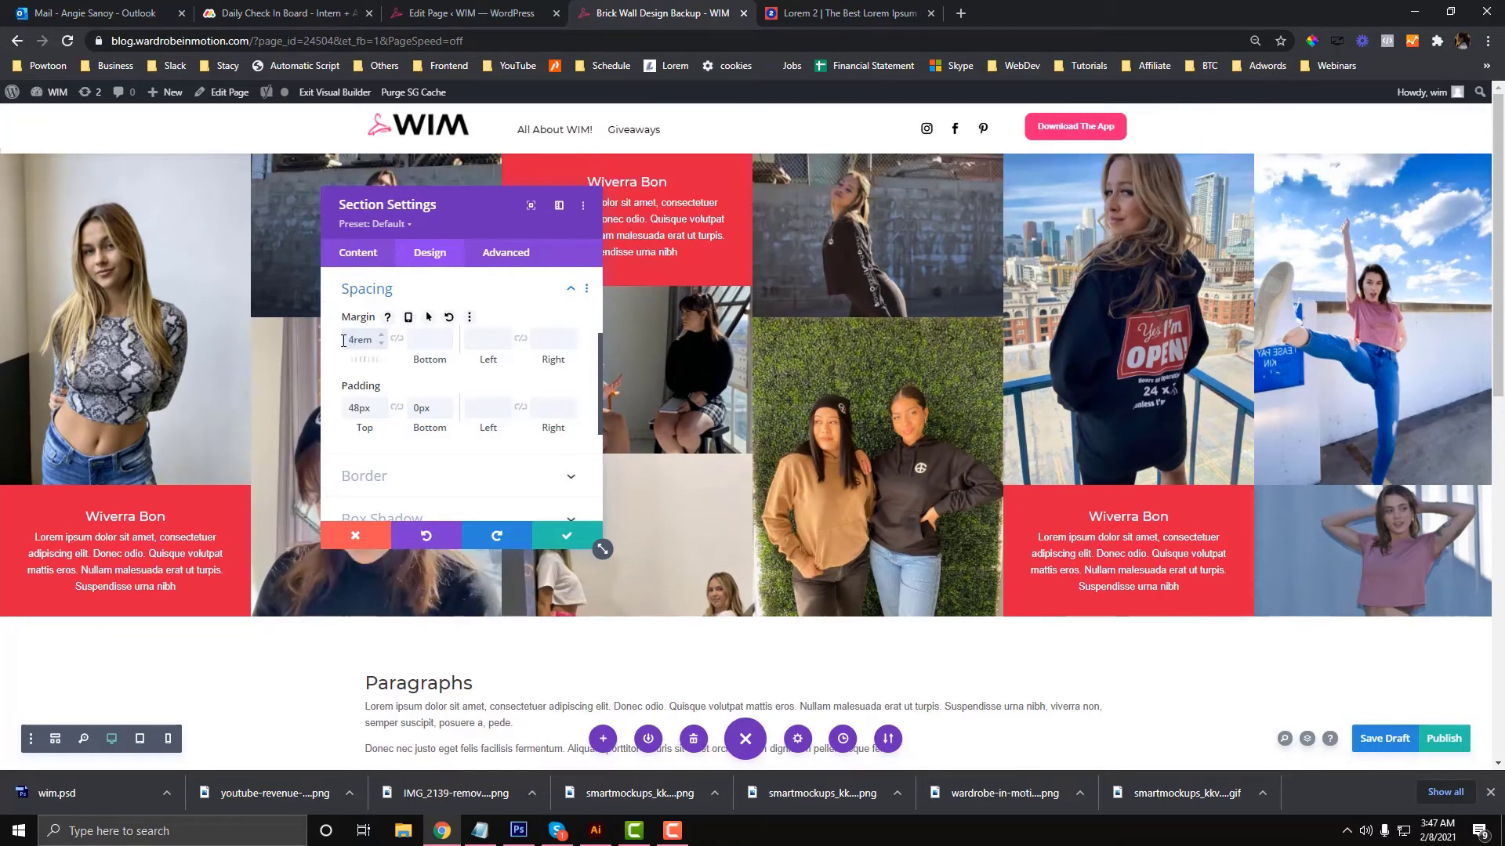
pyautogui.click(568, 541)
pyautogui.hotkey('ctrl', 's')
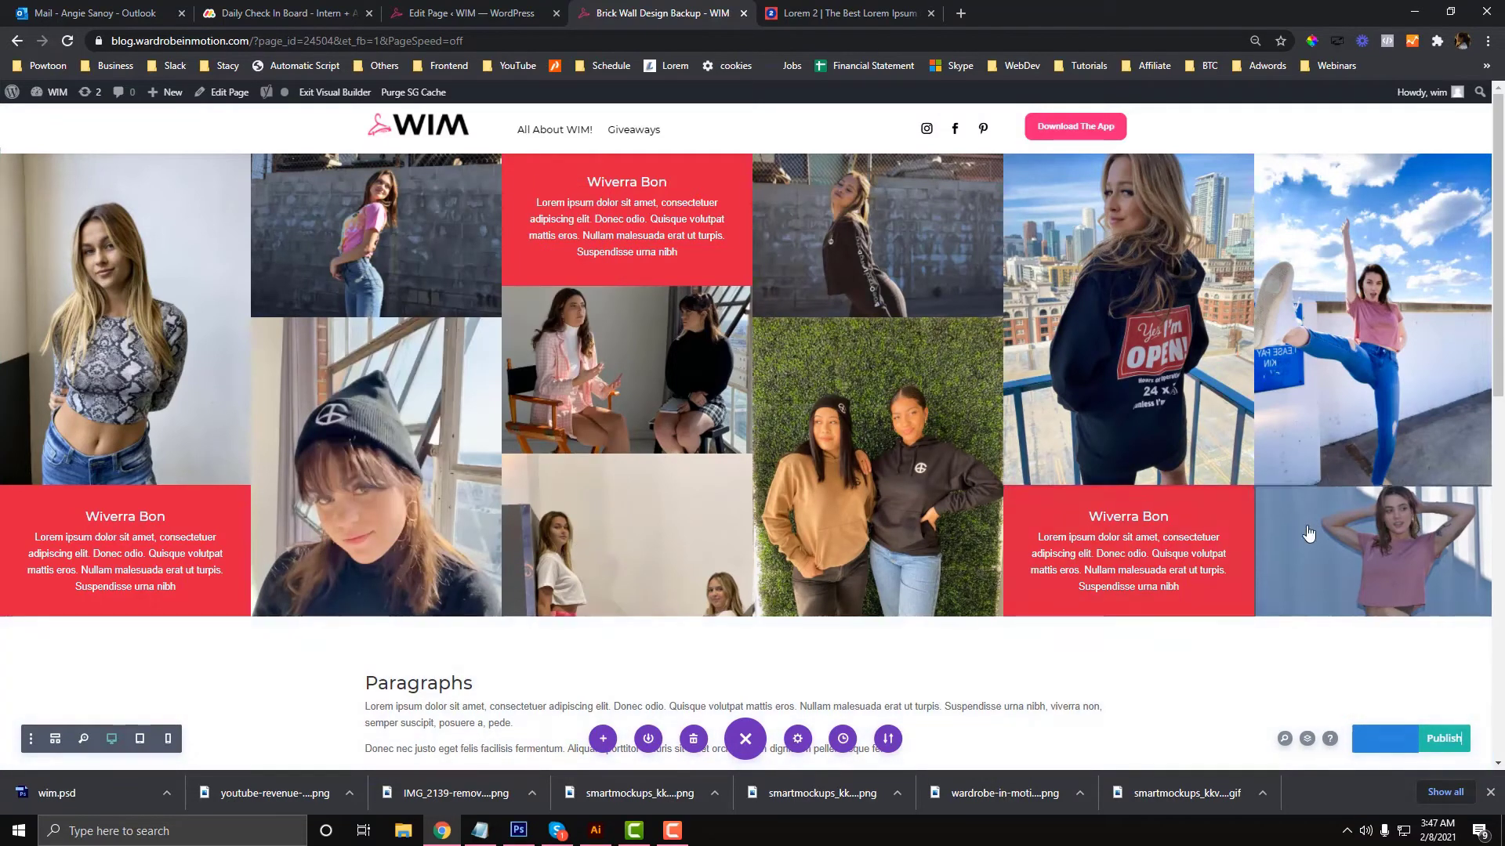
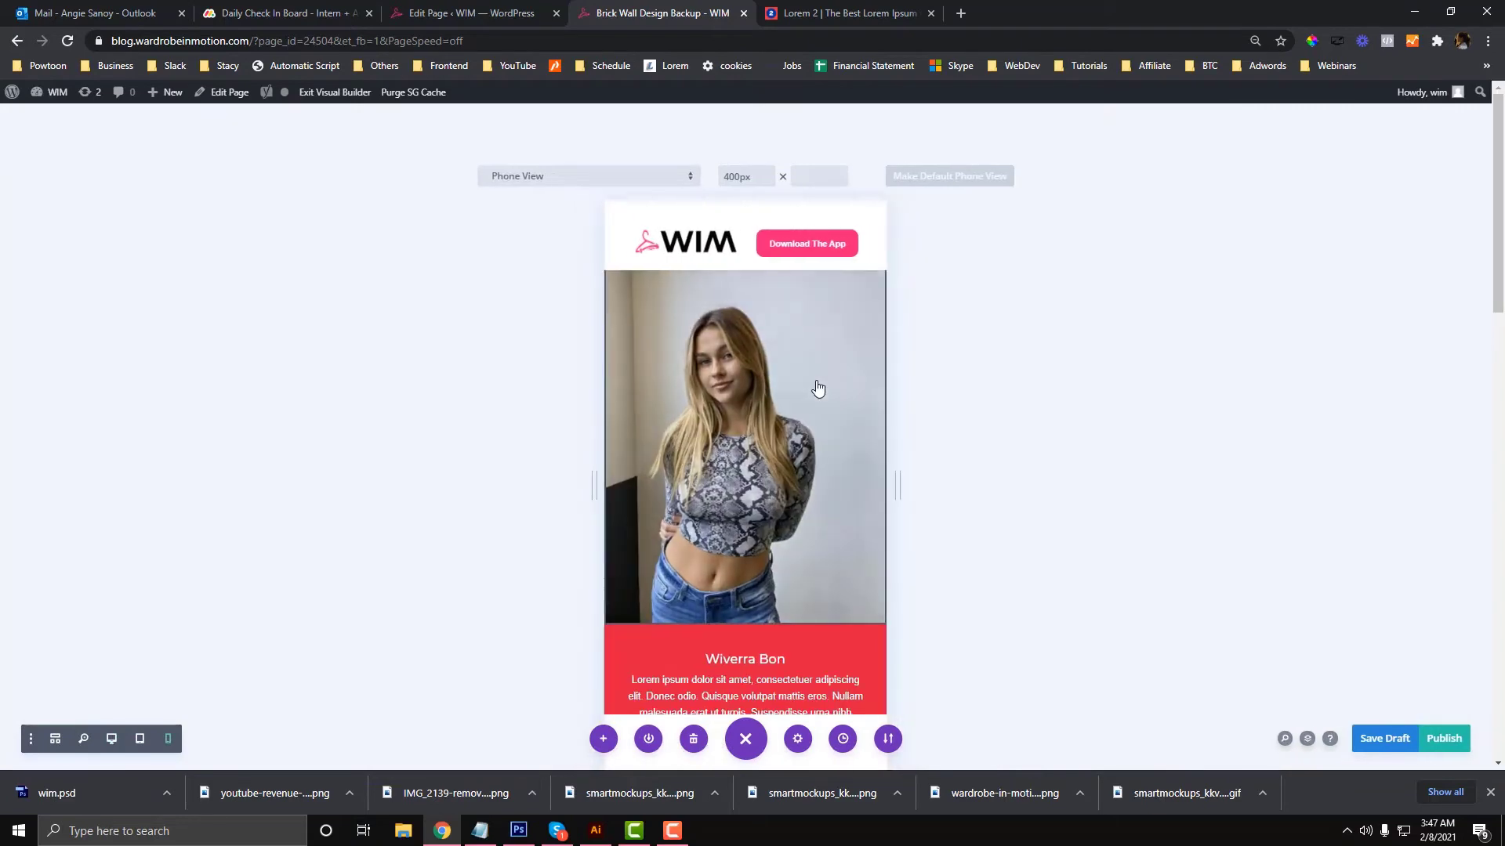
pyautogui.click(111, 740)
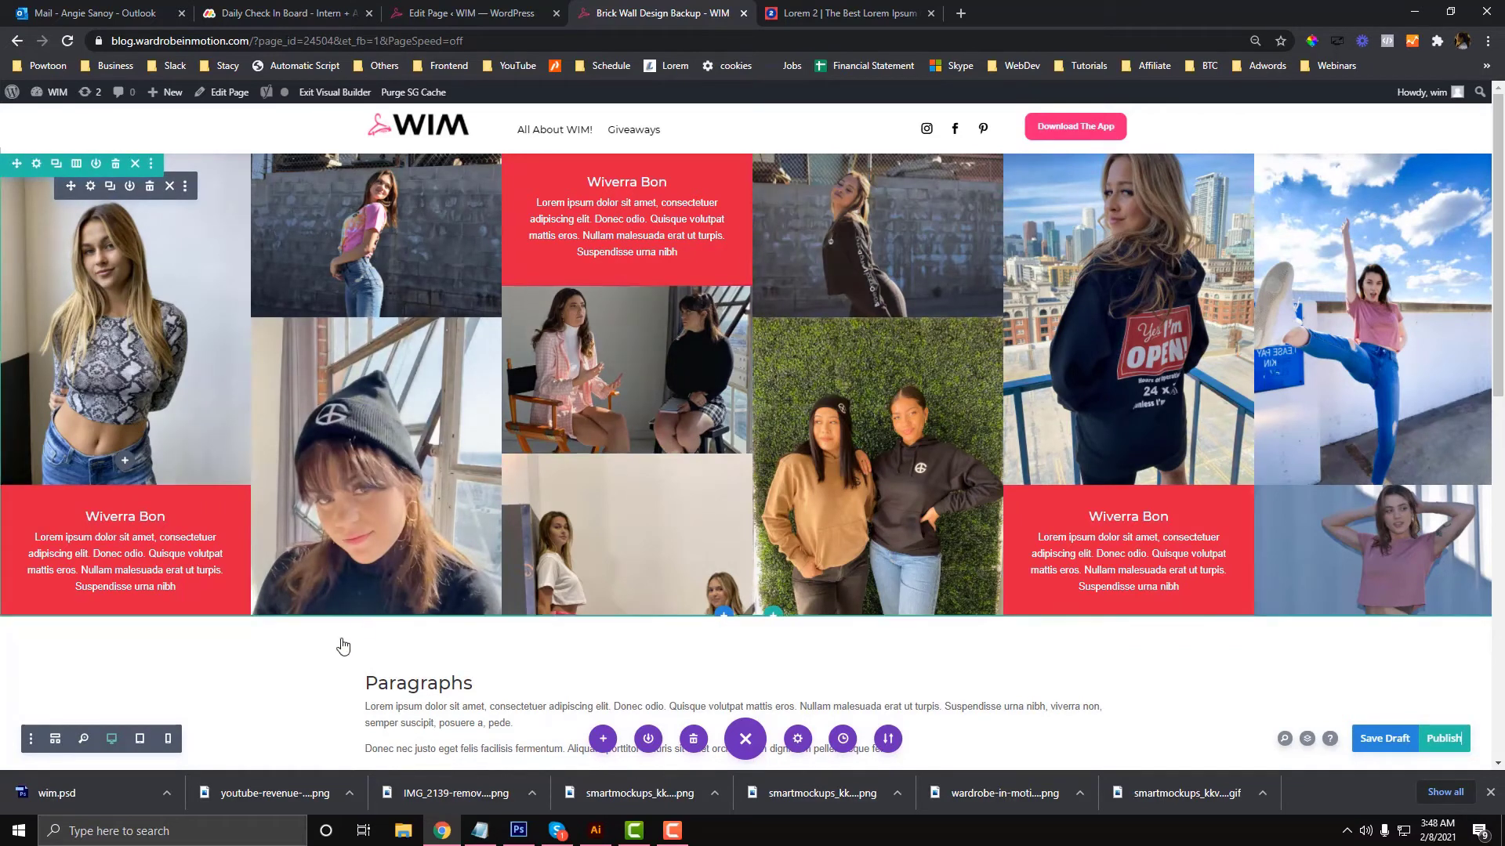
pyautogui.click(56, 739)
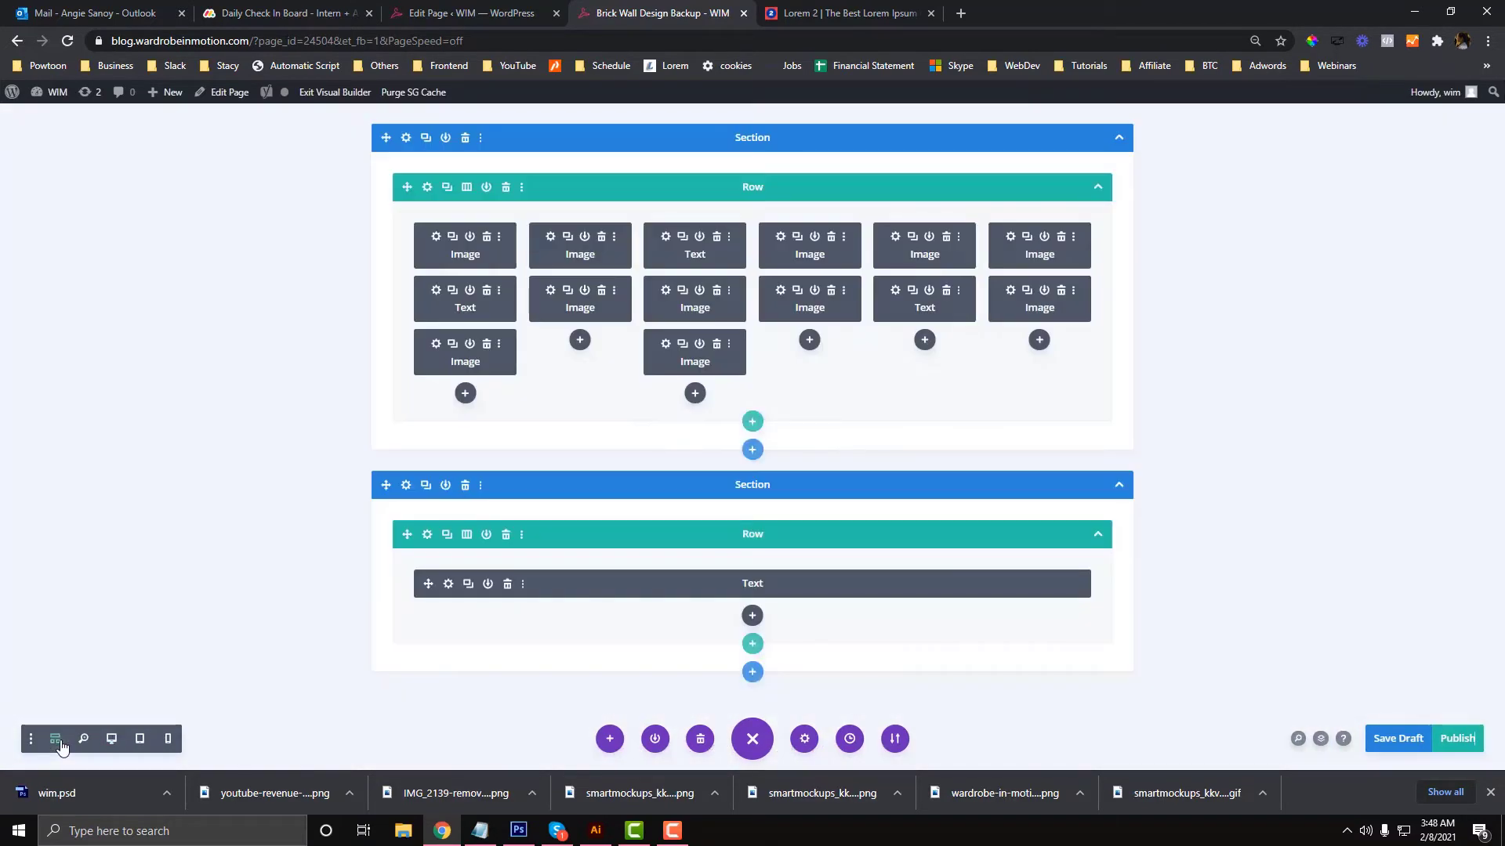
pyautogui.click(438, 236)
pyautogui.click(569, 537)
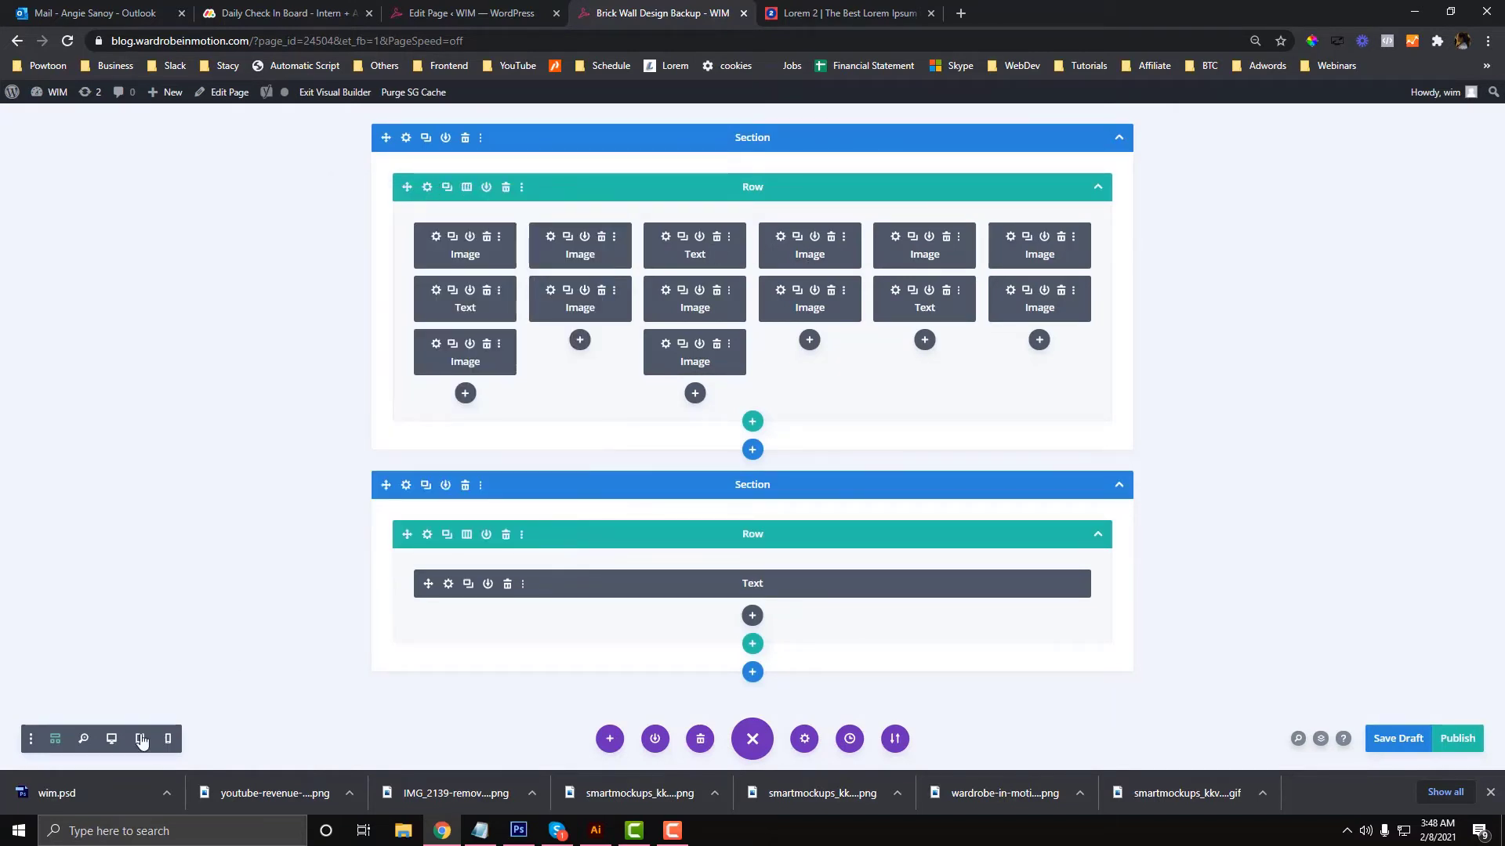
pyautogui.click(112, 739)
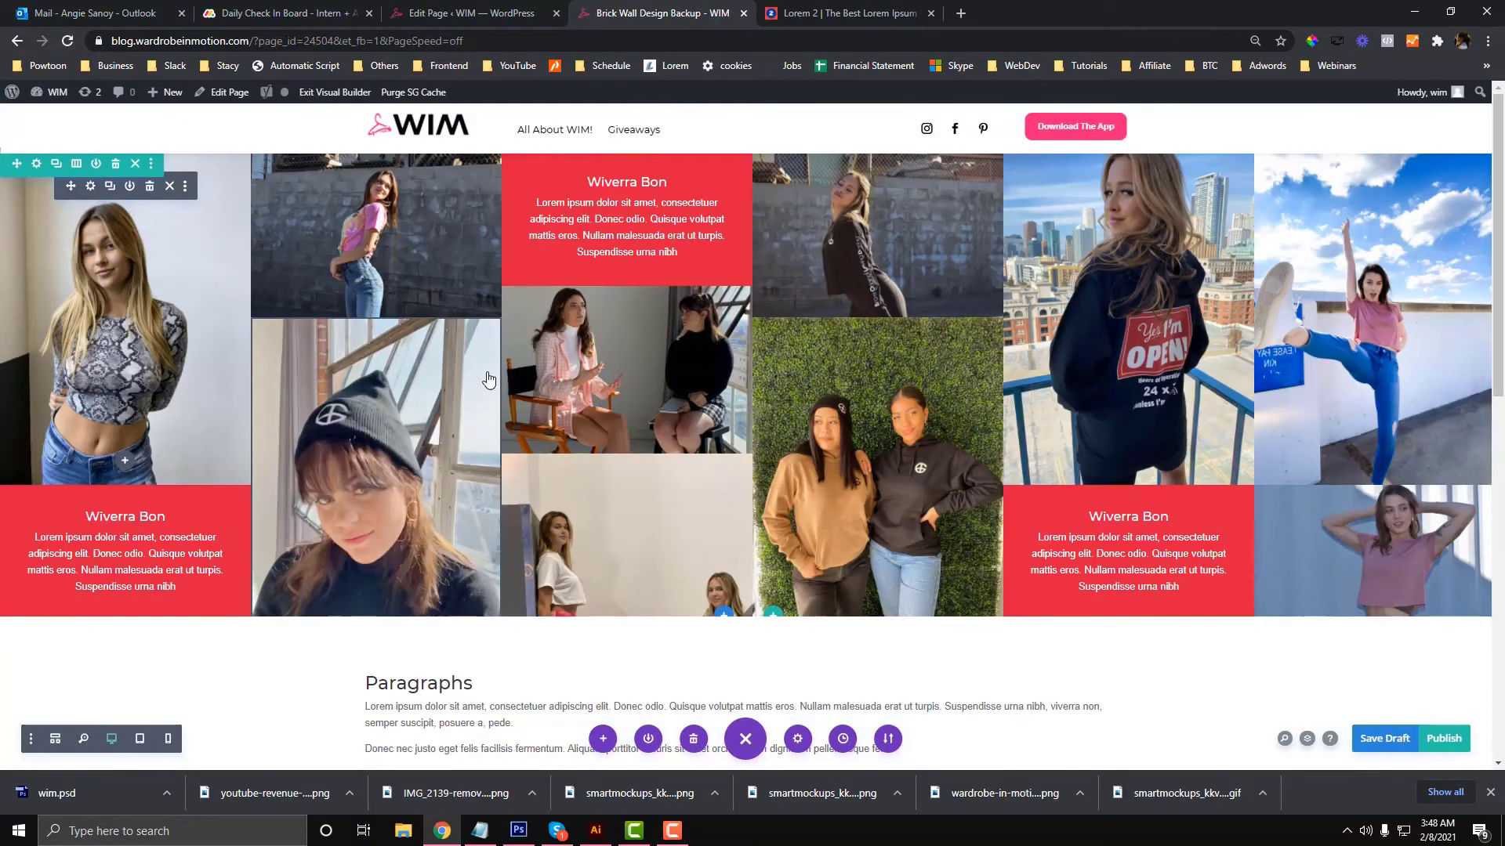
# From the photo row's settings in wireframe view, disable the sixth column on phone and tablet and save the column
pyautogui.click(54, 739)
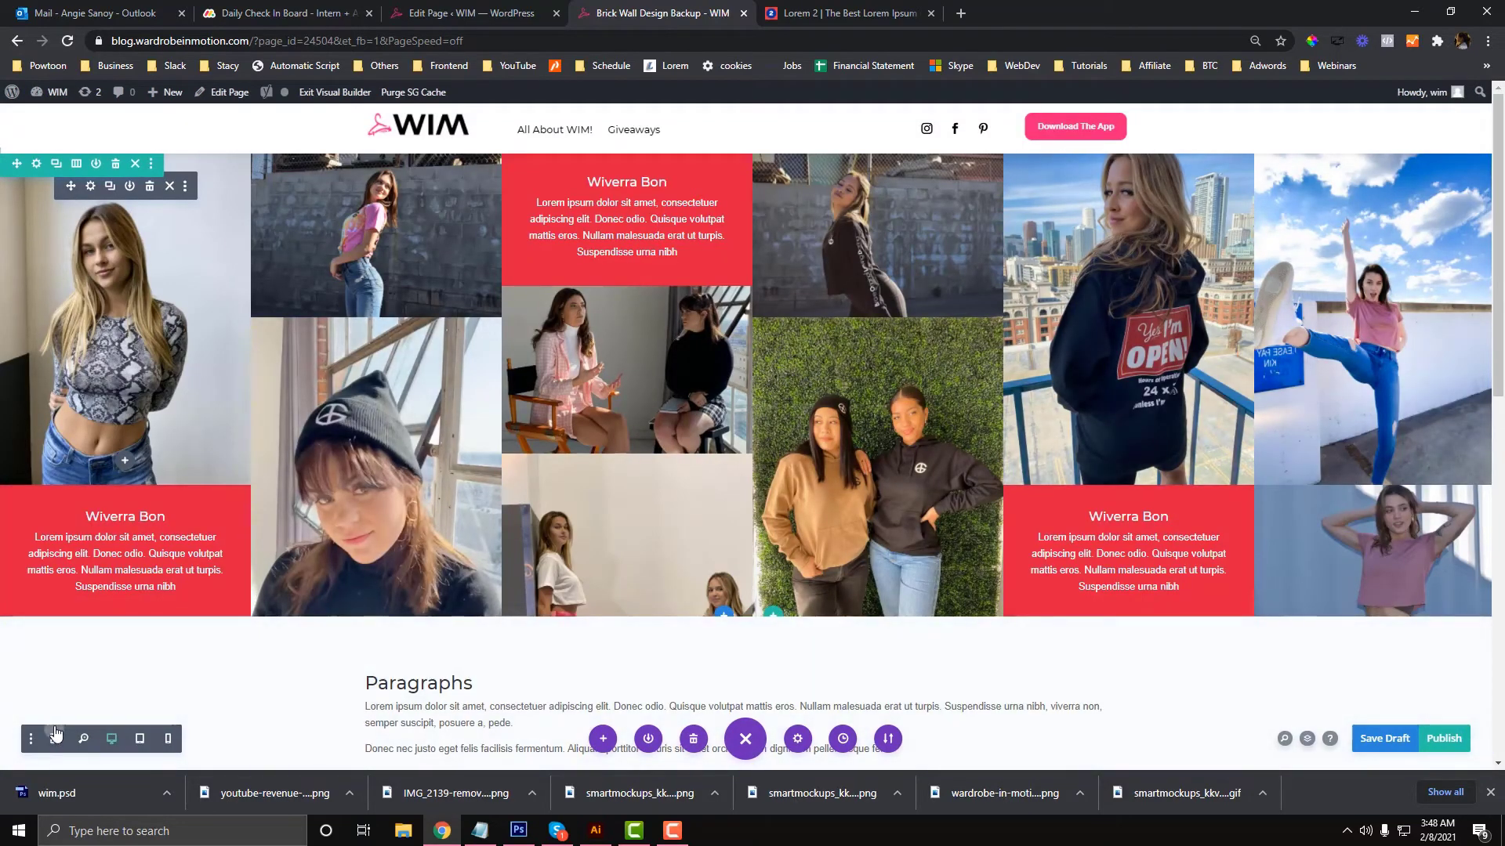
pyautogui.click(427, 187)
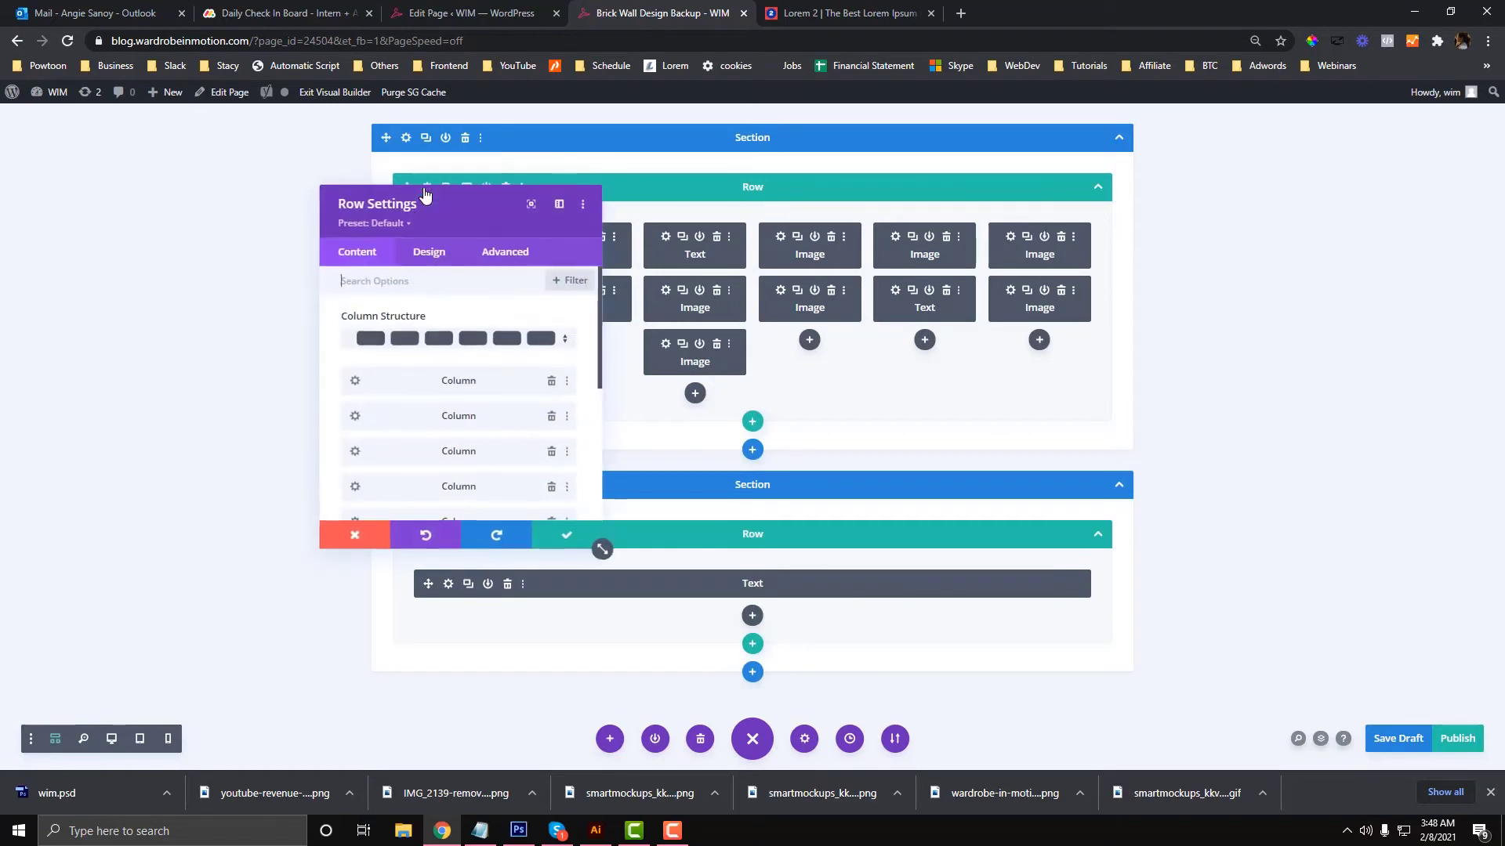
pyautogui.scroll(-2, 355, 455)
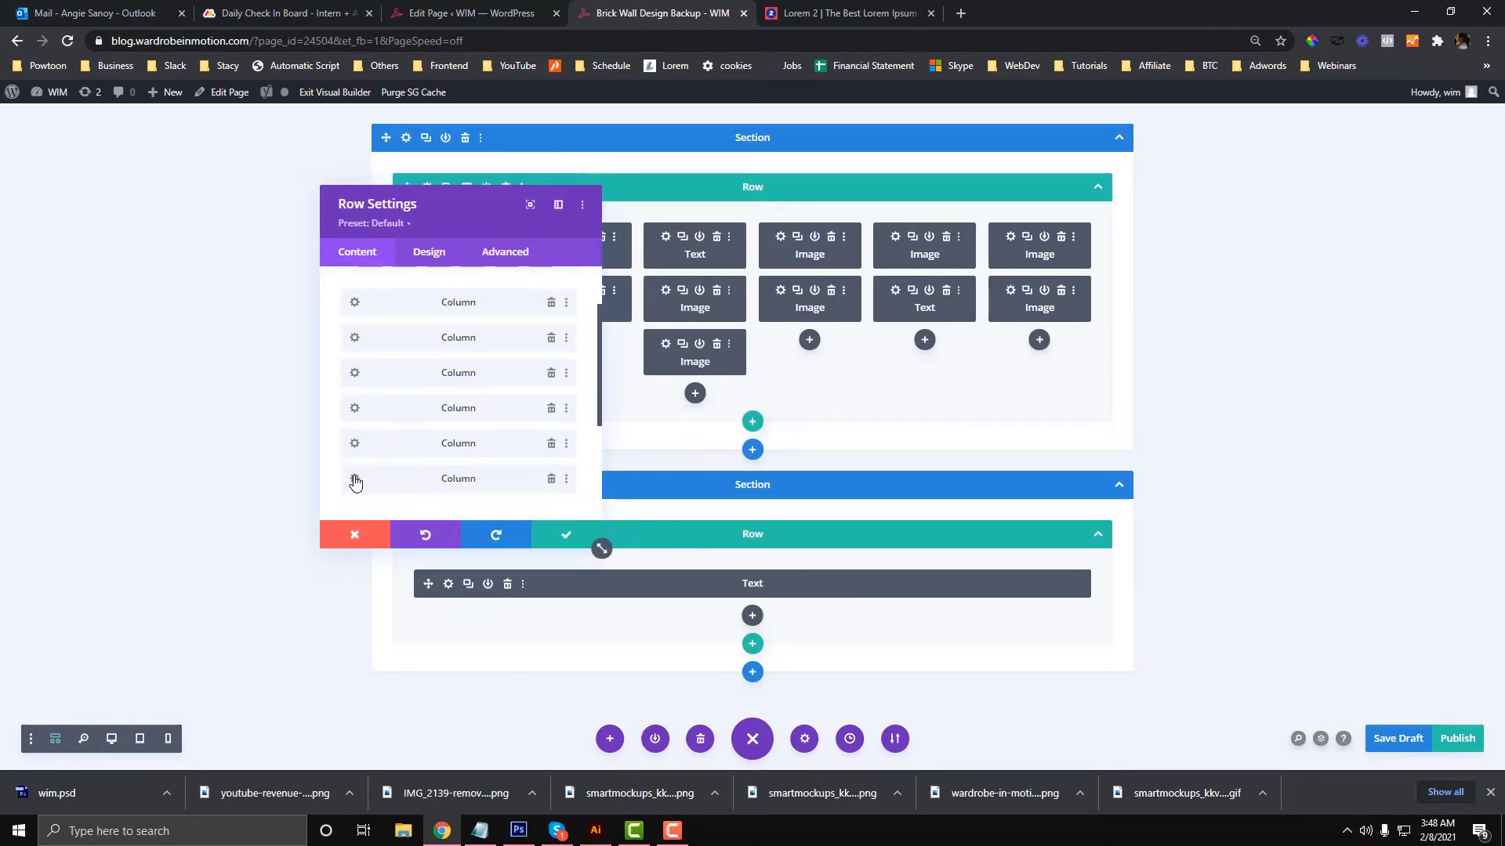
pyautogui.click(355, 480)
pyautogui.click(483, 259)
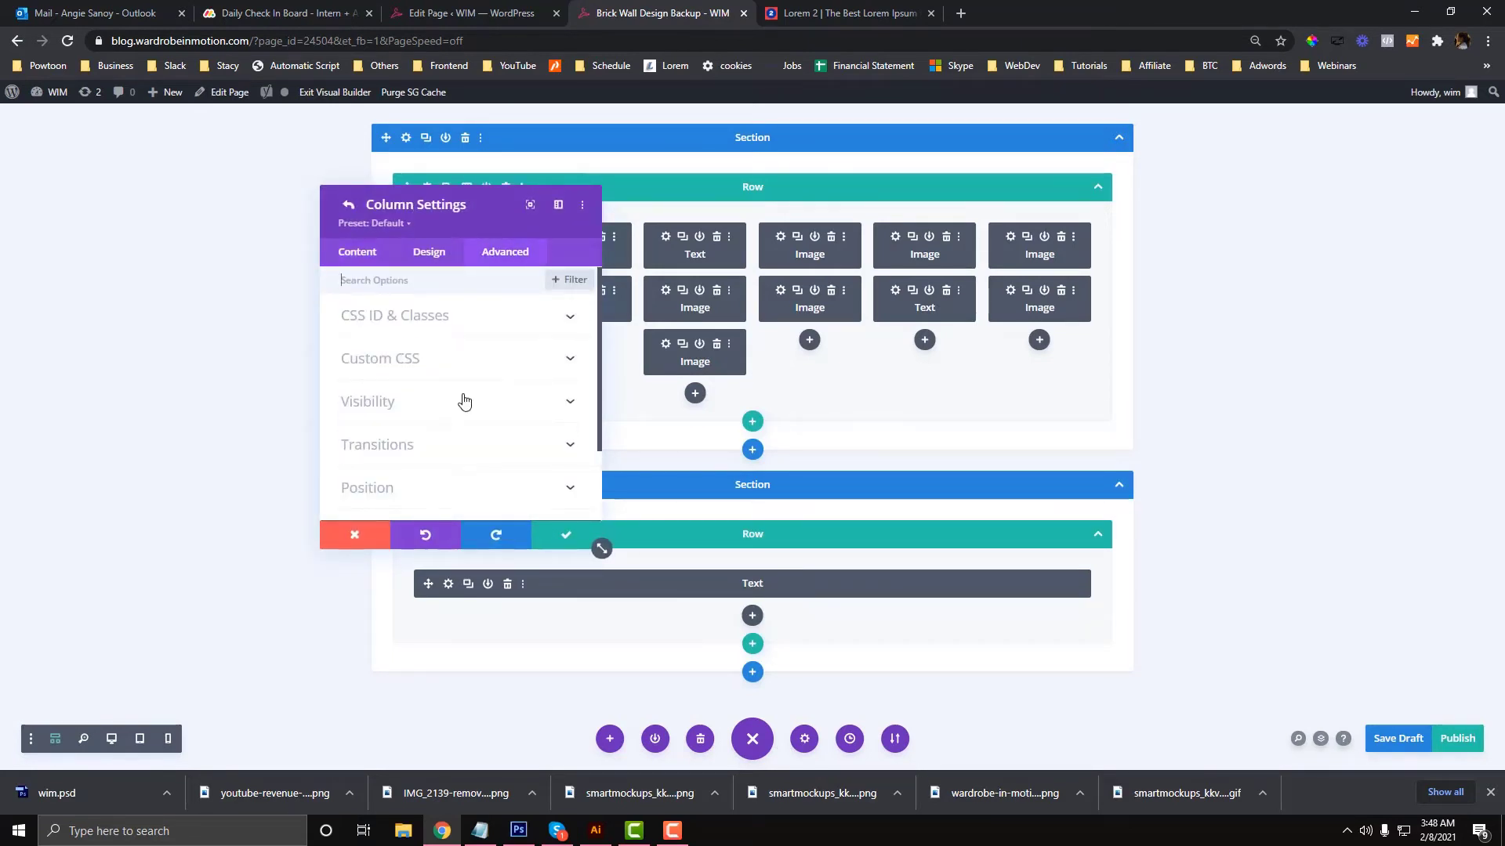
pyautogui.scroll(-2, 463, 392)
pyautogui.click(463, 305)
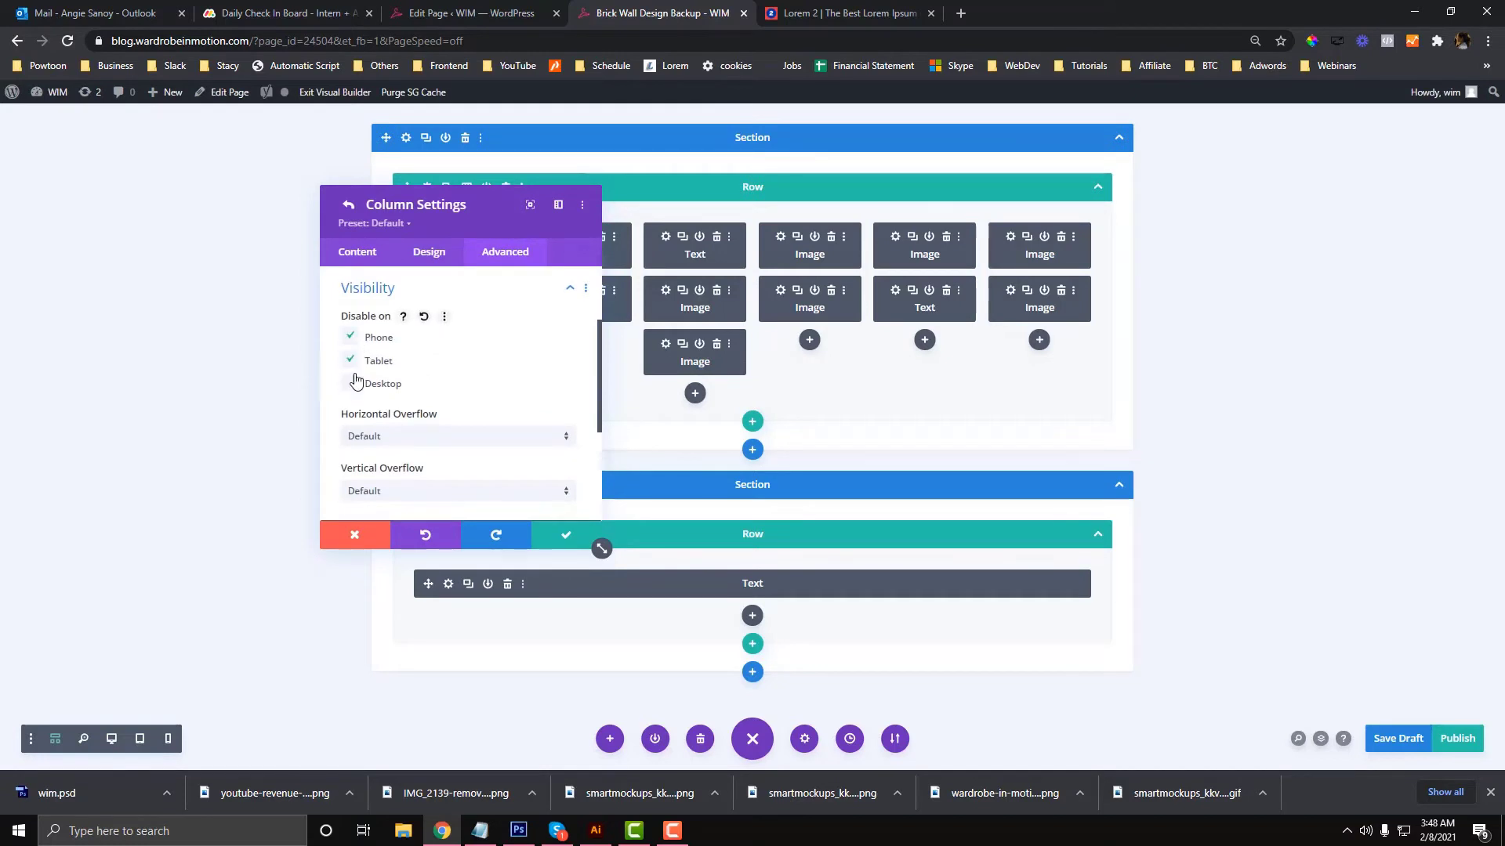
pyautogui.click(551, 537)
# Disable the photo row's fifth column on tablet and desktop in its visibility settings and save the column
pyautogui.click(354, 443)
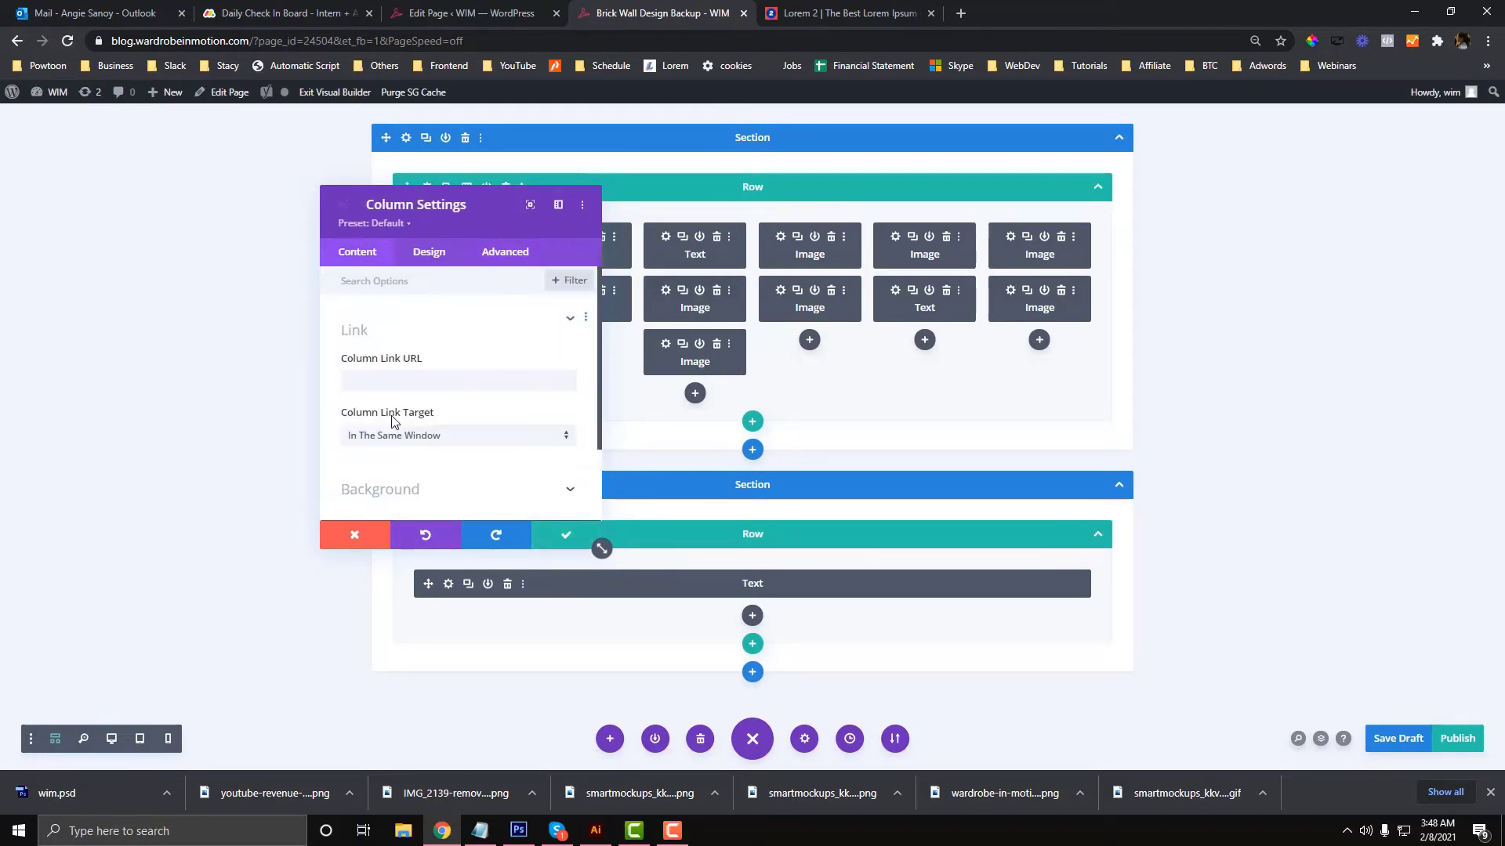
pyautogui.click(447, 396)
pyautogui.scroll(1, 445, 360)
pyautogui.click(427, 396)
pyautogui.scroll(2, 427, 400)
pyautogui.click(427, 400)
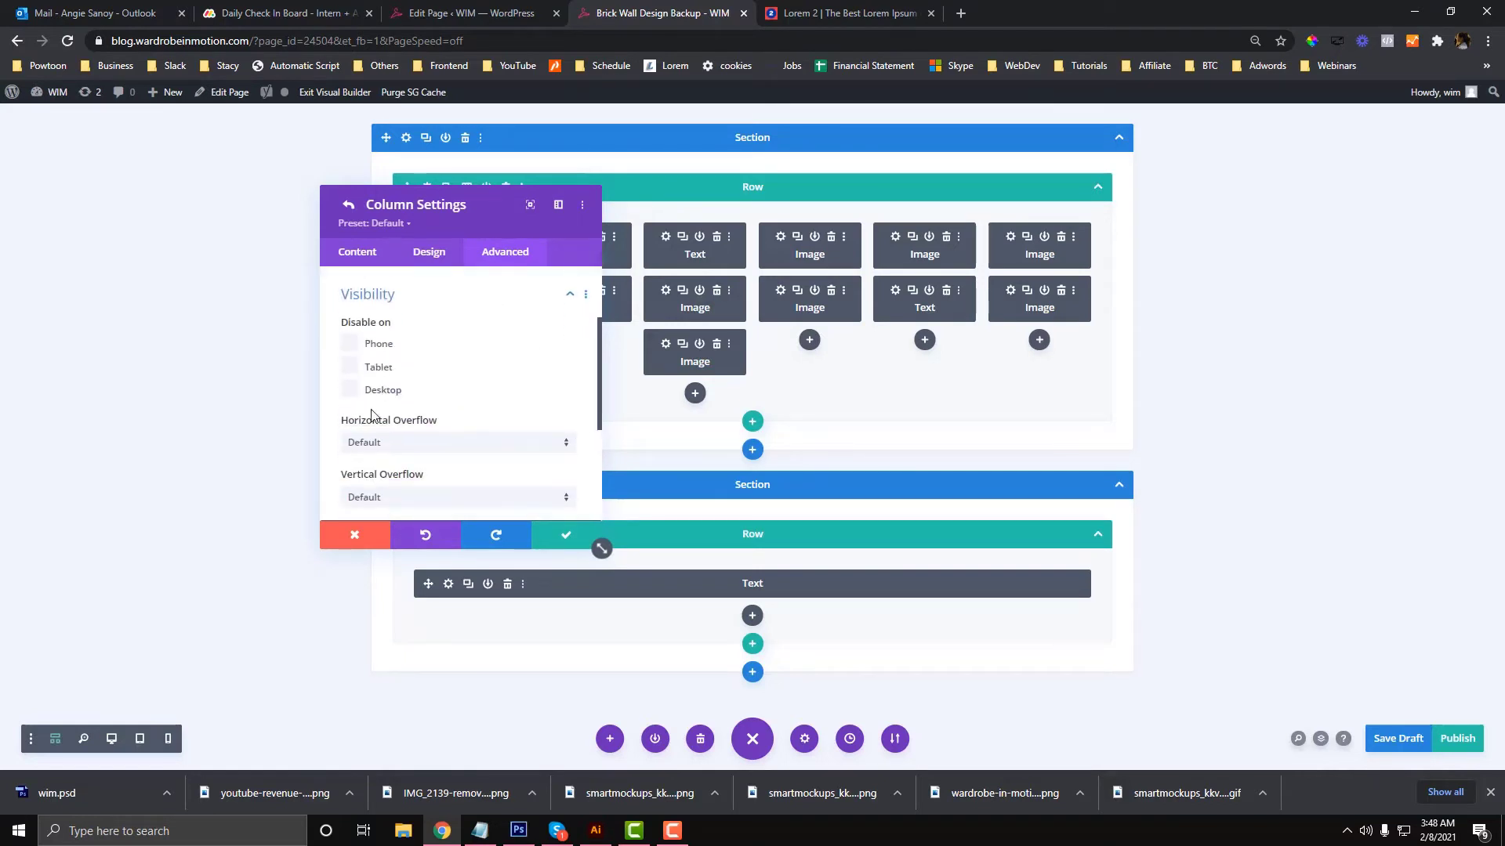
pyautogui.click(554, 535)
# Disable the photo row's fourth column on phone and tablet in its visibility settings and save the column
pyautogui.scroll(-2, 364, 454)
pyautogui.click(354, 409)
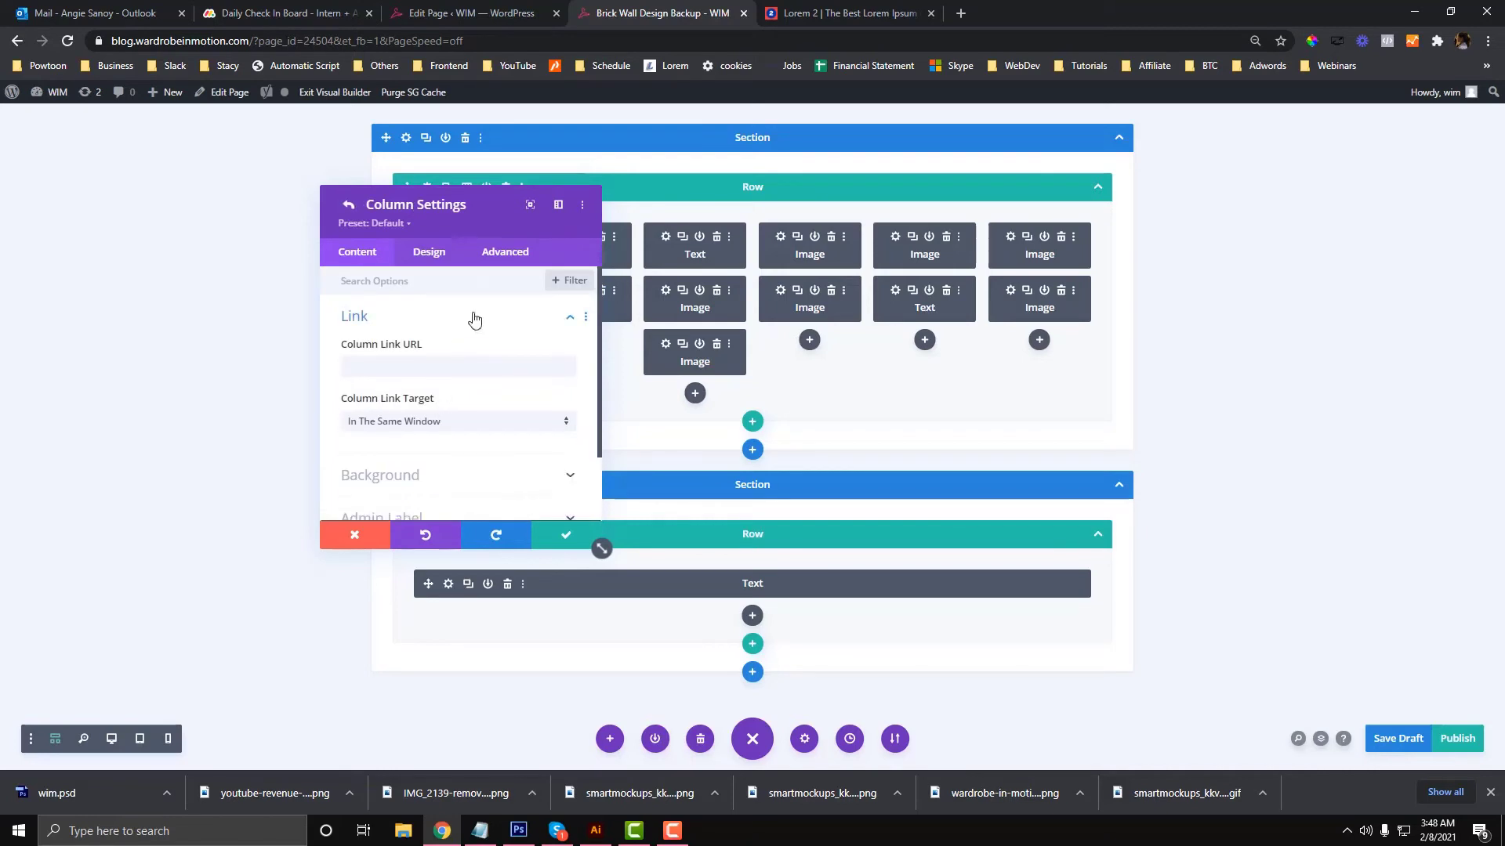
pyautogui.click(504, 252)
pyautogui.scroll(1, 454, 390)
pyautogui.click(454, 388)
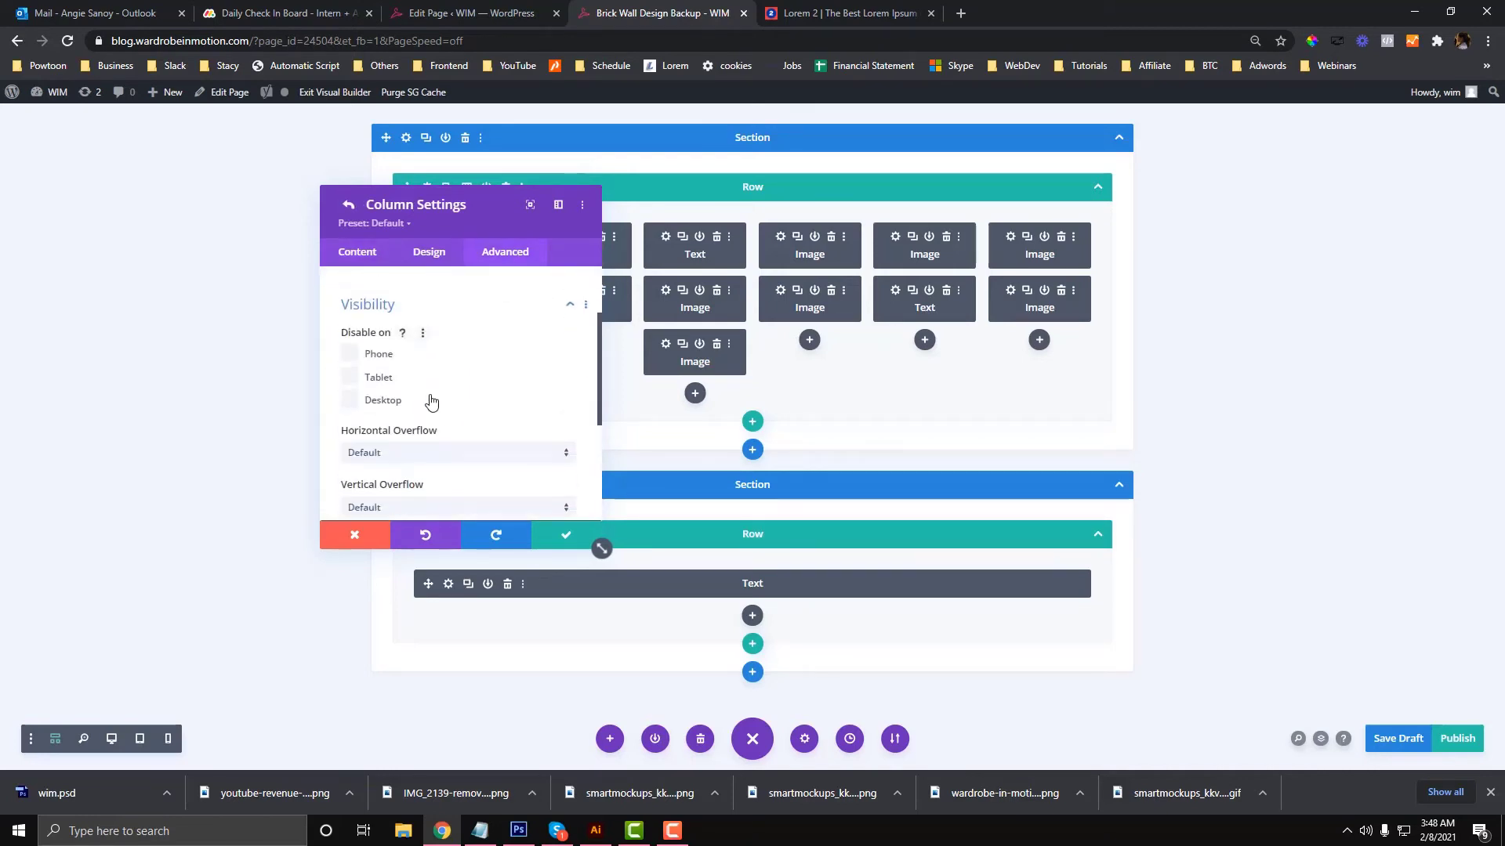
pyautogui.click(555, 532)
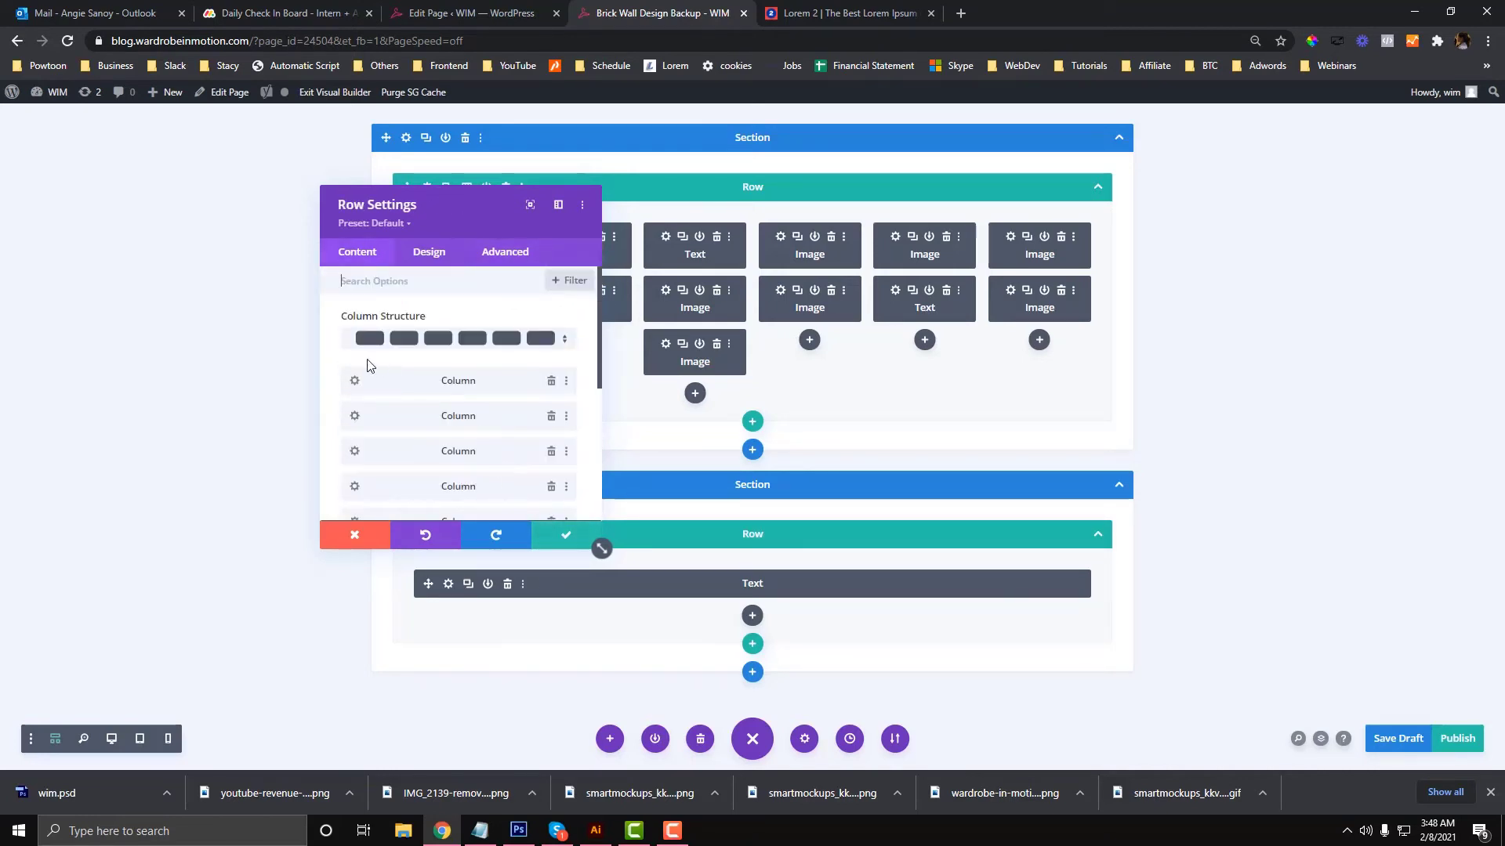
# Disable the photo row's first column on phone and tablet, save the column, and save the row settings
pyautogui.click(354, 381)
pyautogui.click(505, 251)
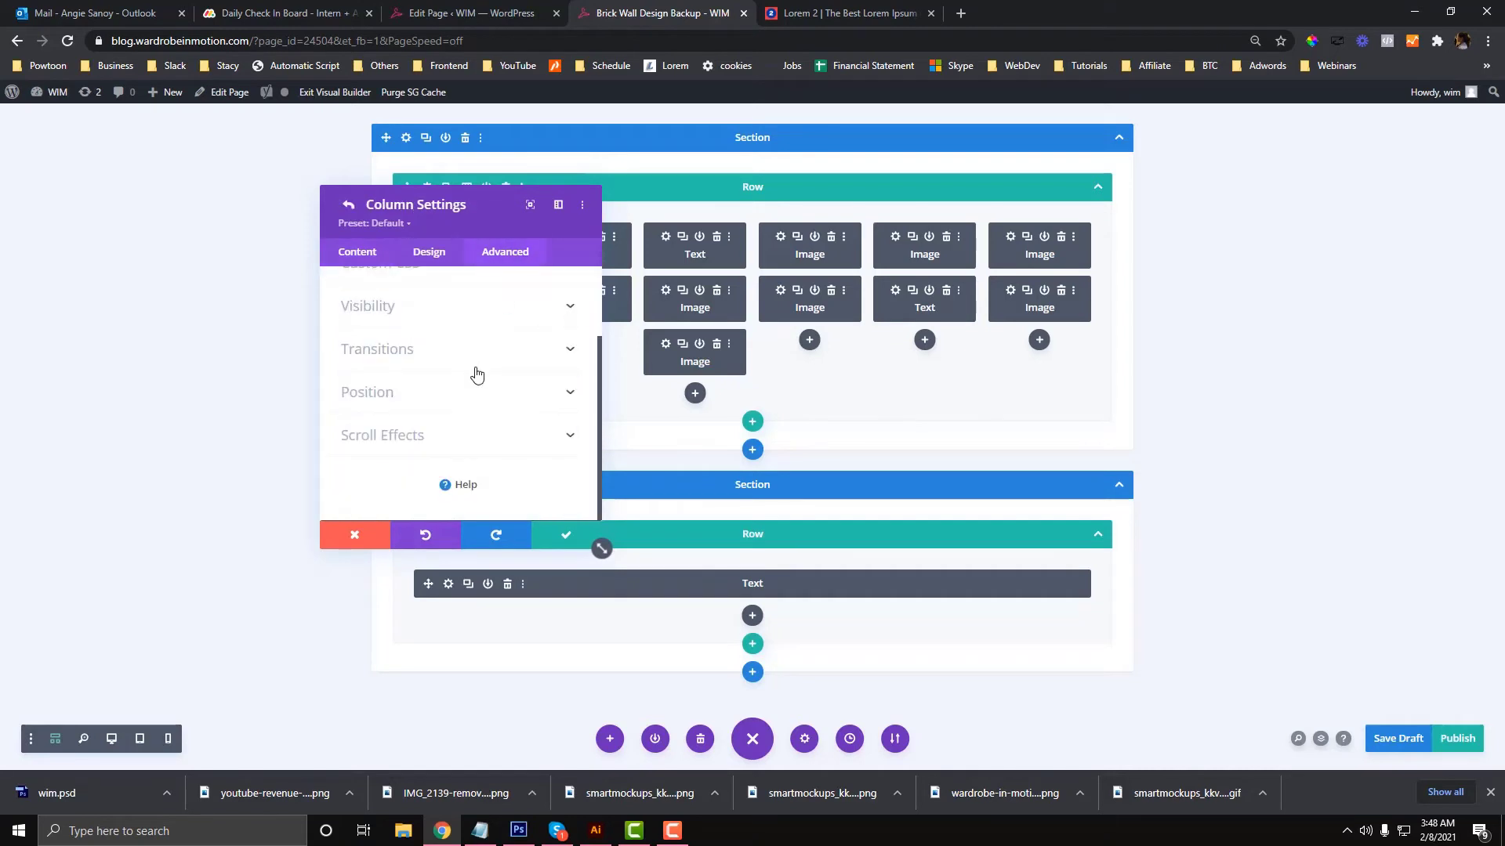
pyautogui.click(478, 304)
pyautogui.click(350, 337)
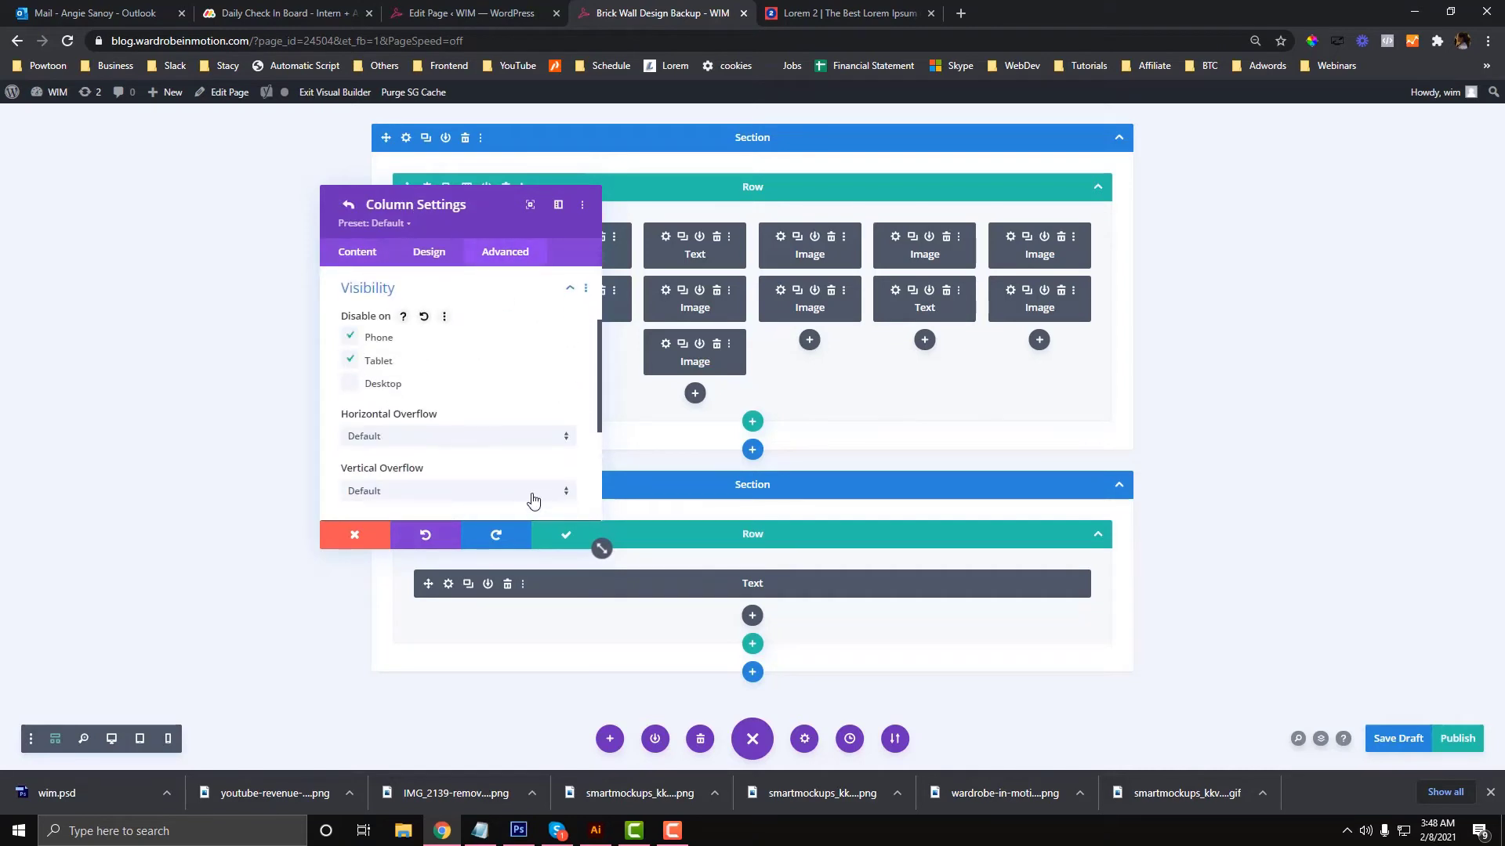
pyautogui.click(554, 533)
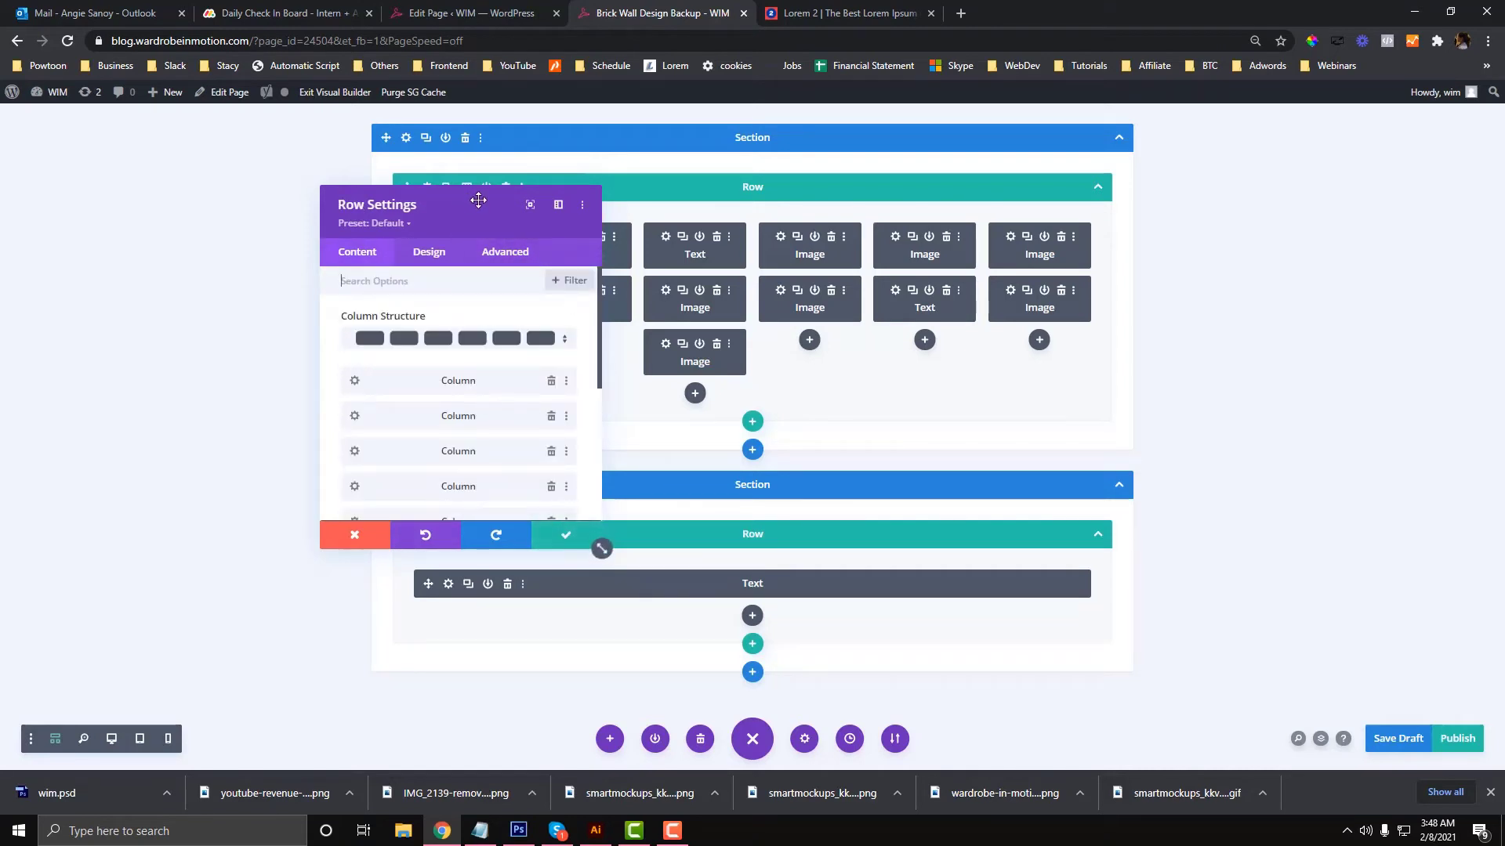
pyautogui.moveTo(478, 201); pyautogui.dragTo(356, 203)
pyautogui.click(443, 540)
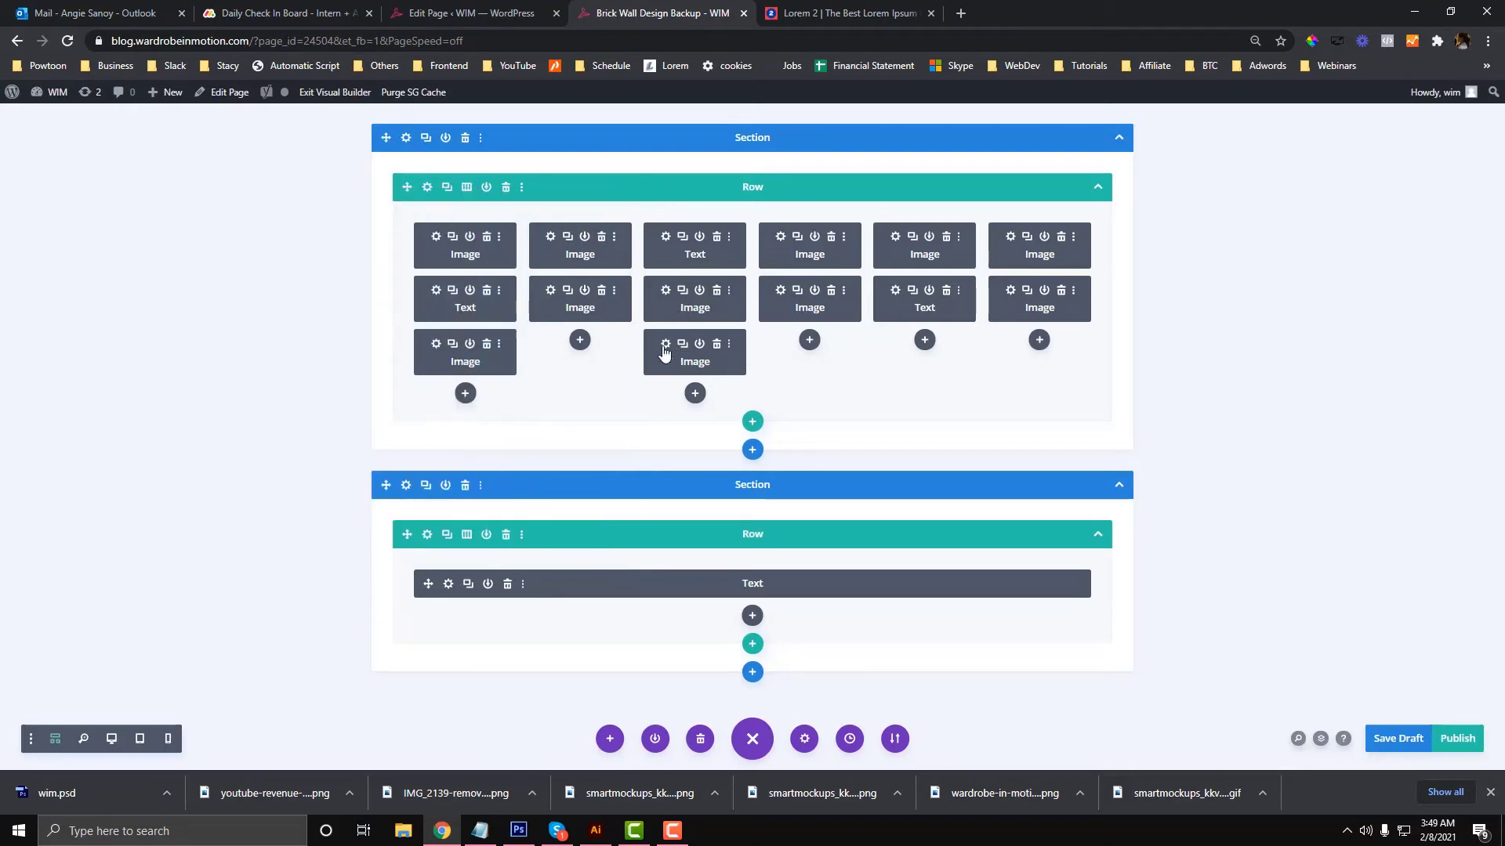
# Disable the last image of the third column on phone and tablet, save it, and return to the desktop view
pyautogui.click(113, 740)
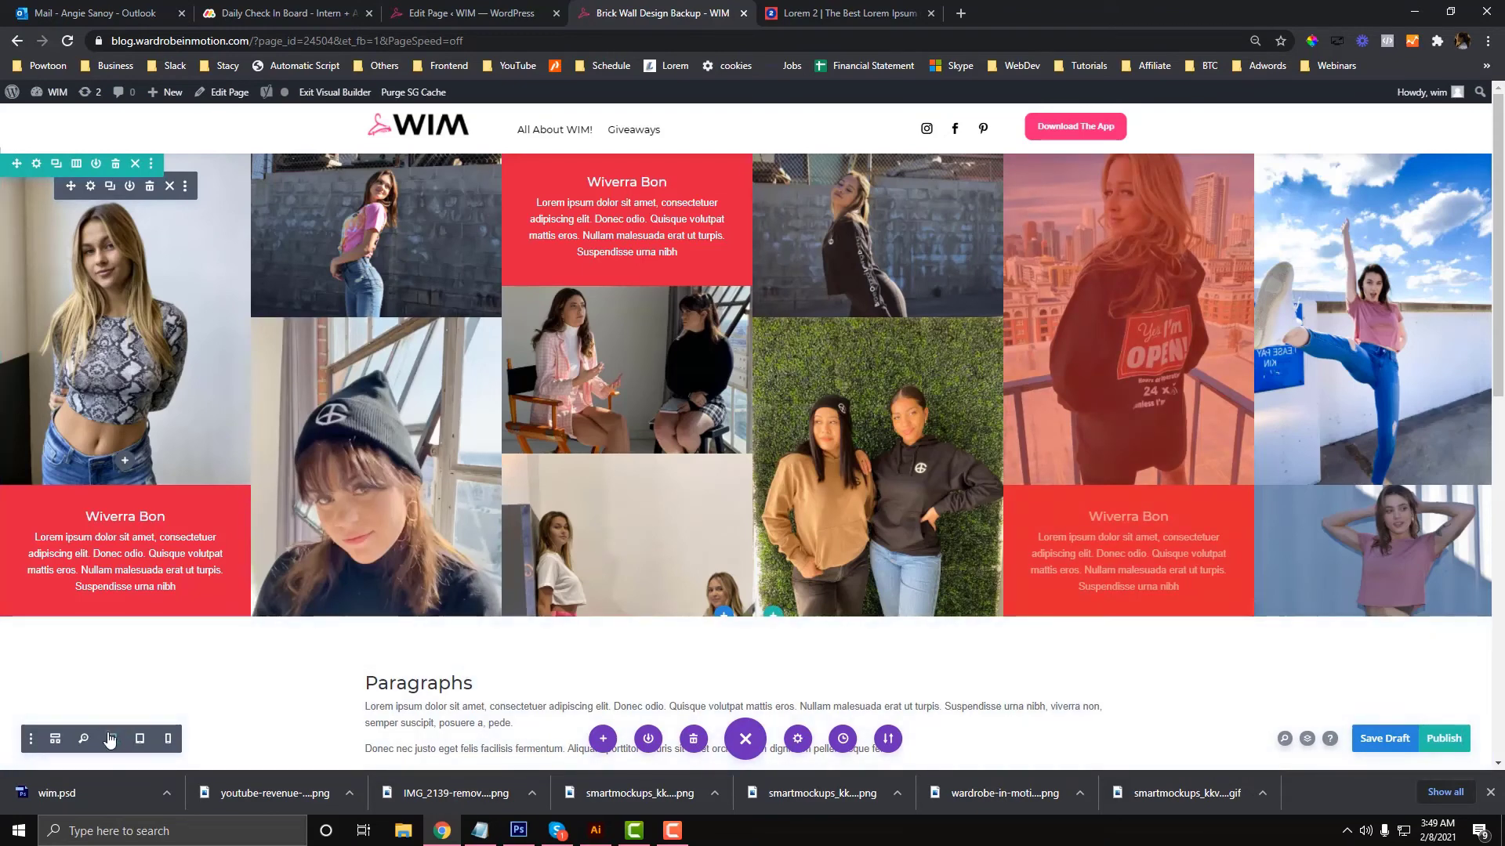
pyautogui.click(55, 738)
pyautogui.click(666, 343)
pyautogui.click(381, 254)
pyautogui.click(328, 446)
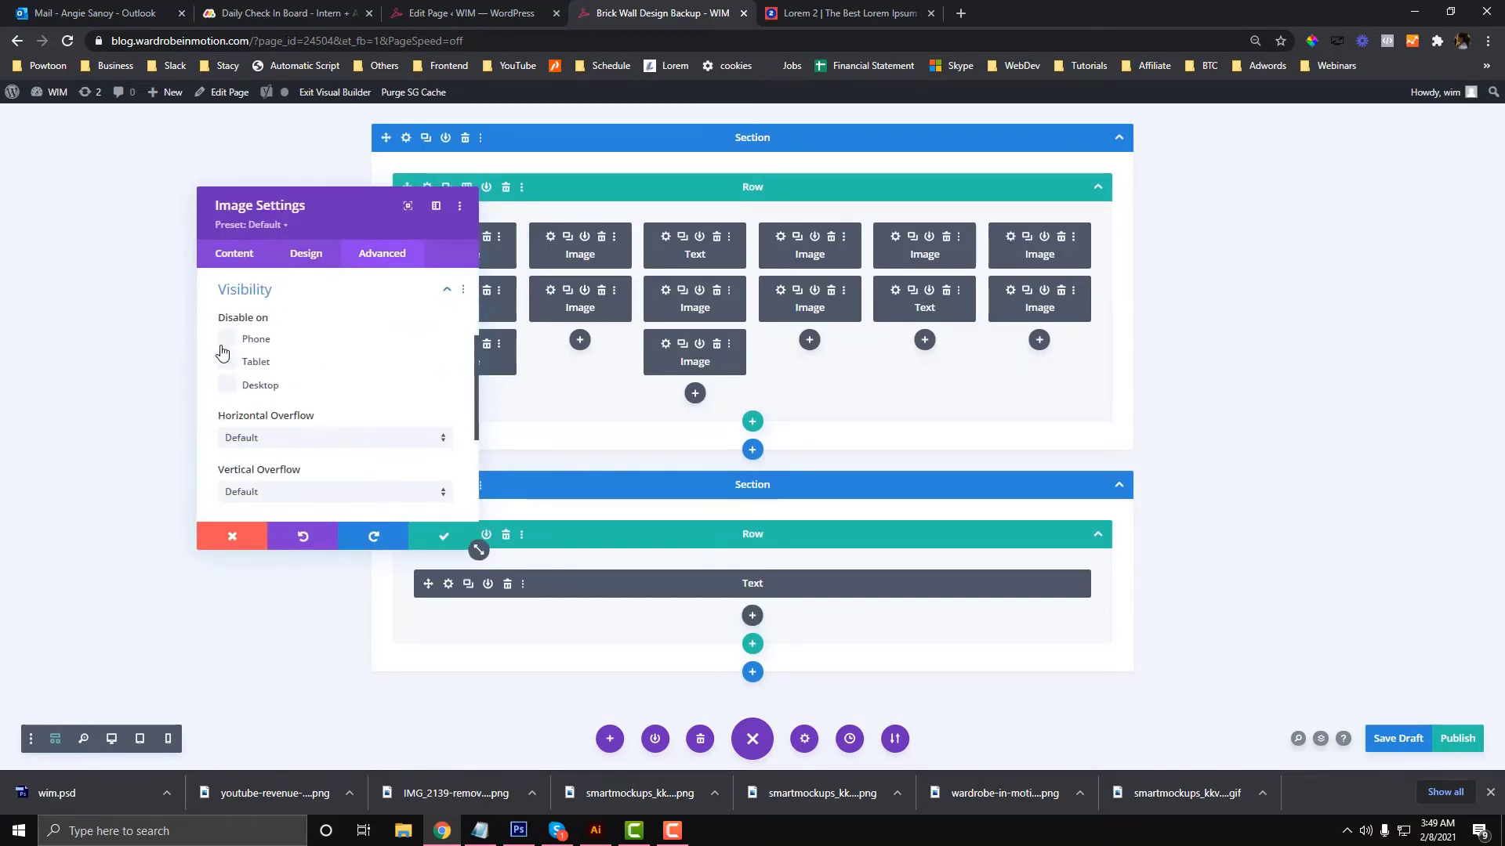
pyautogui.click(462, 539)
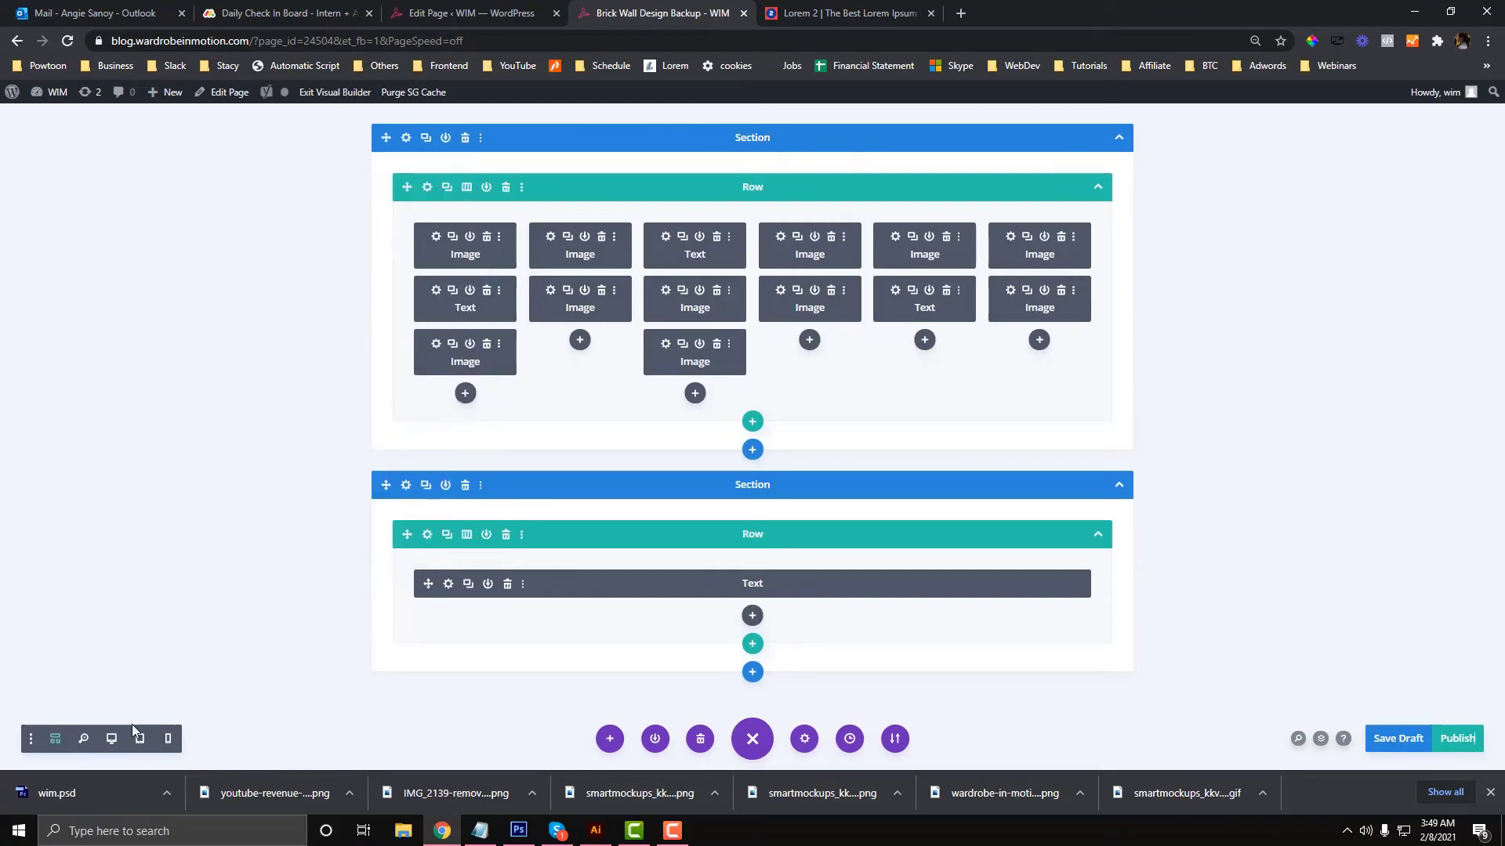
pyautogui.click(113, 740)
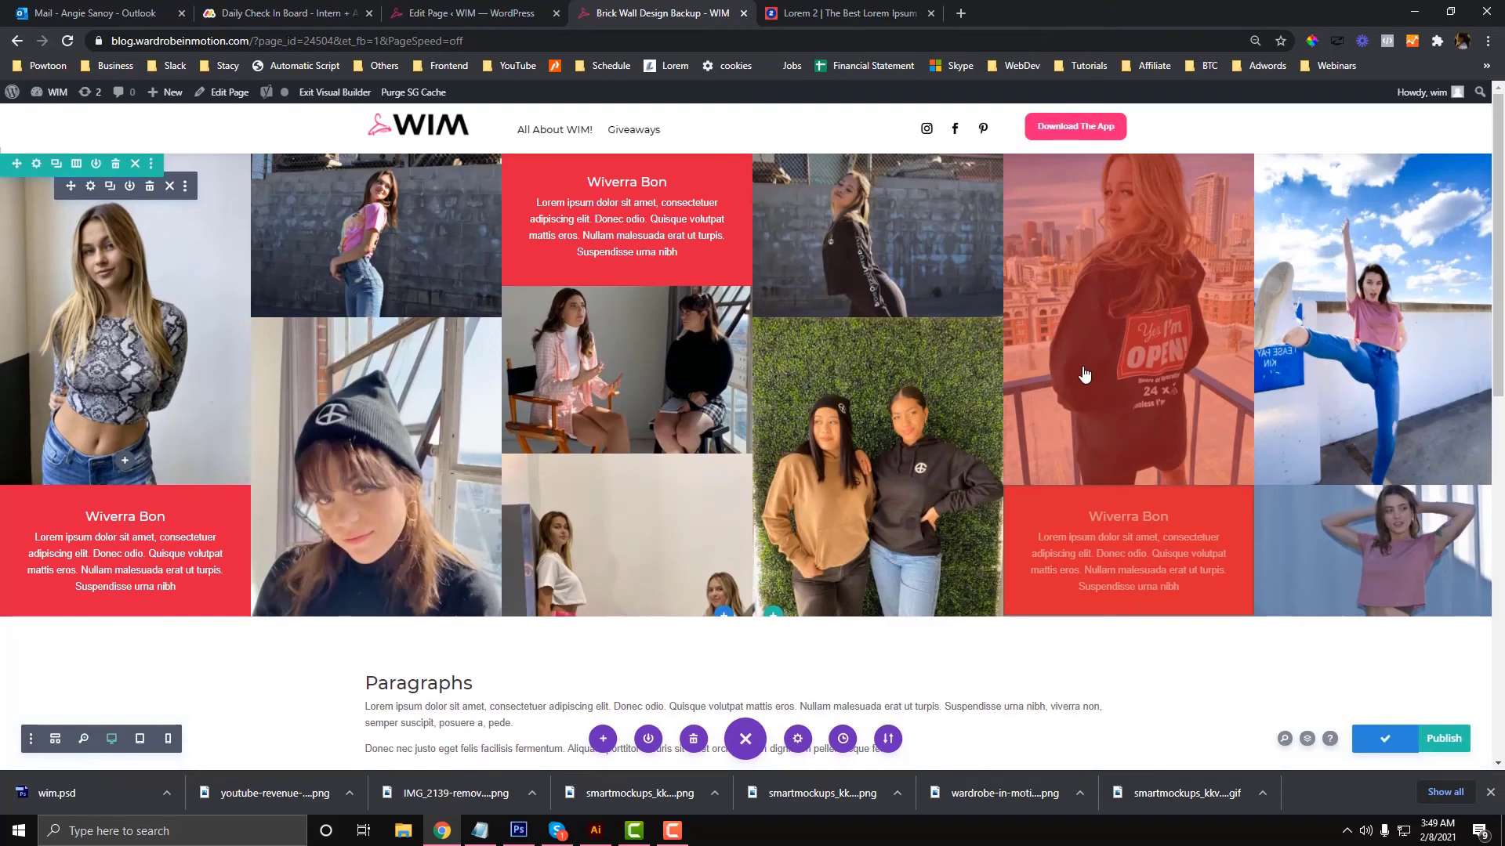
# Correct the faded fifth column's visibility so it is disabled on phone and tablet but enabled on desktop, and save the column
pyautogui.click(1093, 188)
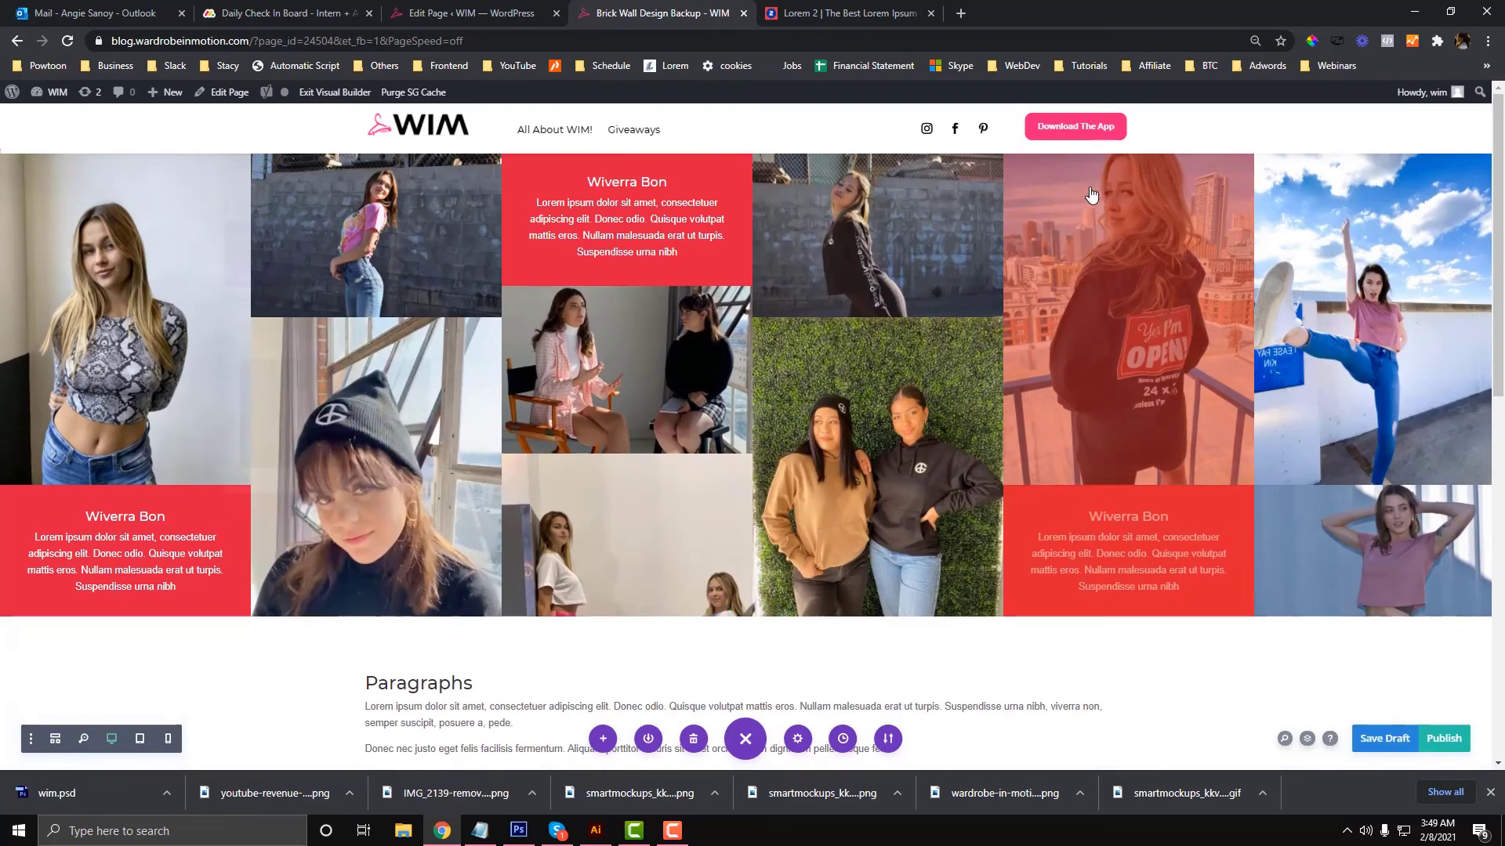
pyautogui.click(475, 542)
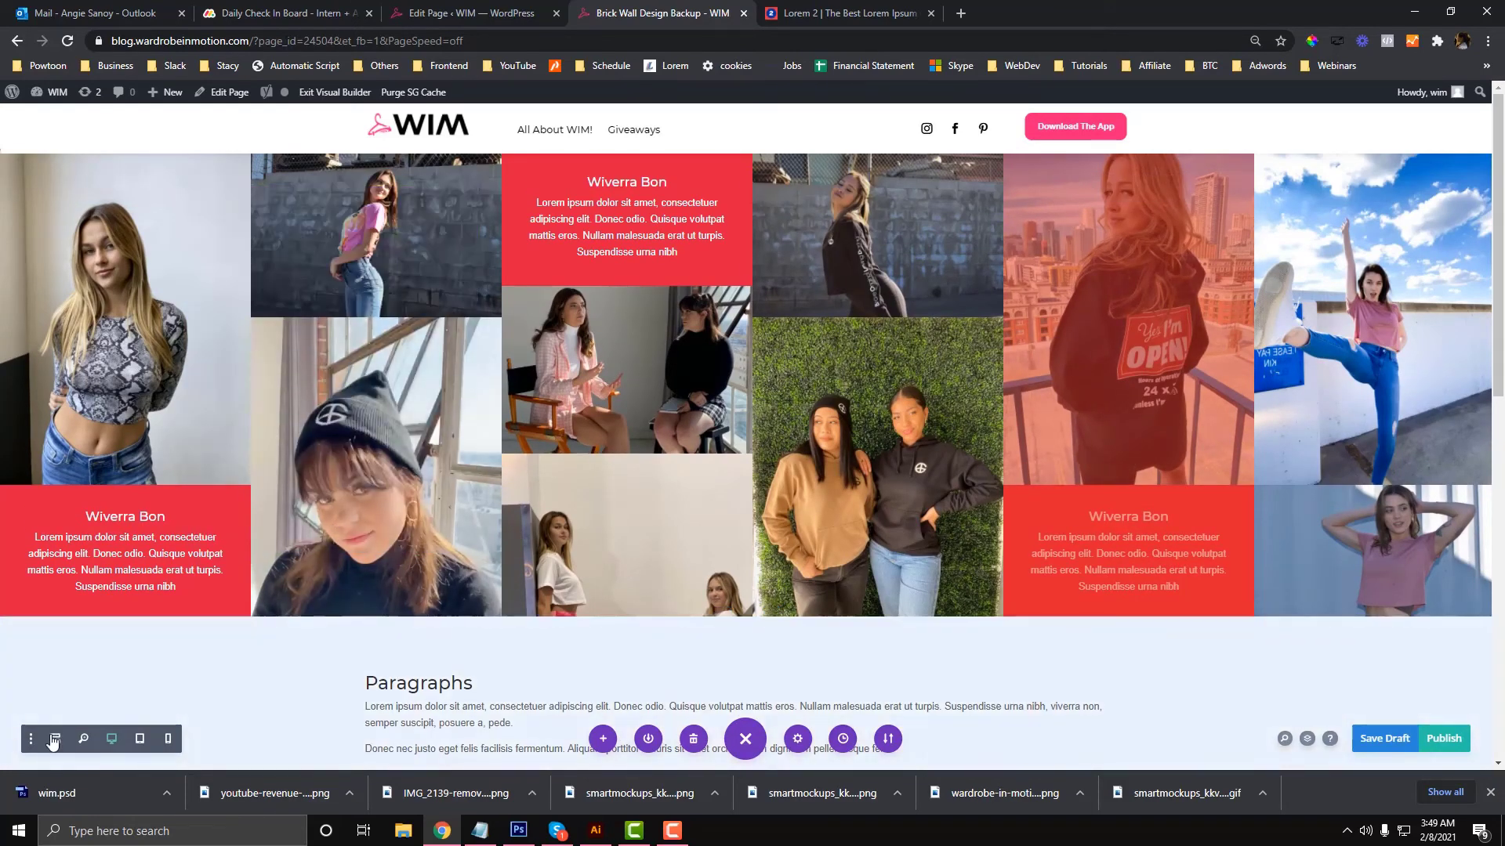
pyautogui.click(55, 738)
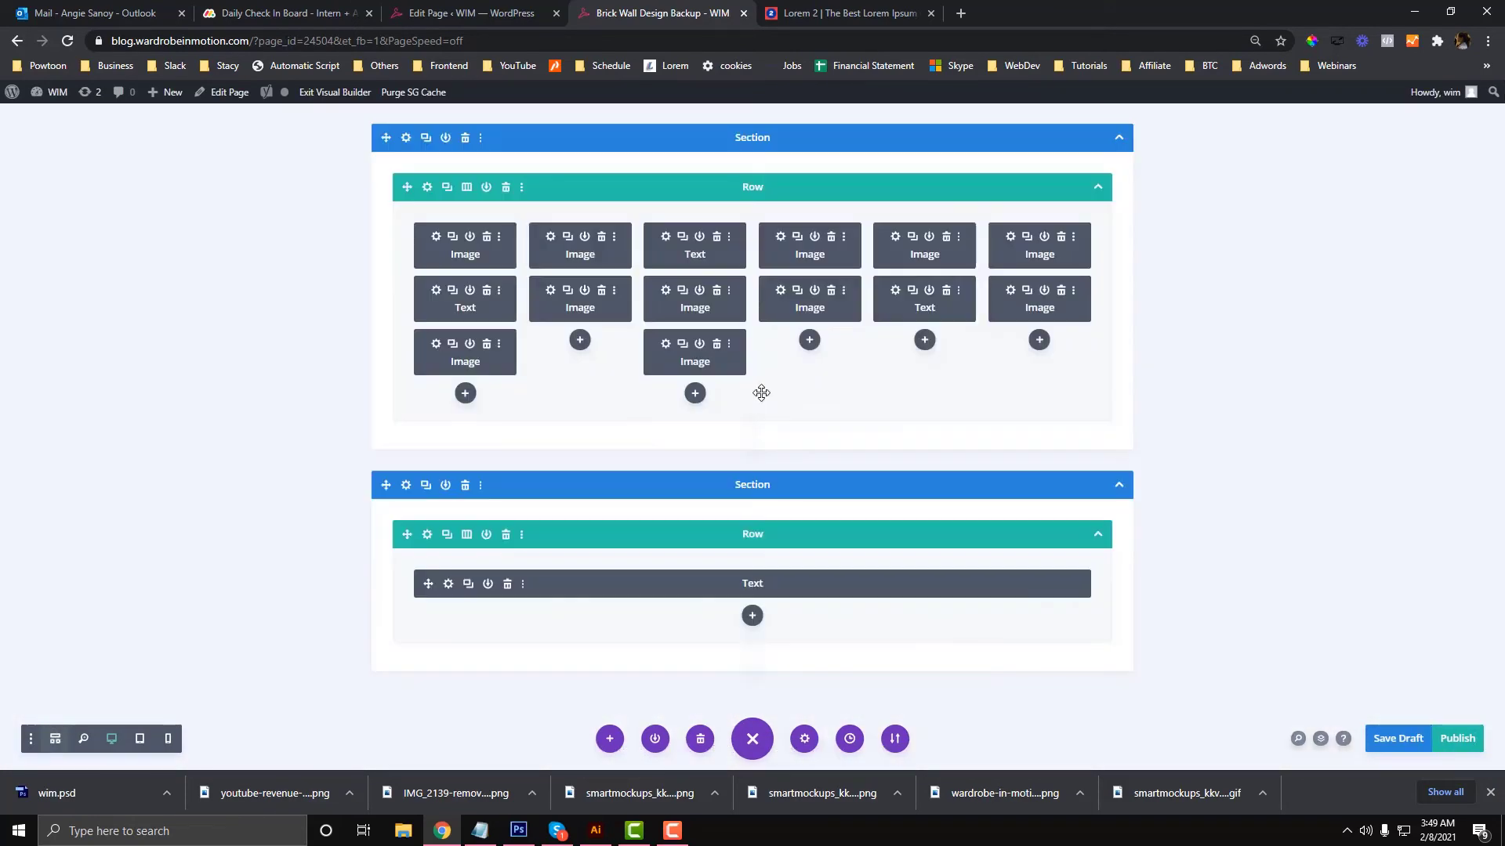
pyautogui.click(427, 187)
pyautogui.click(229, 449)
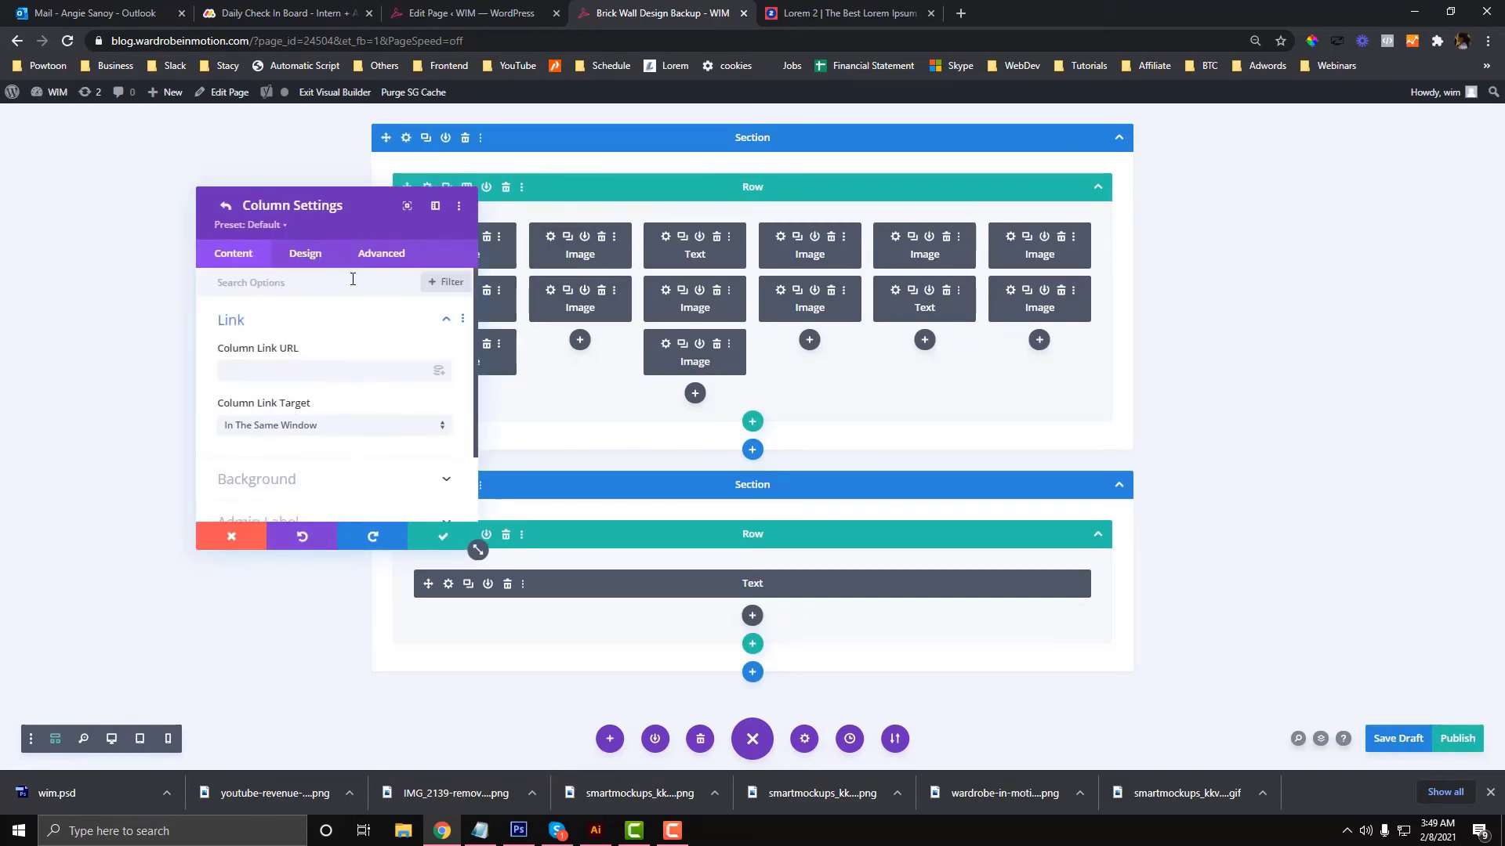
pyautogui.click(381, 253)
pyautogui.click(286, 398)
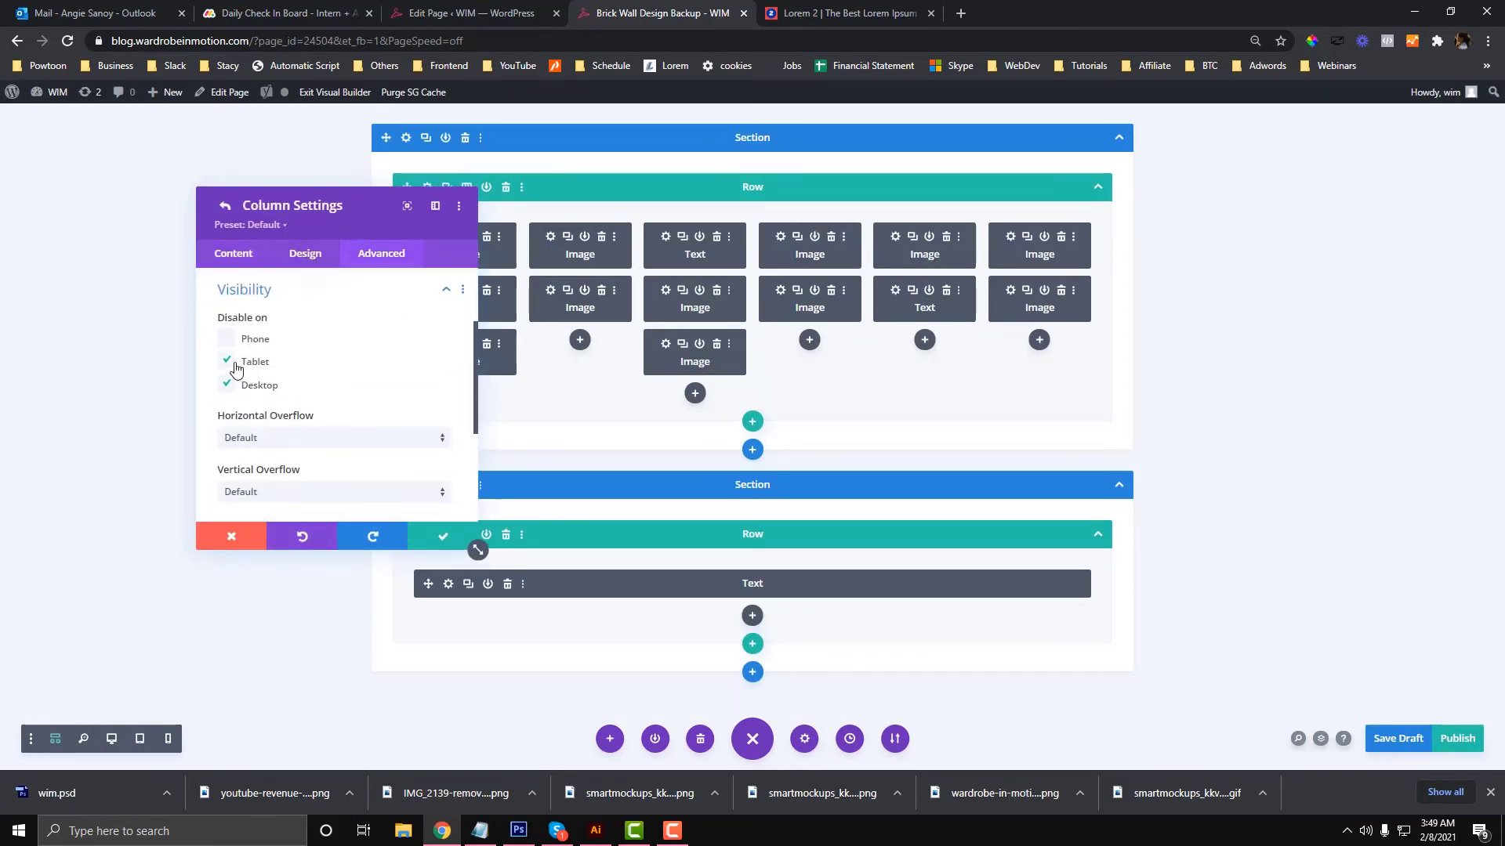
pyautogui.click(430, 537)
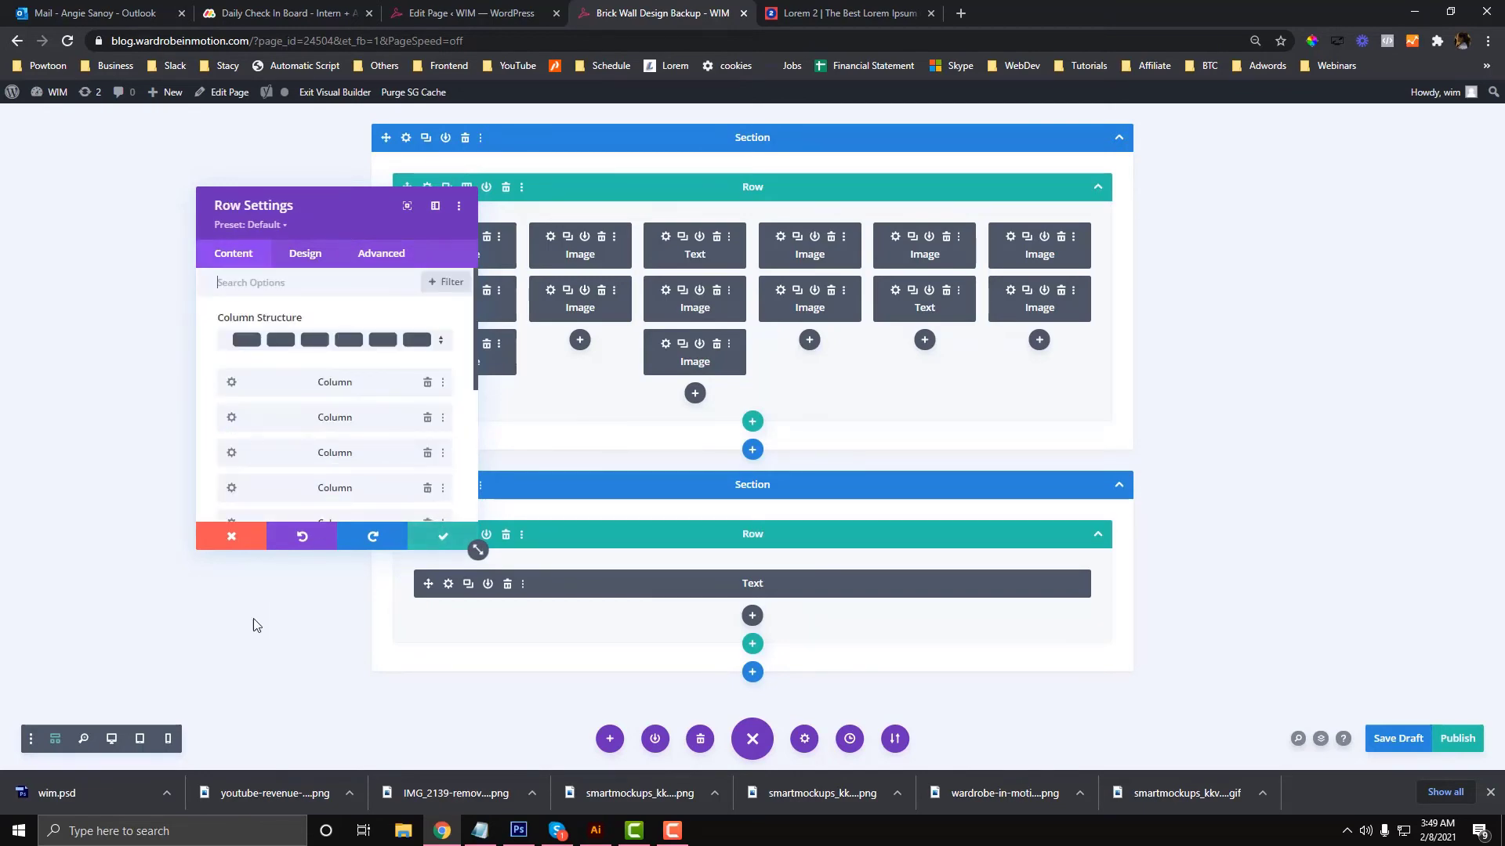
# Return to the desktop view, close the row settings, save the draft, and exit the Visual Builder
pyautogui.click(112, 738)
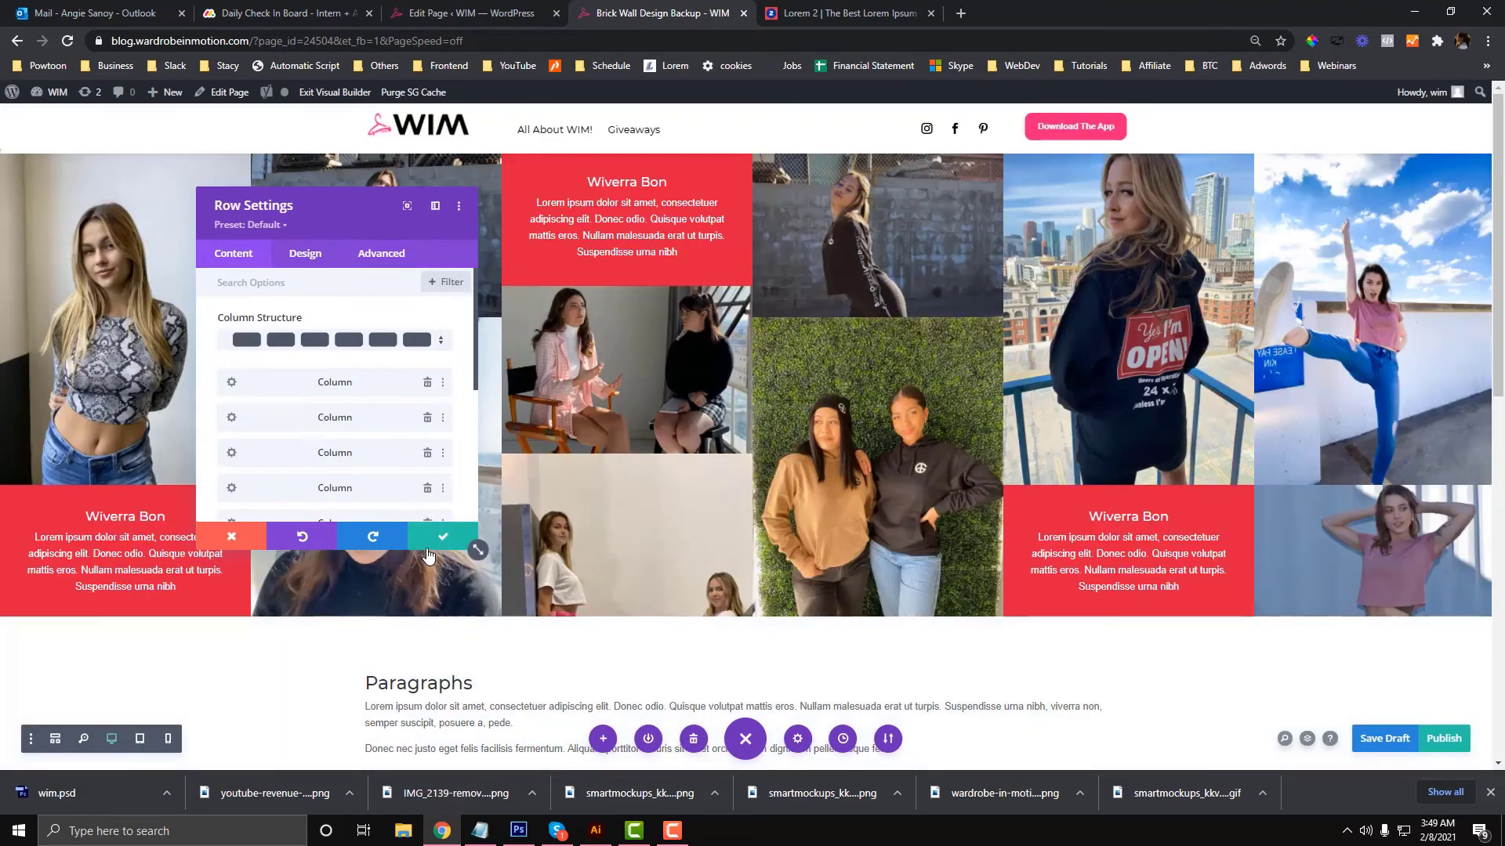
pyautogui.press('Escape')
pyautogui.click(1407, 744)
pyautogui.click(335, 91)
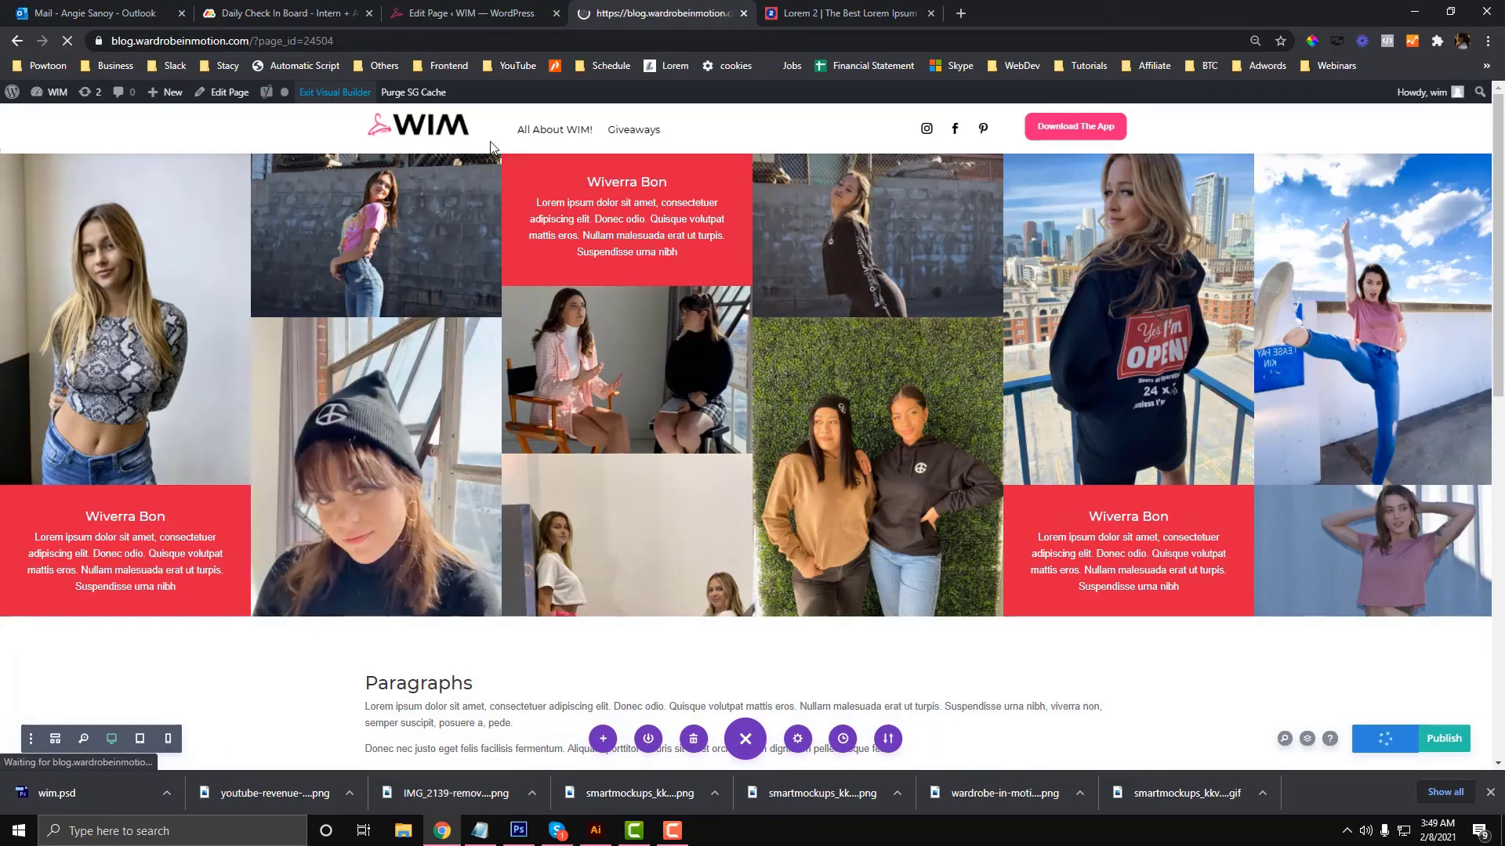
# Inspect the live page in DevTools with iPhone X emulation and examine how the brick wall displays on a phone
pyautogui.rightClick(533, 234)
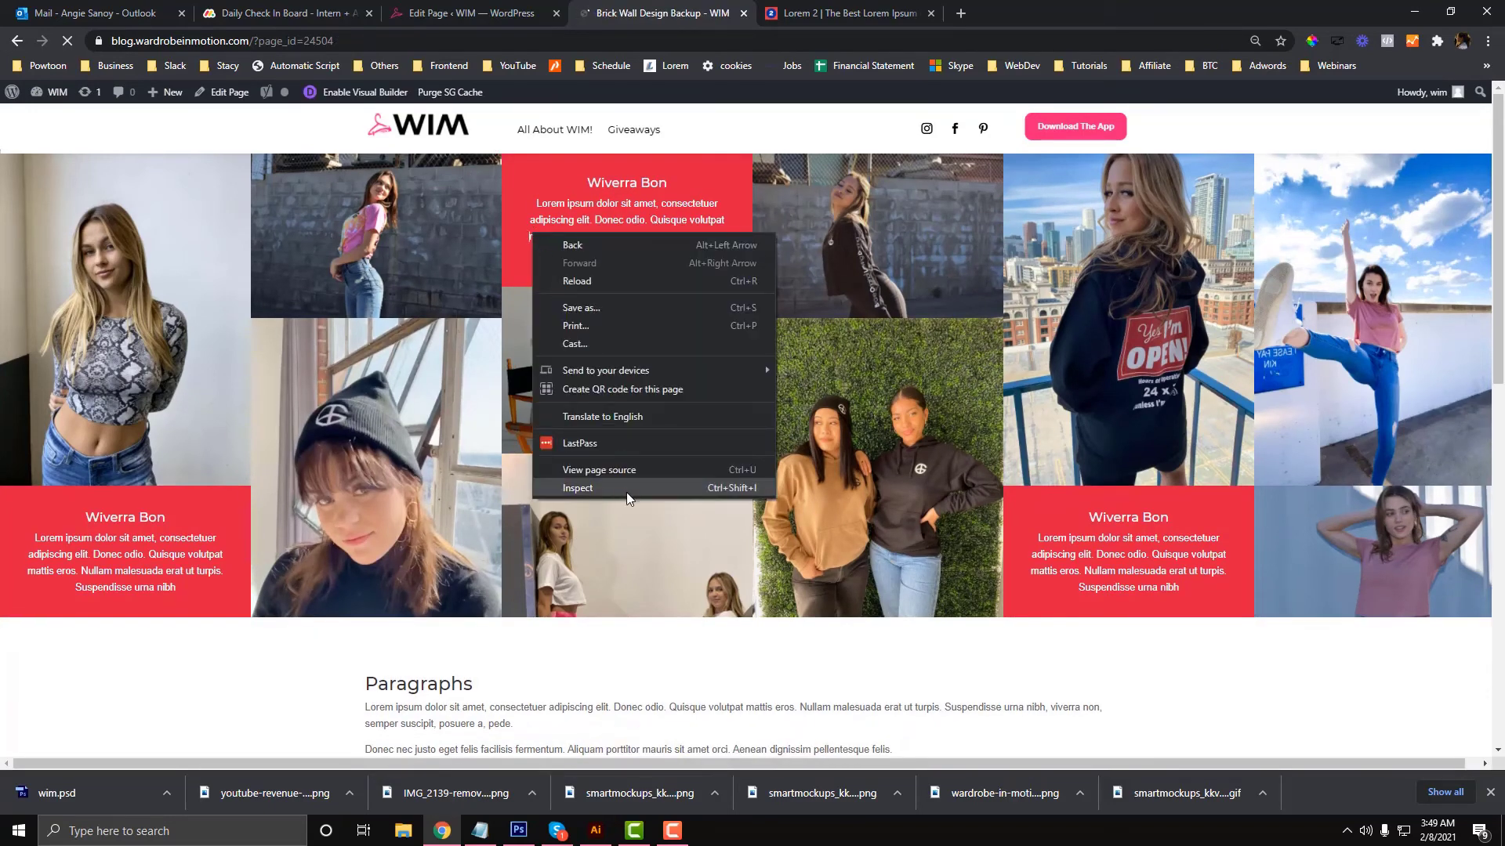
pyautogui.click(627, 490)
pyautogui.click(273, 465)
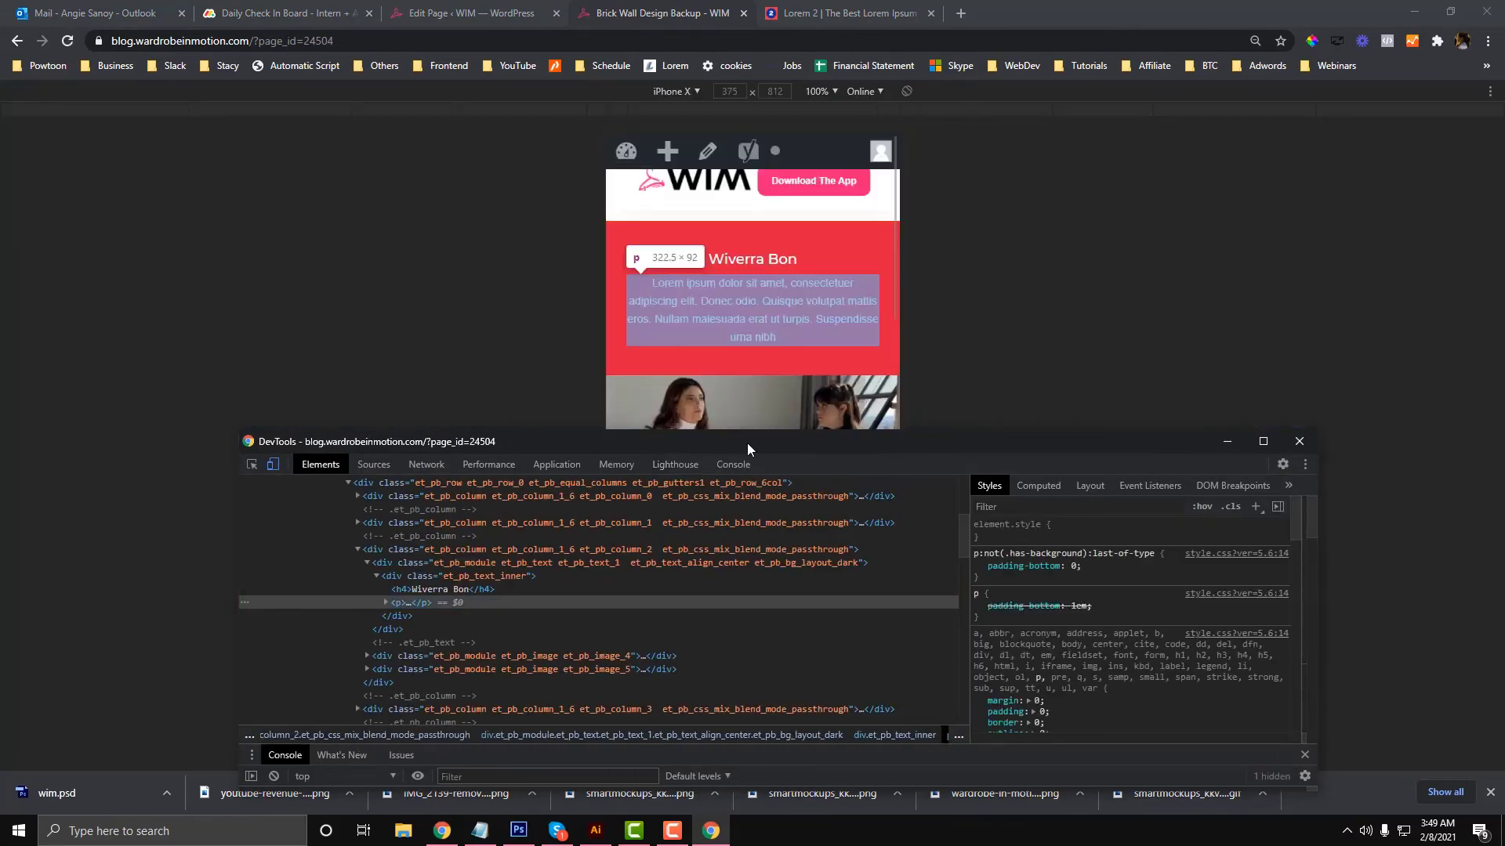
pyautogui.moveTo(760, 449); pyautogui.dragTo(725, 695)
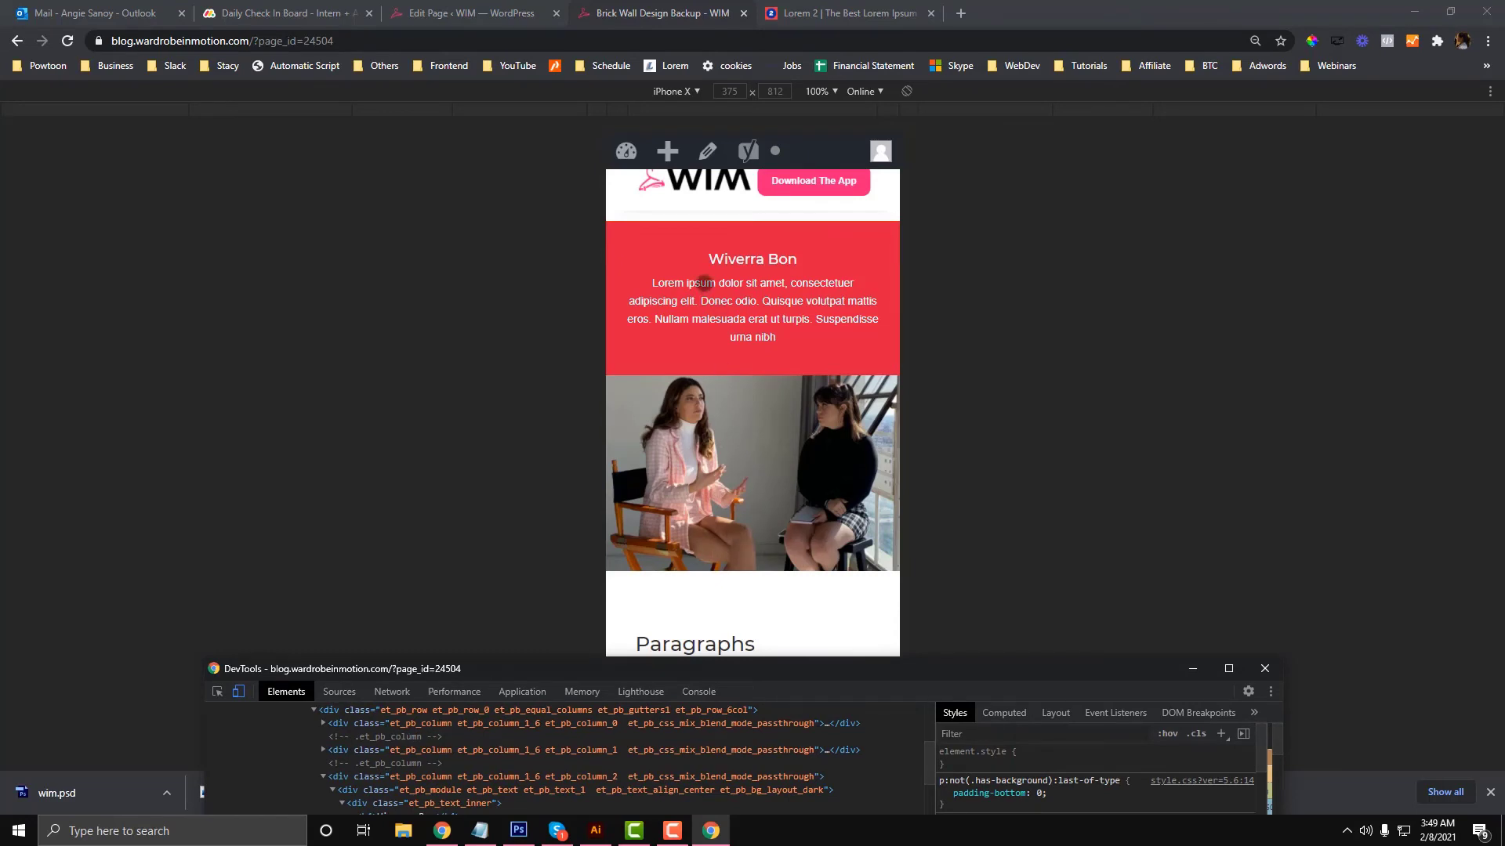
pyautogui.scroll(-2, 703, 319)
pyautogui.scroll(2, 703, 319)
pyautogui.scroll(-1, 719, 390)
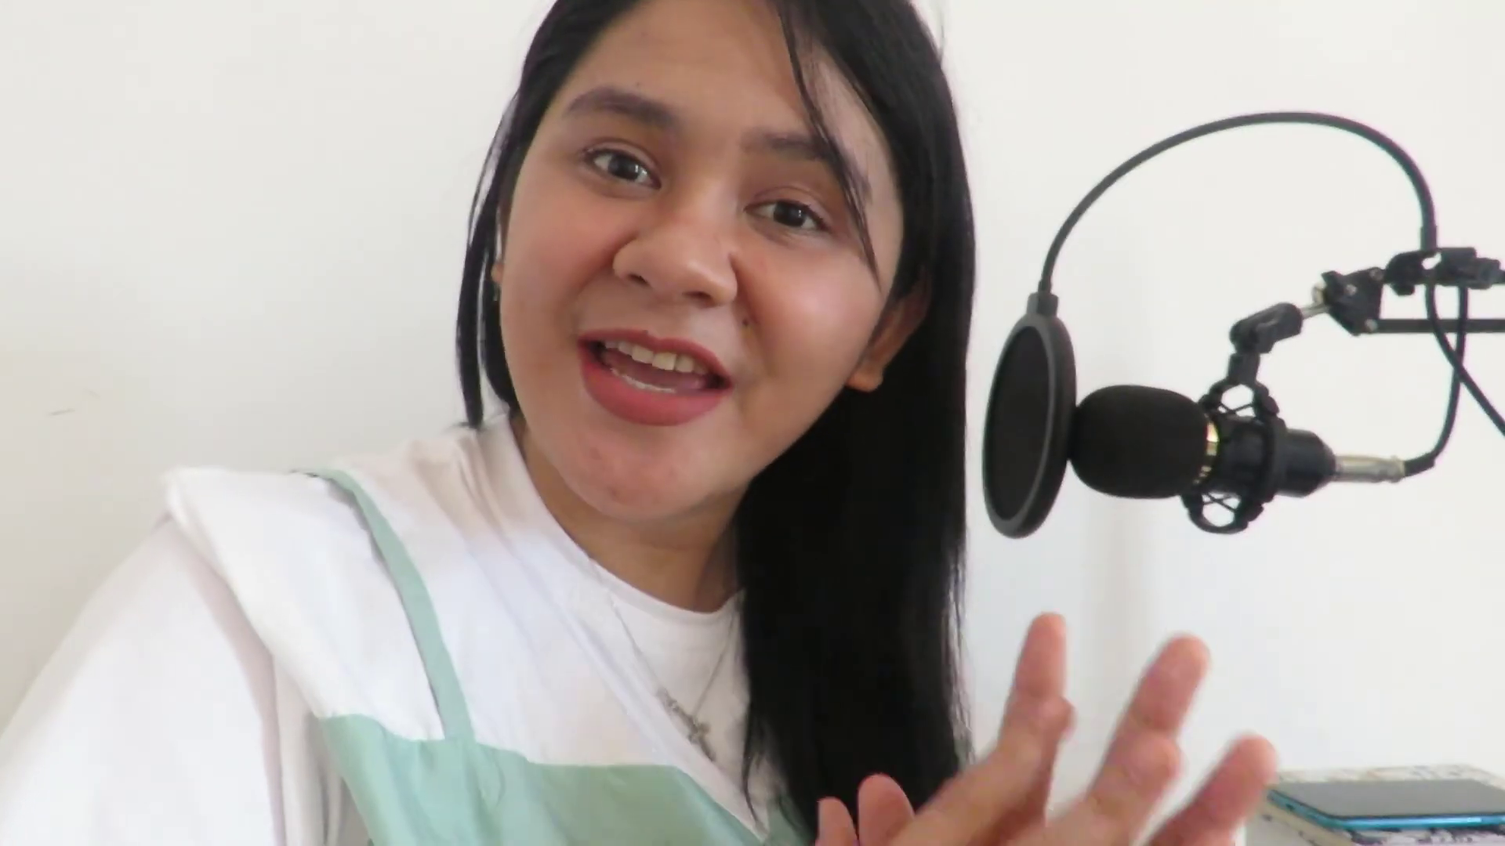